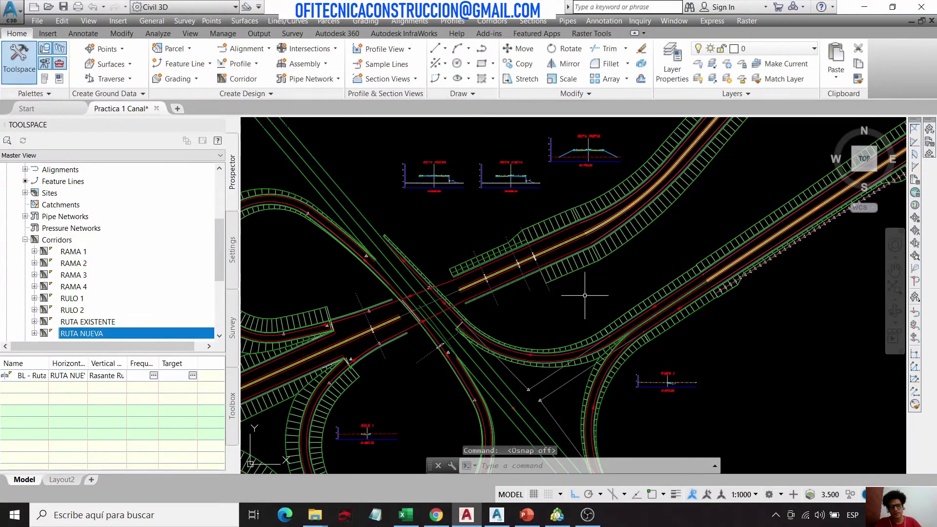
Step: Zoom and pan to inspect the right wall of the ROAD TYPE 2 assembly
scroll(585, 296, down, 1)
scroll(583, 274, down, 5)
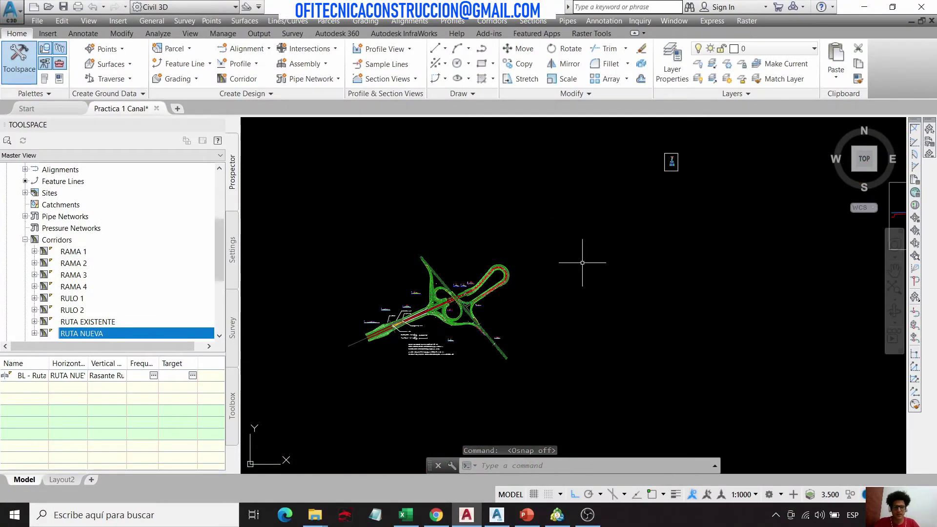
middle_drag(583, 263, 493, 335)
scroll(571, 244, up, 6)
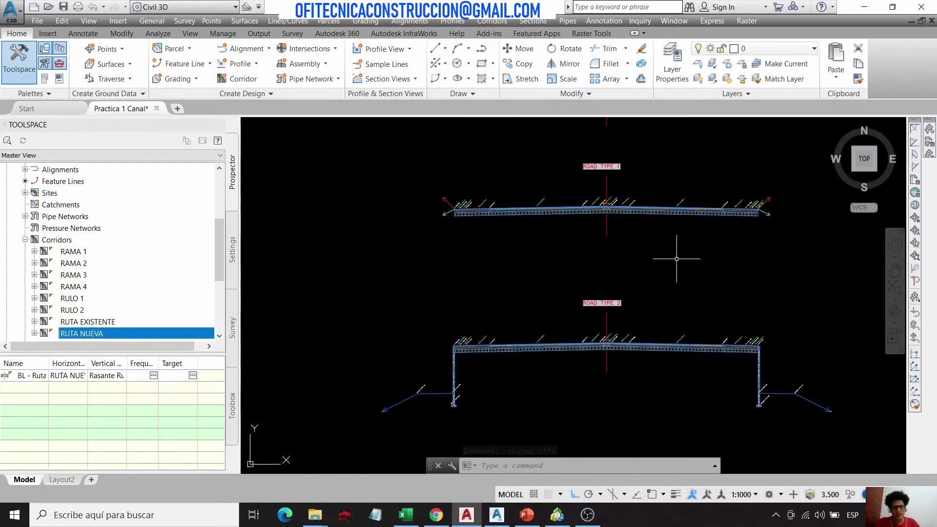
middle_drag(755, 331, 737, 240)
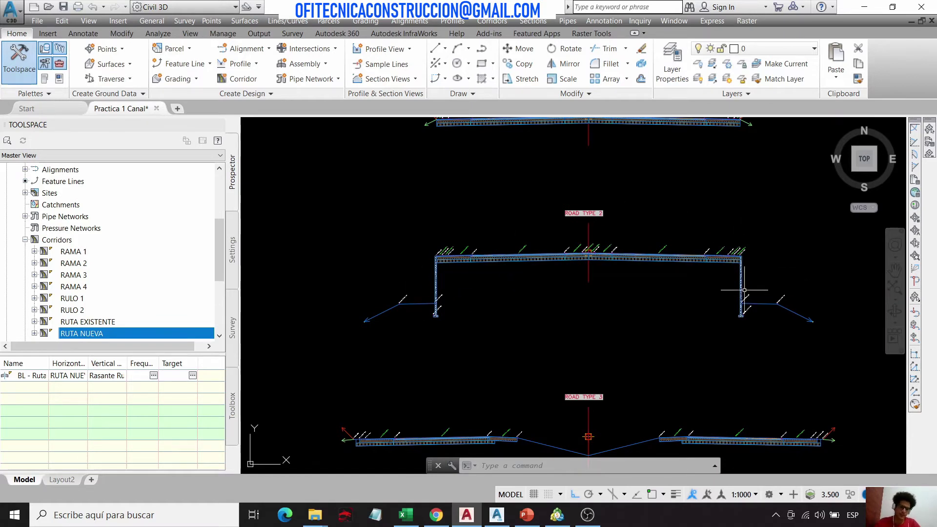
scroll(746, 303, up, 3)
middle_drag(747, 314, 610, 237)
scroll(600, 197, up, 2)
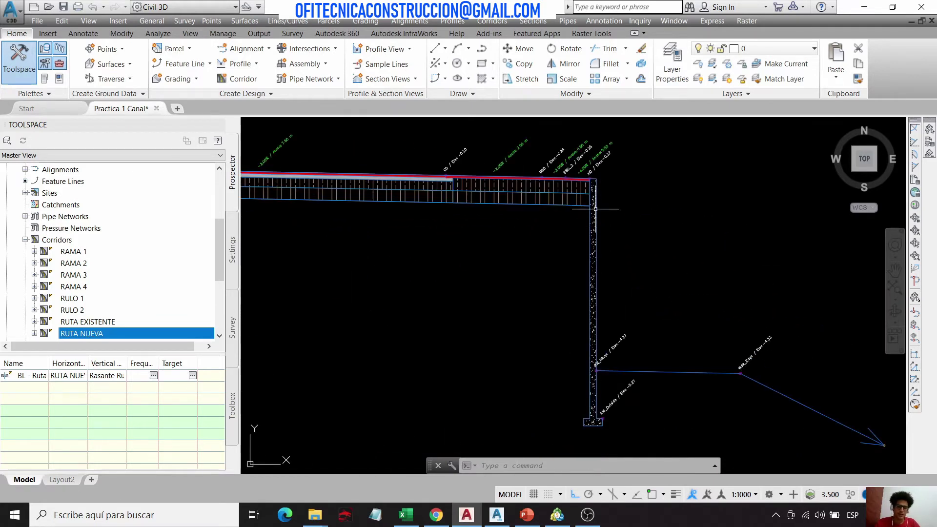
scroll(674, 272, down, 2)
scroll(642, 283, up, 2)
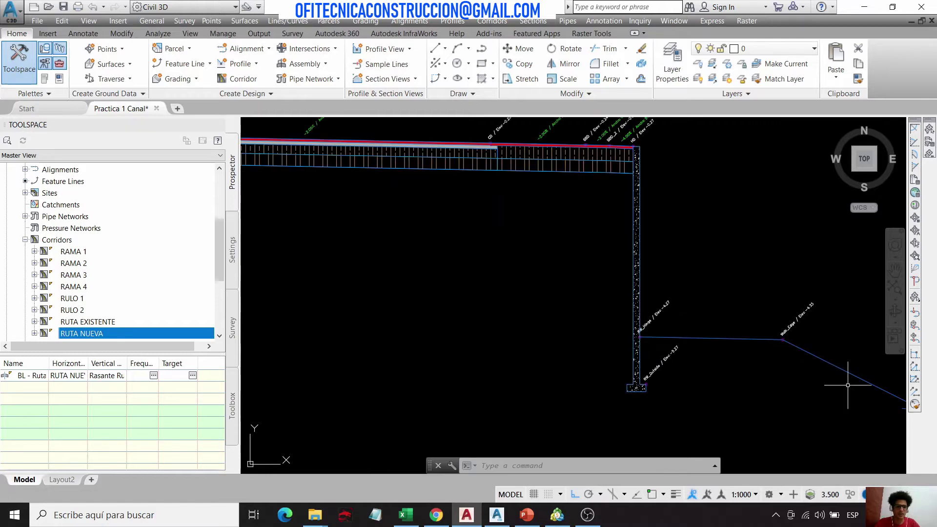
scroll(722, 351, up, 2)
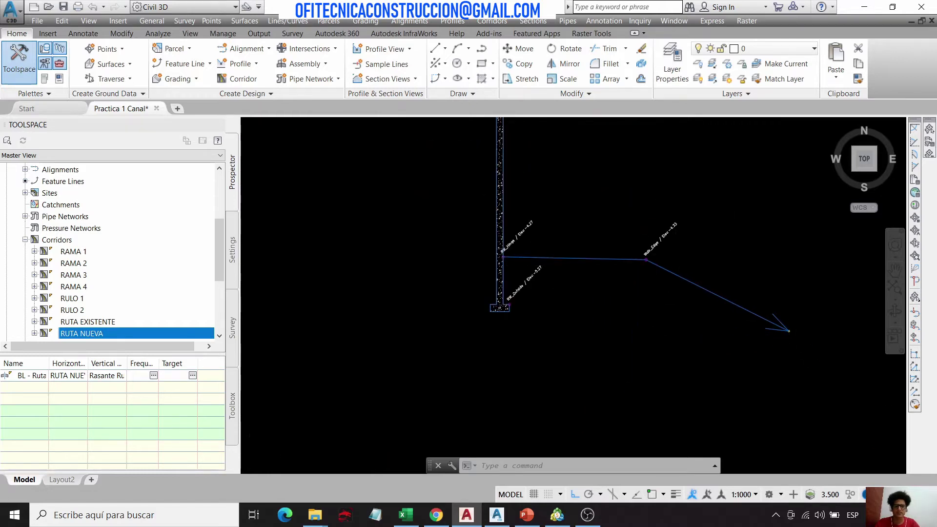
scroll(718, 215, down, 5)
scroll(724, 243, down, 2)
scroll(398, 335, down, 3)
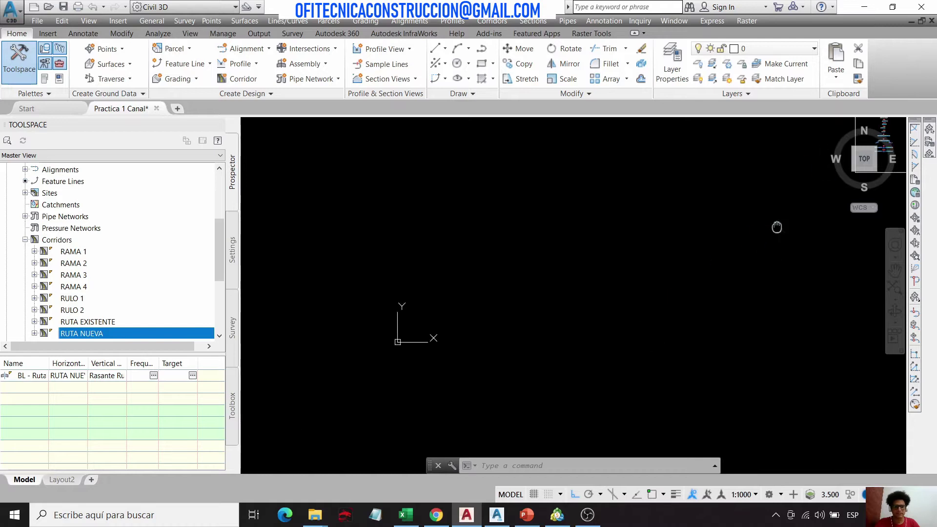
scroll(510, 371, up, 7)
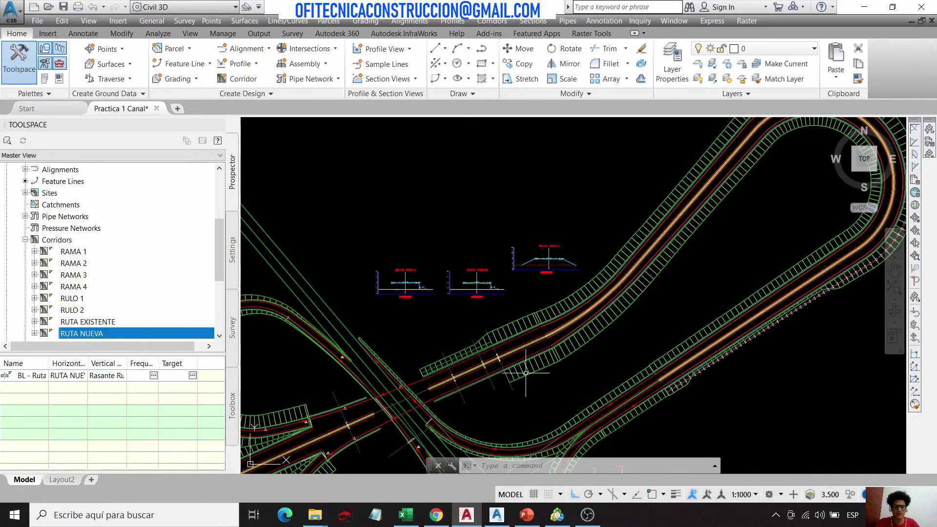
Step: Pan to the corridor near 0+800 and select the RUTA NUEVA corridor
middle_drag(510, 371, 513, 405)
middle_drag(535, 246, 527, 319)
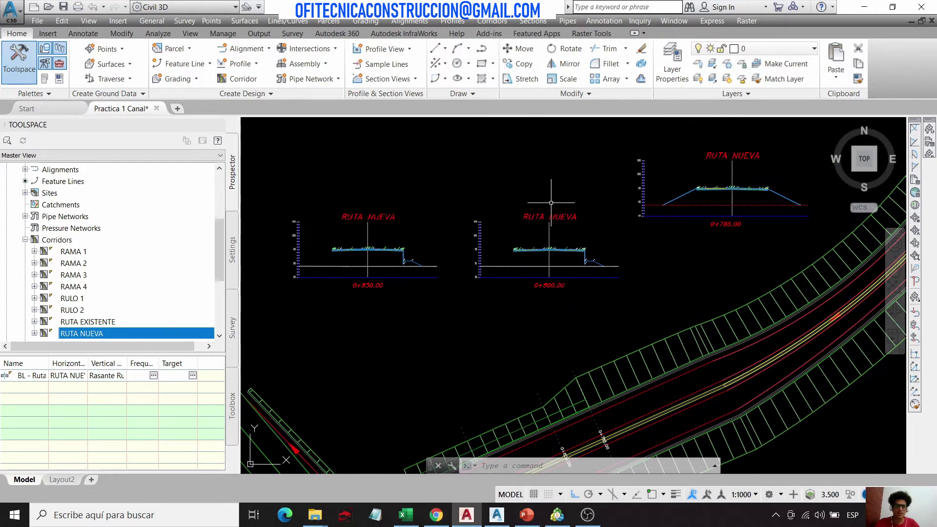
middle_drag(644, 290, 650, 244)
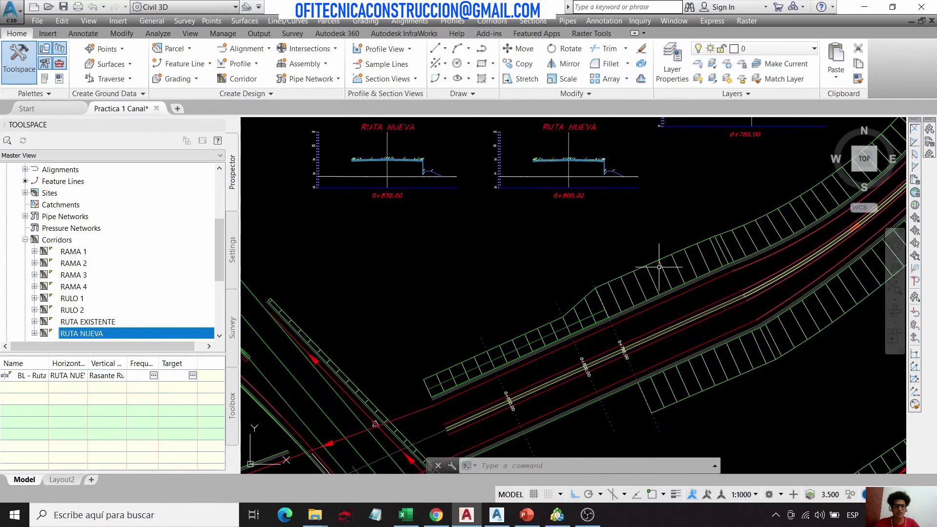
middle_drag(571, 347, 582, 288)
middle_drag(627, 261, 634, 241)
scroll(633, 240, up, 4)
click(639, 234)
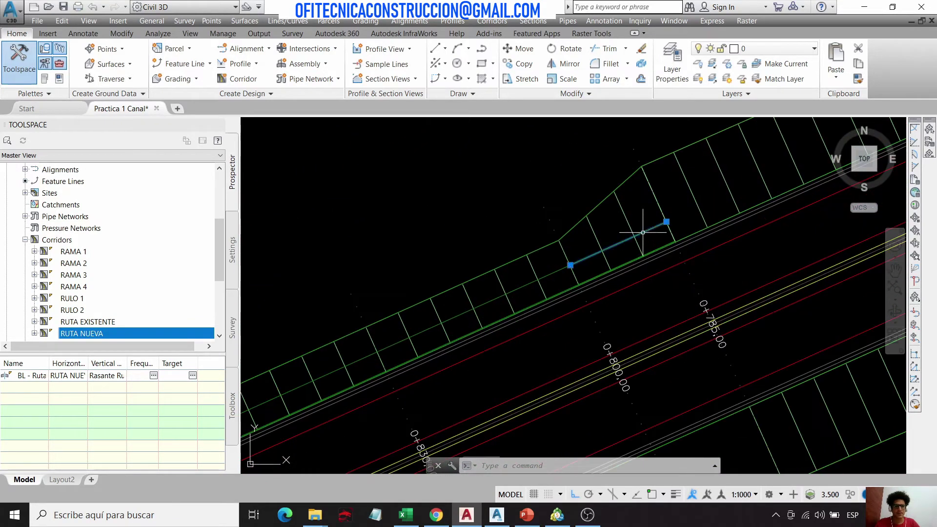
key(Escape)
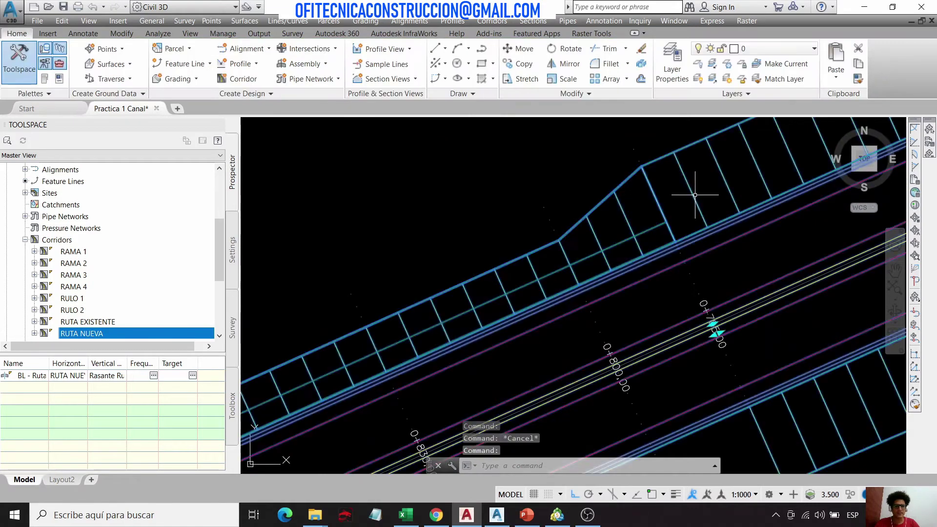
key(Escape)
click(698, 194)
key(Escape)
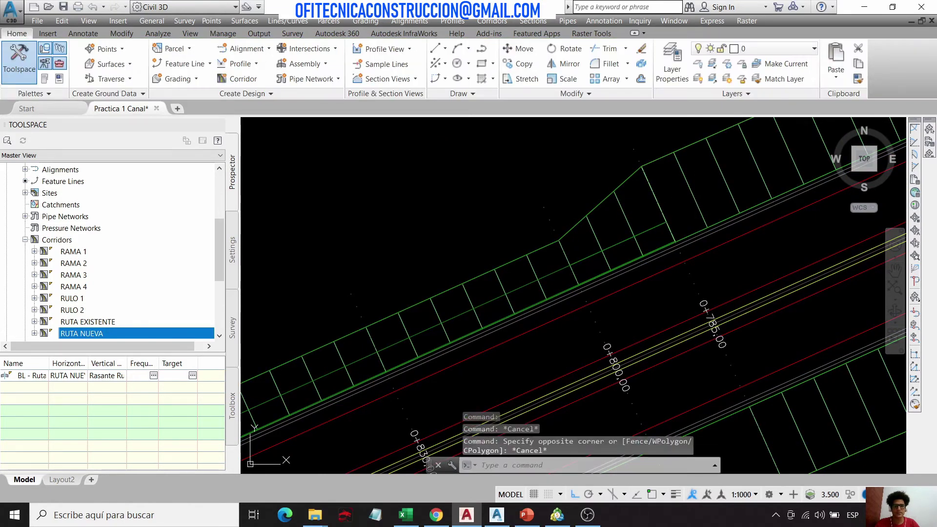
click(695, 201)
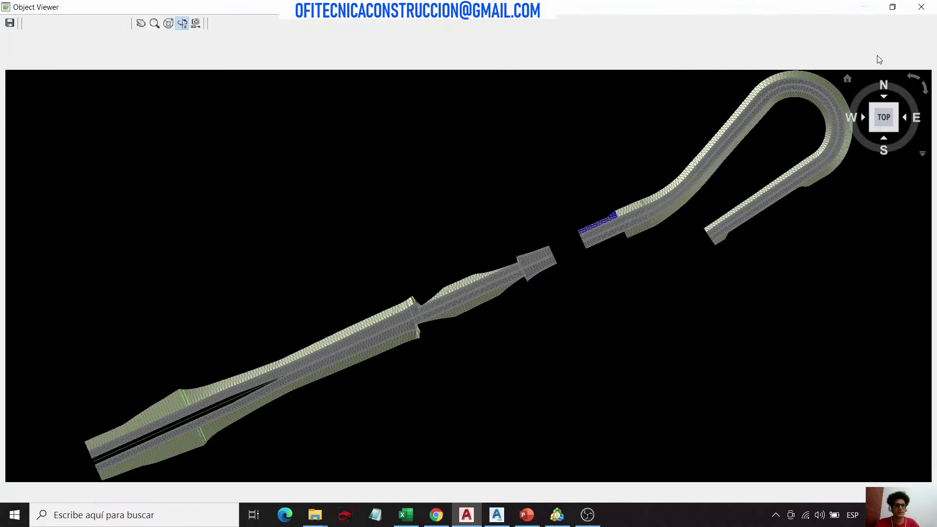
click(872, 107)
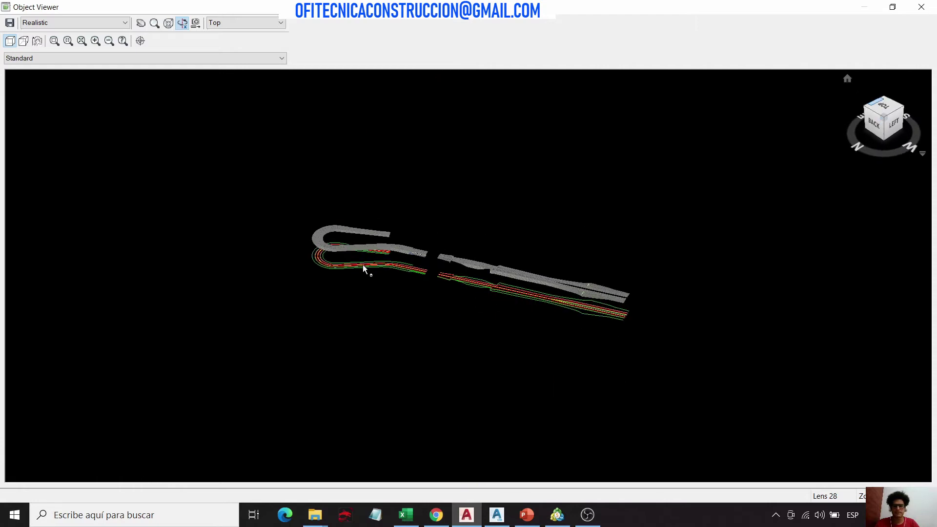
scroll(402, 253, up, 5)
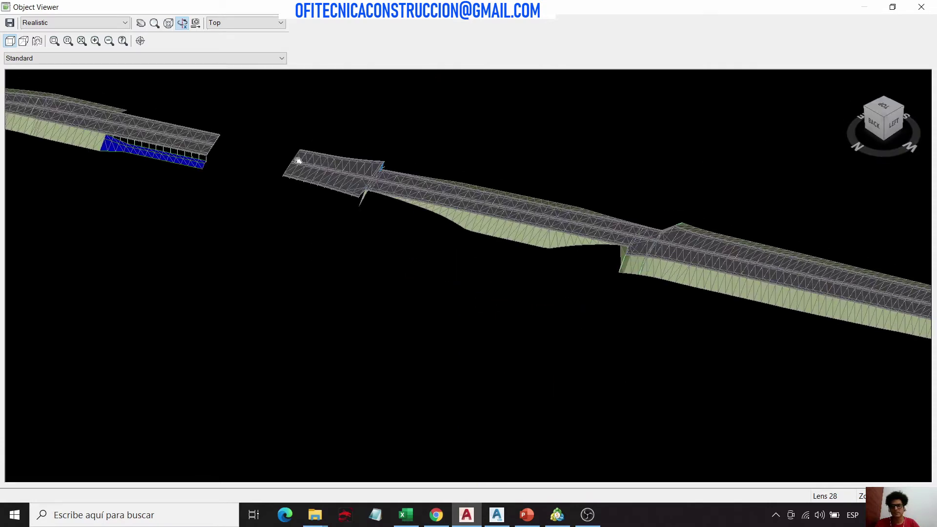
drag(84, 133, 367, 217)
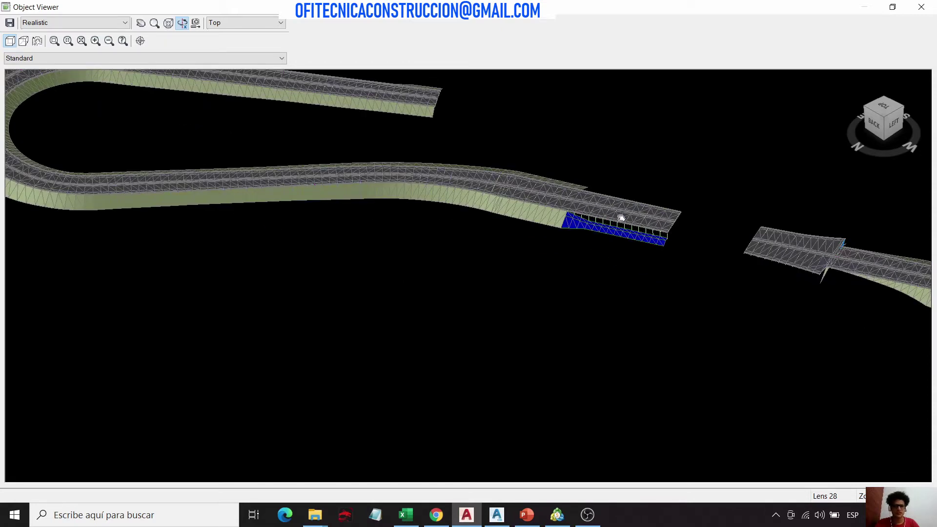
scroll(671, 203, up, 5)
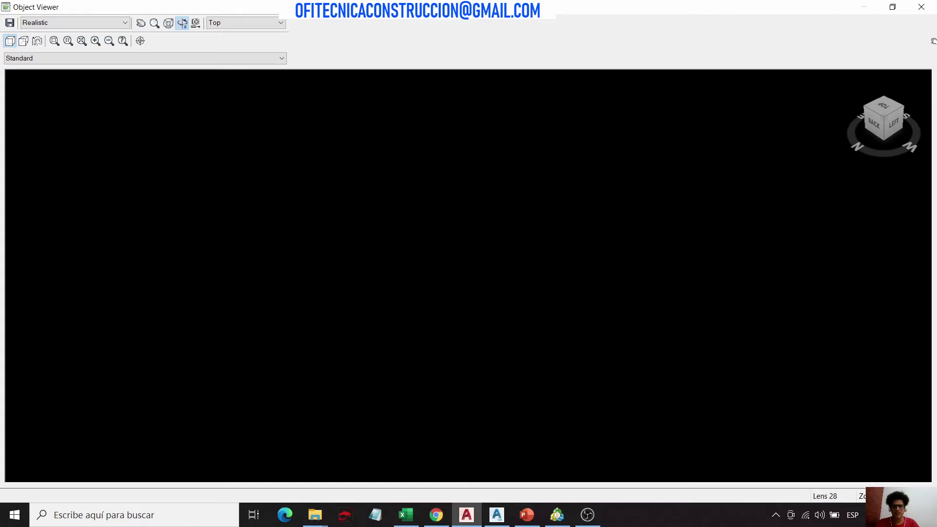
scroll(563, 286, down, 5)
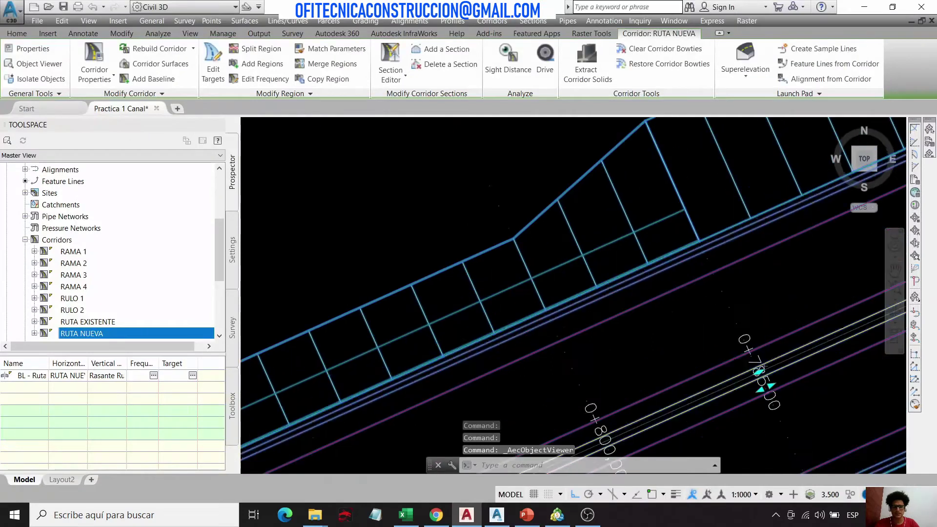
scroll(565, 209, down, 3)
Step: Clear the selection and select the RUTA NUEVA corridor in plan view
key(Escape)
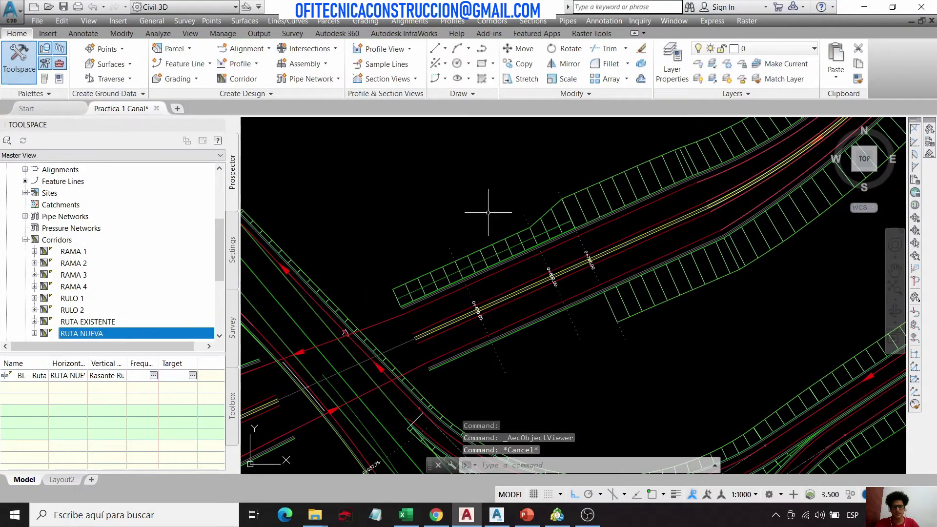
middle_drag(683, 222, 665, 261)
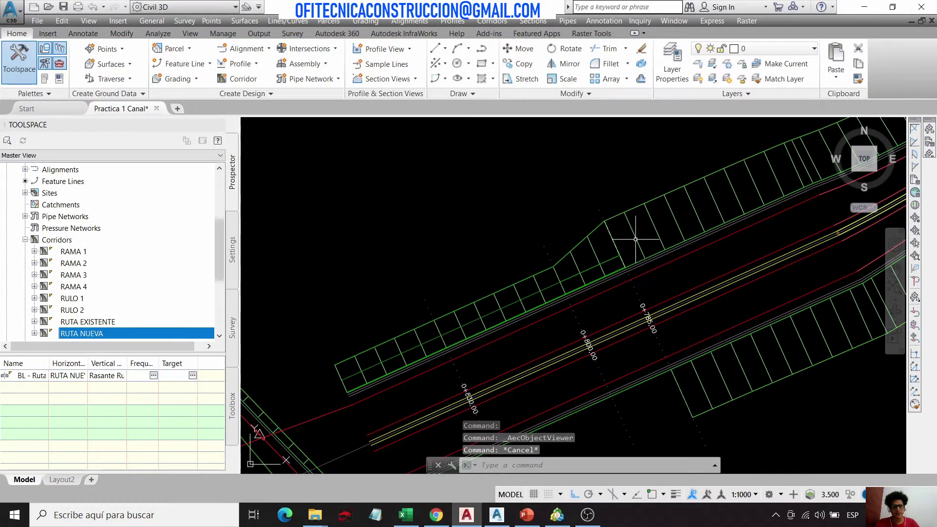
click(637, 239)
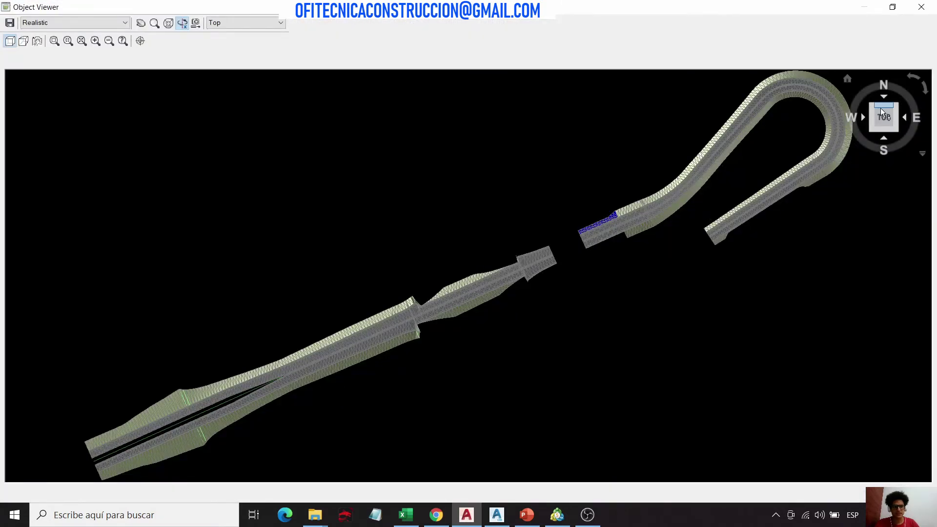
Step: Orbit and zoom the corridor's 3D model to inspect the road and blue wall section
drag(882, 112, 844, 122)
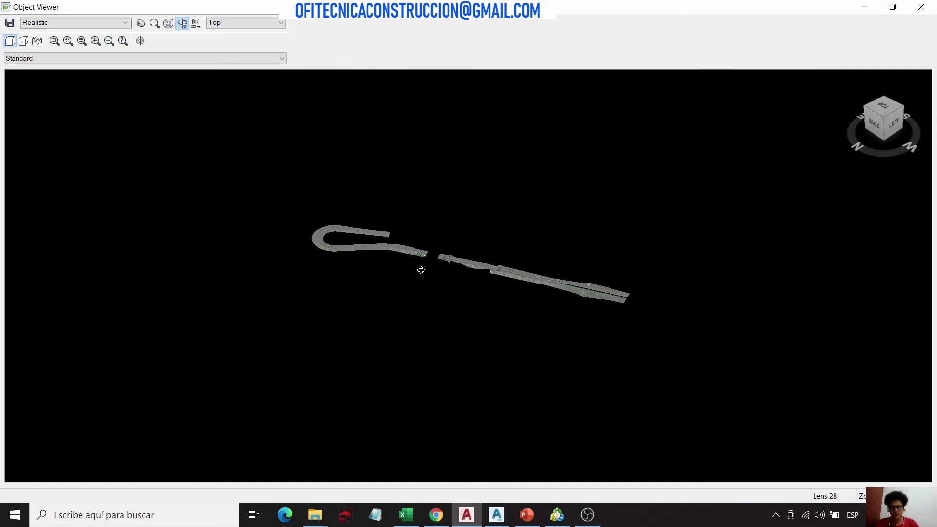
click(96, 42)
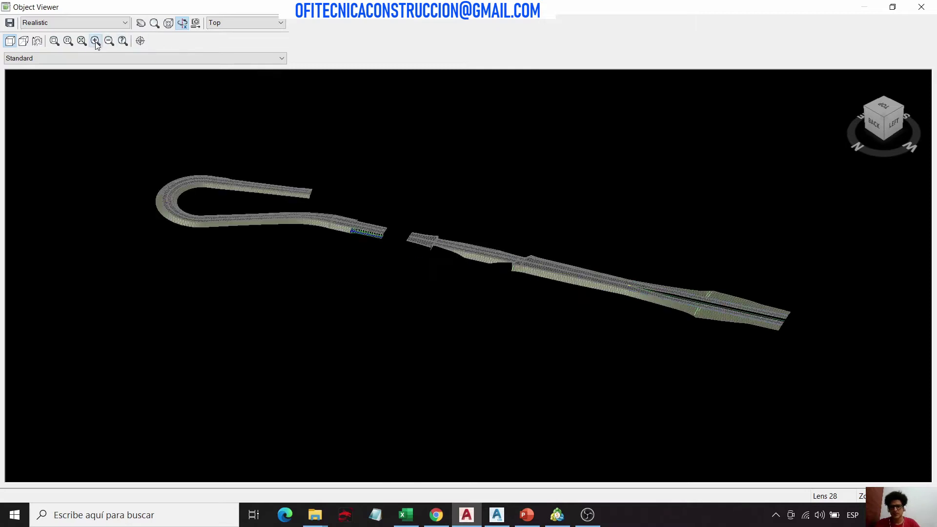
click(96, 42)
click(95, 41)
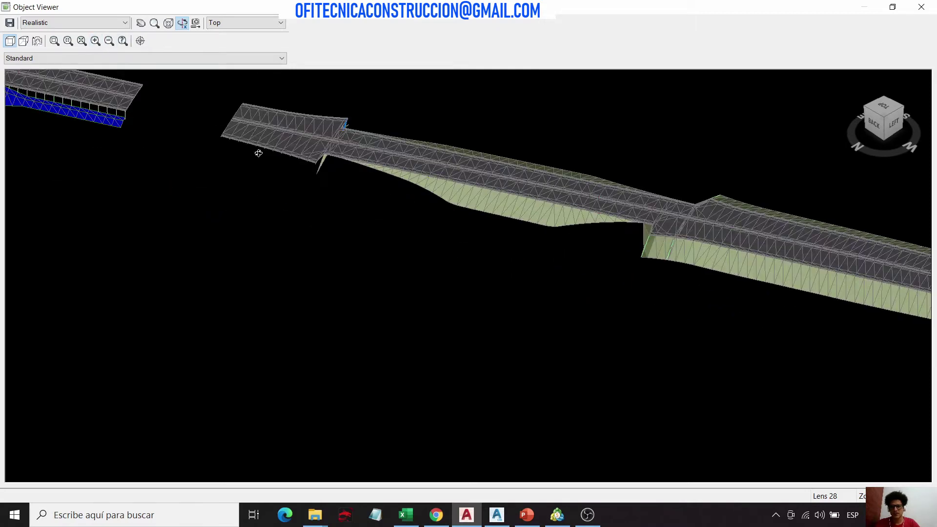
middle_drag(335, 195, 401, 218)
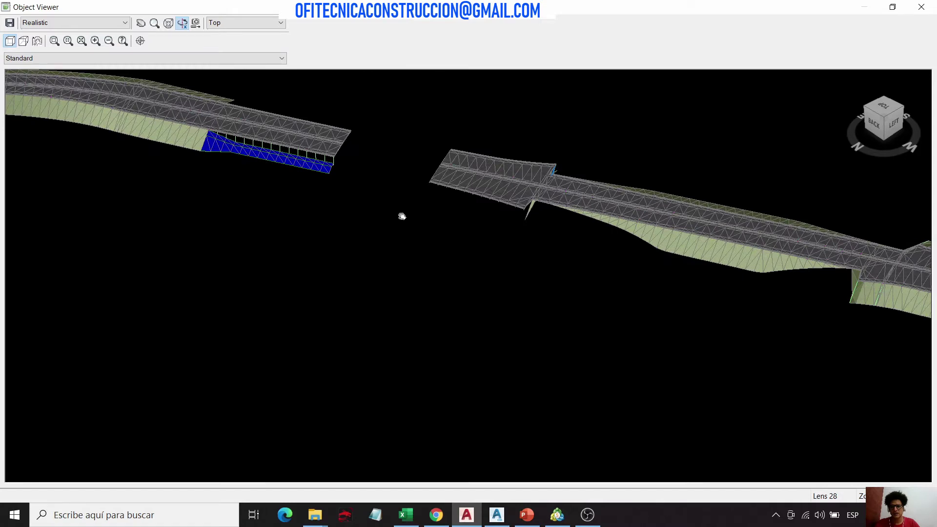
click(96, 42)
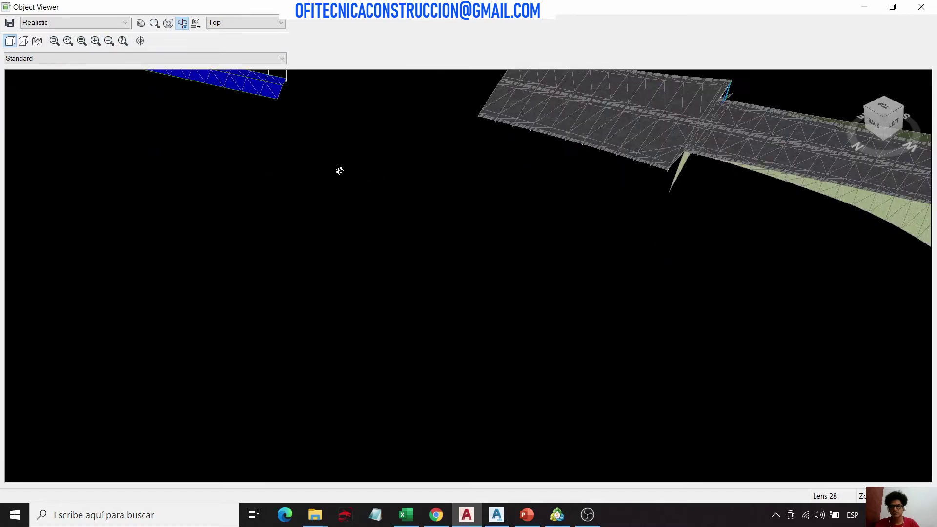
drag(633, 329, 667, 324)
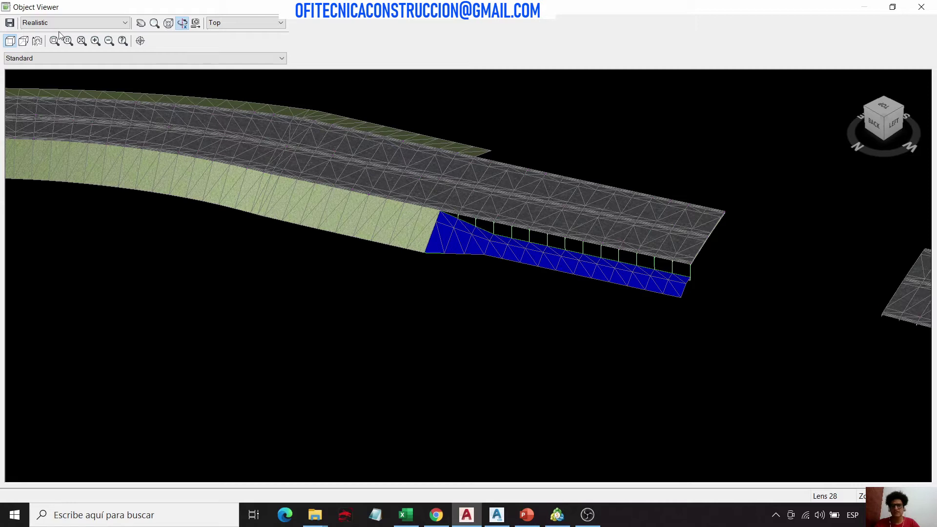
click(924, 6)
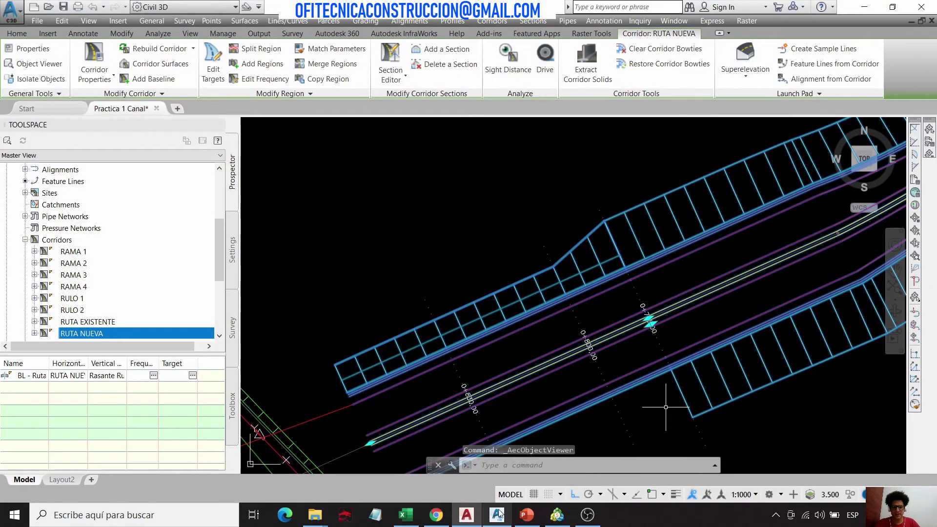
Step: In Muro T, widen the Flowchart pane and review the input, output and target parameters
key(alt+Tab)
scroll(375, 197, up, 3)
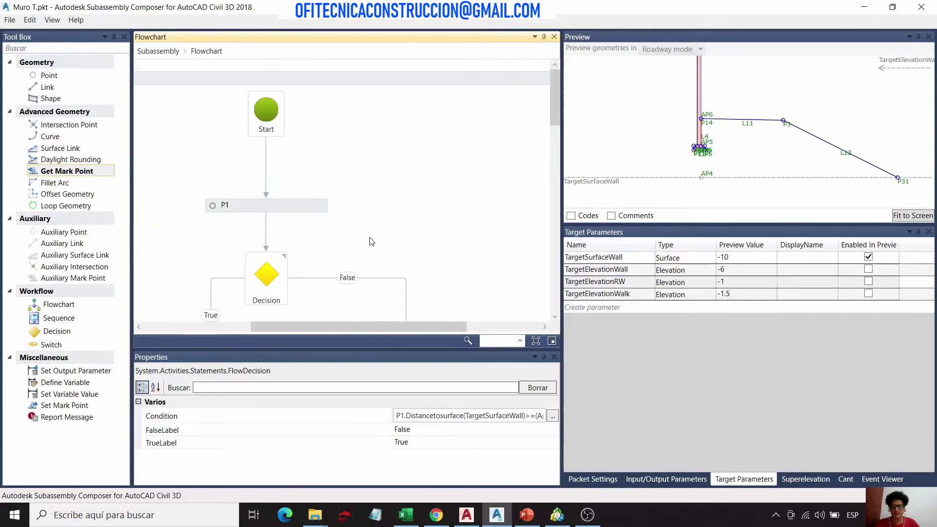
scroll(432, 326, left, 2)
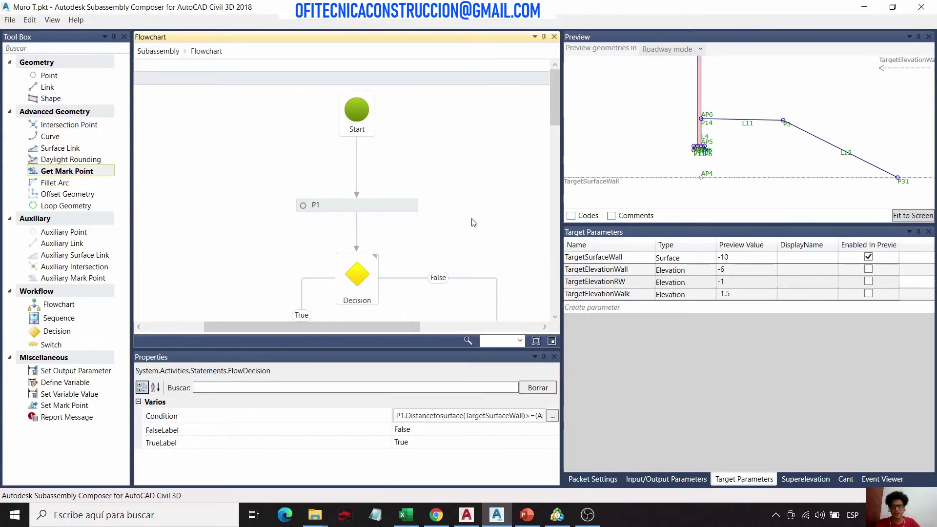
scroll(473, 222, down, 2)
drag(562, 328, 616, 328)
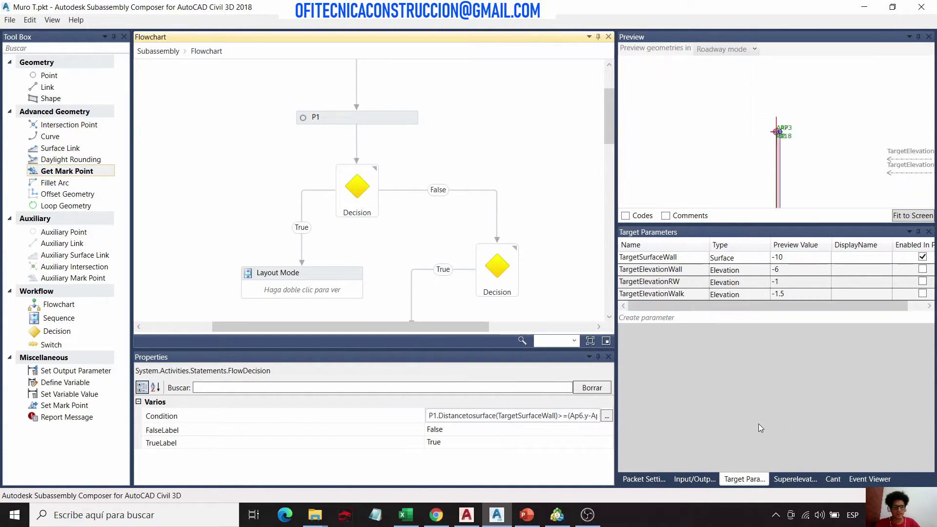
click(694, 479)
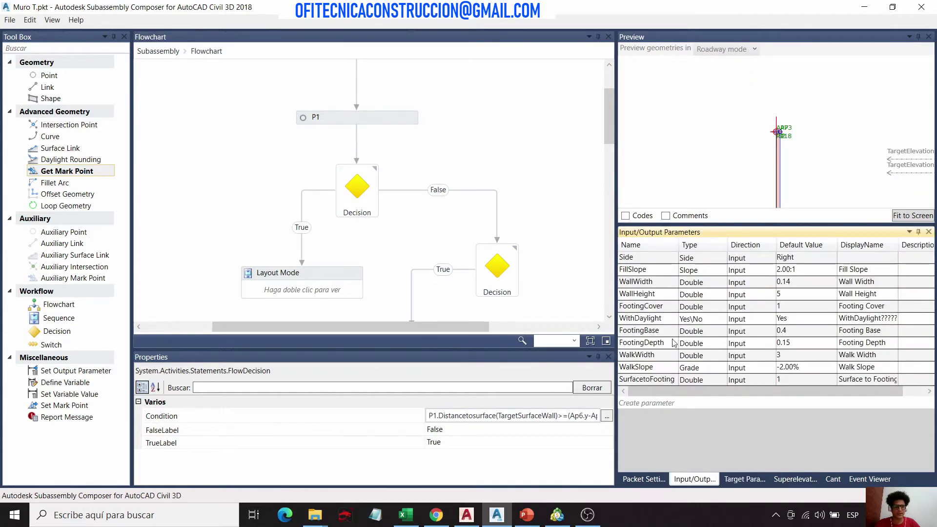
click(744, 479)
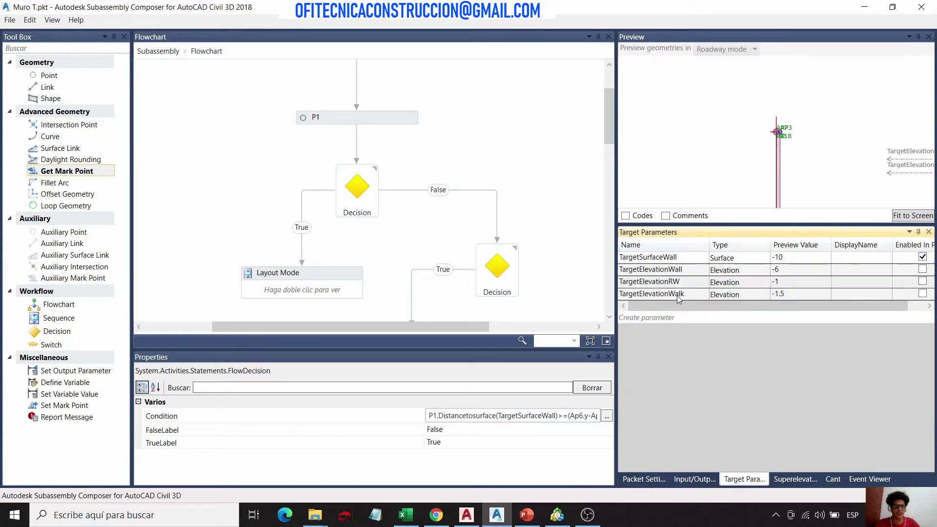
scroll(407, 184, down, 3)
scroll(395, 186, up, 4)
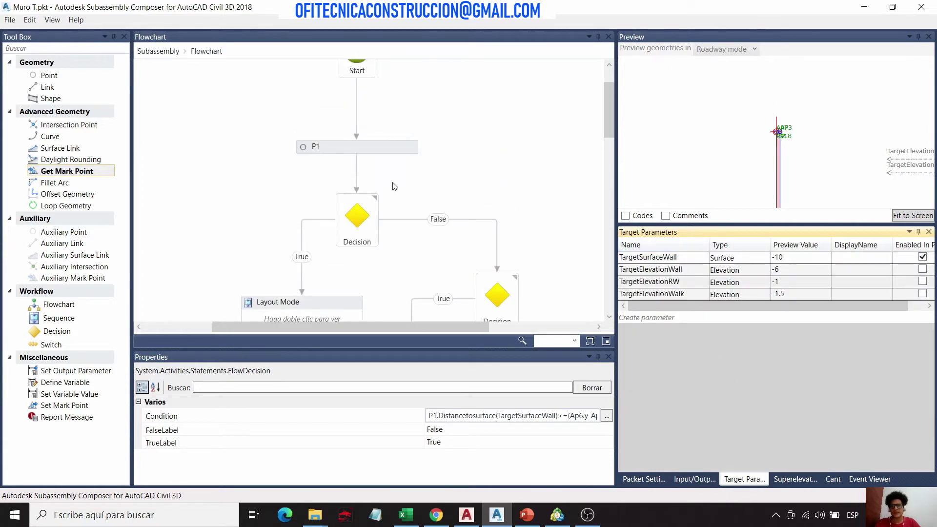
Step: Move the Layout Mode sequence up and left and set the preview to Layout mode
click(372, 202)
scroll(429, 253, down, 1)
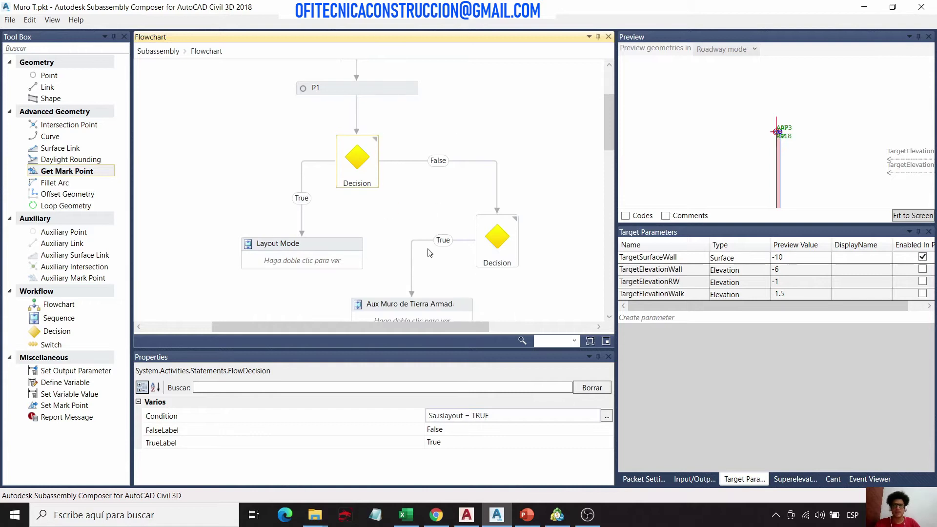
drag(320, 247, 243, 196)
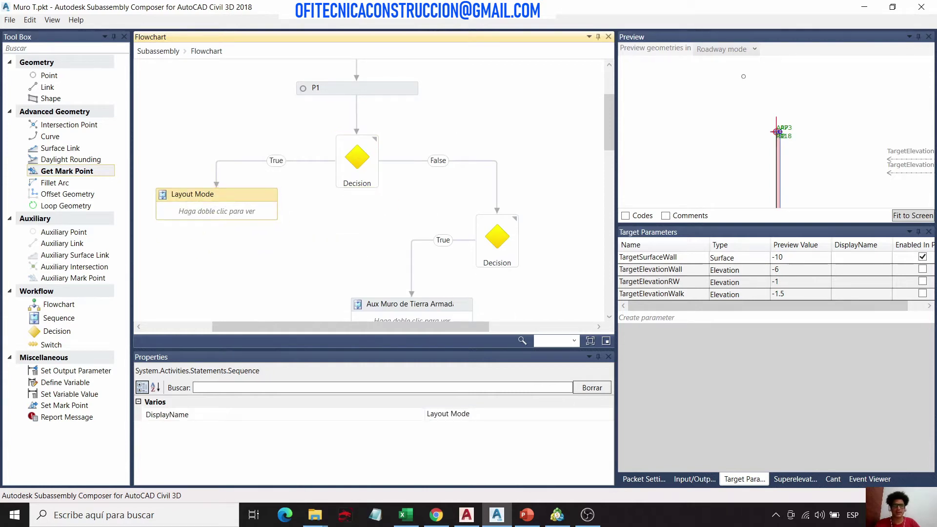
click(749, 51)
click(742, 71)
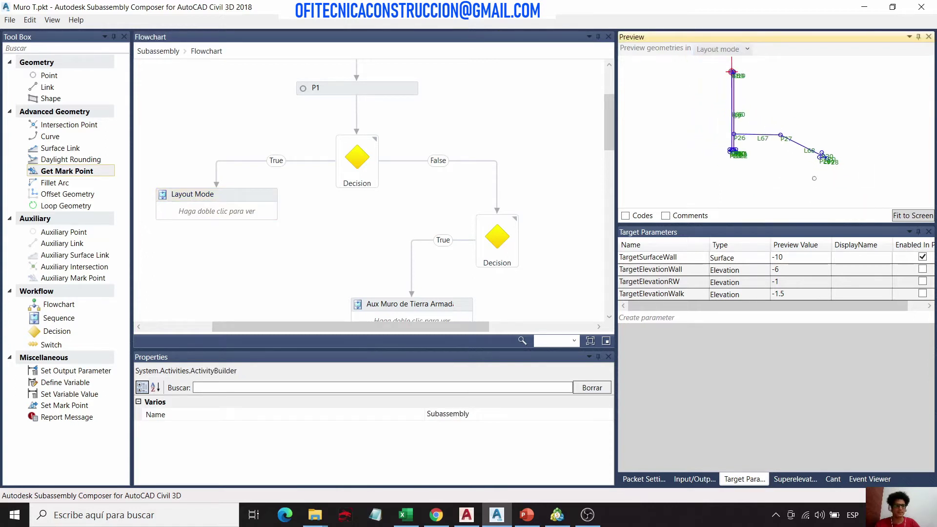
Step: In Civil 3D, zoom into the ROAD TYPE 2 assembly and its wall
click(467, 514)
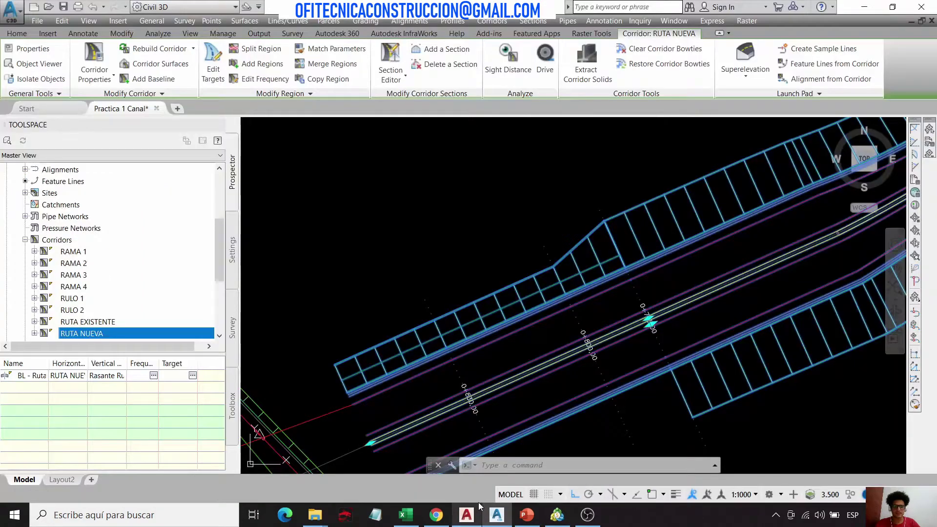
scroll(570, 271, down, 5)
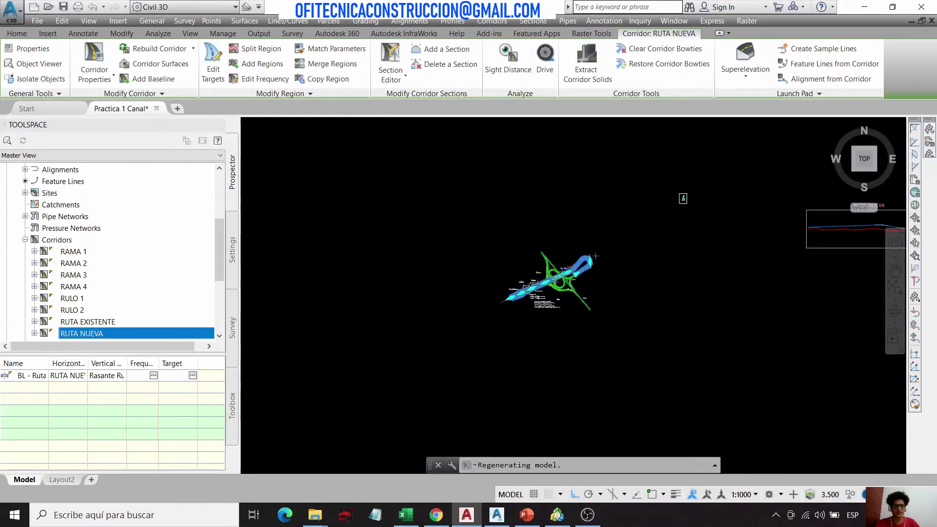
scroll(595, 255, down, 3)
scroll(596, 245, up, 2)
scroll(657, 198, up, 5)
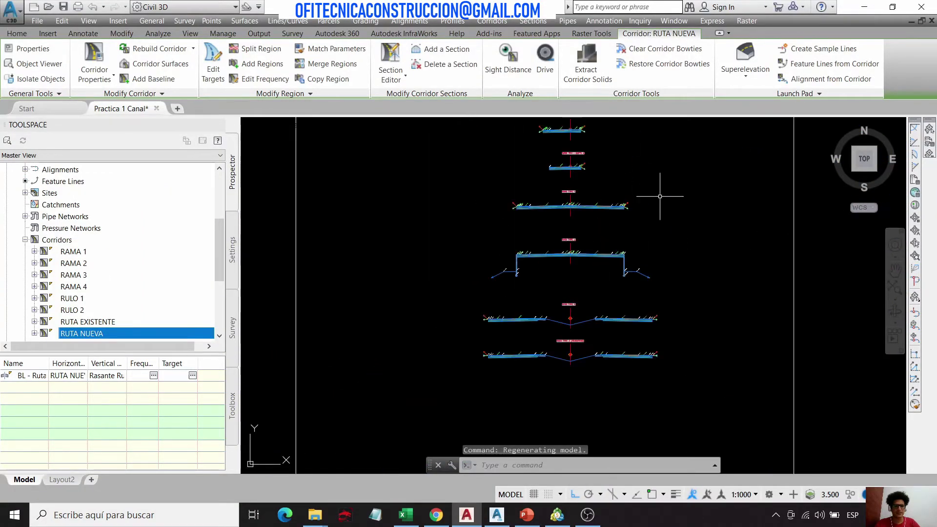
scroll(640, 274, up, 8)
scroll(695, 268, down, 3)
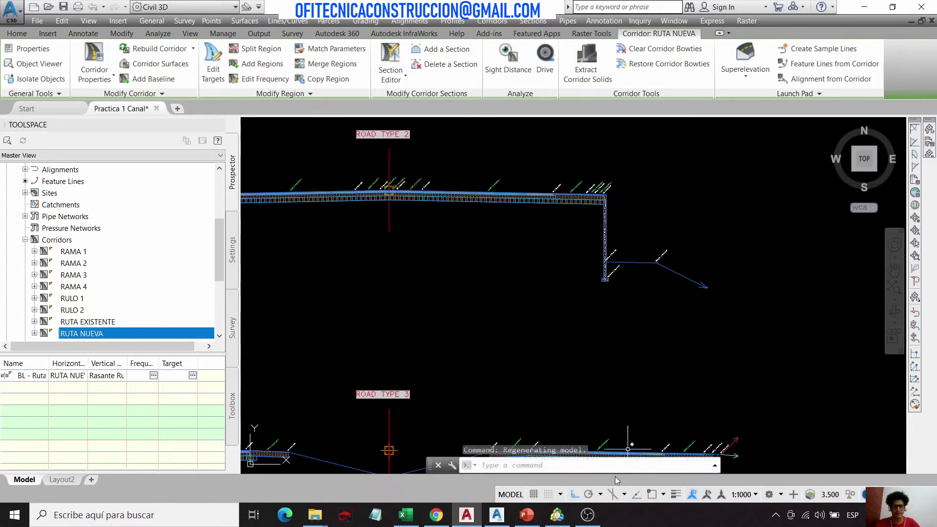
Step: Back in the flowchart, review the Decision nodes and the Layout Mode step
click(497, 515)
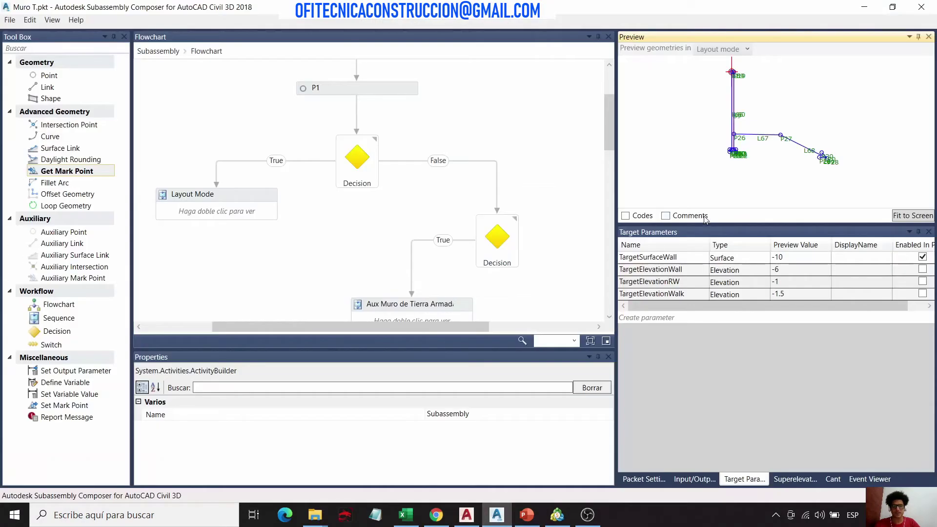
click(361, 170)
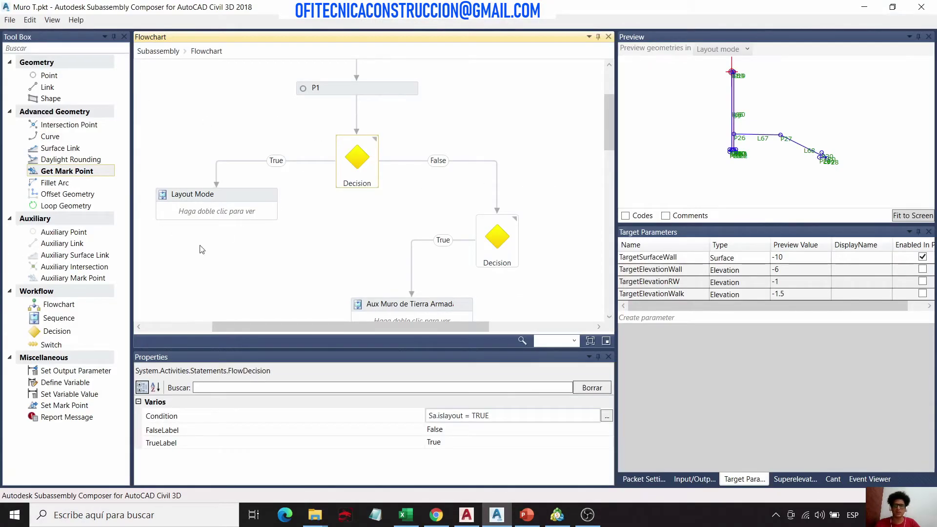
click(244, 200)
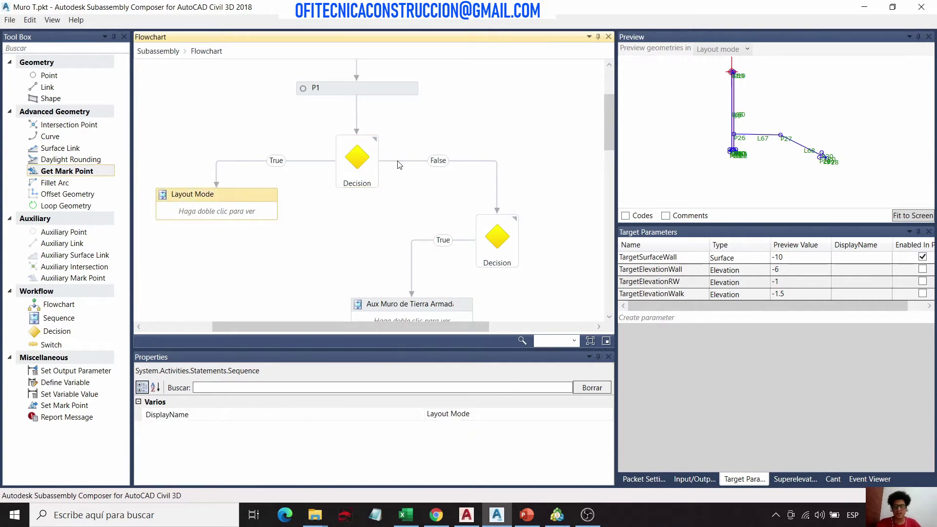
scroll(399, 165, down, 2)
drag(336, 330, 441, 328)
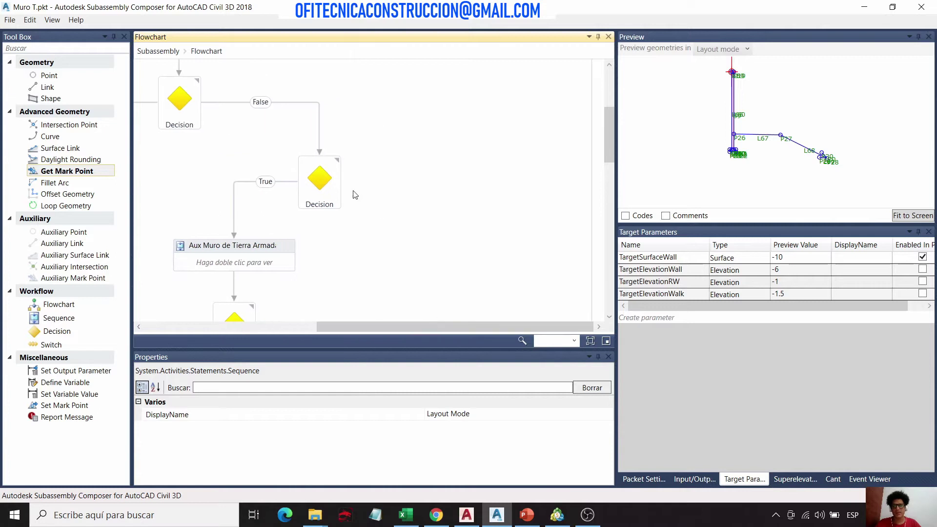
click(332, 178)
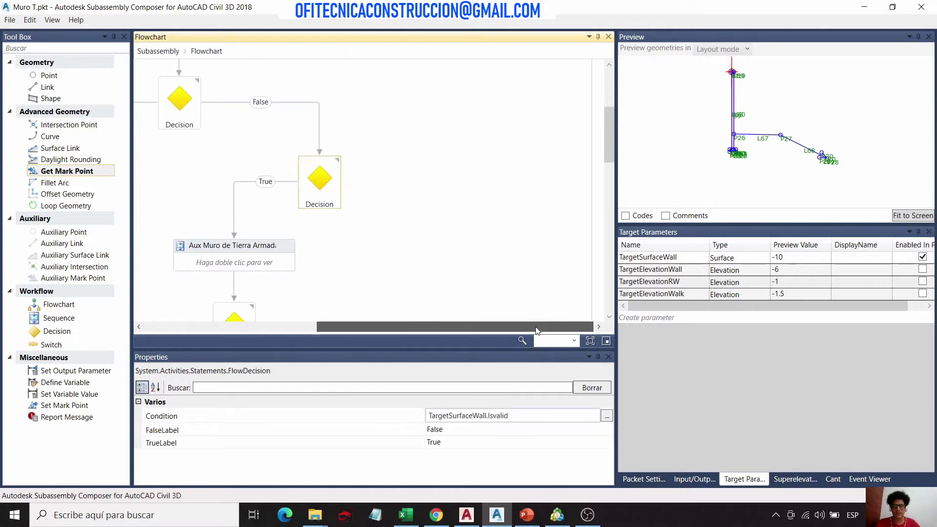
drag(537, 330, 460, 327)
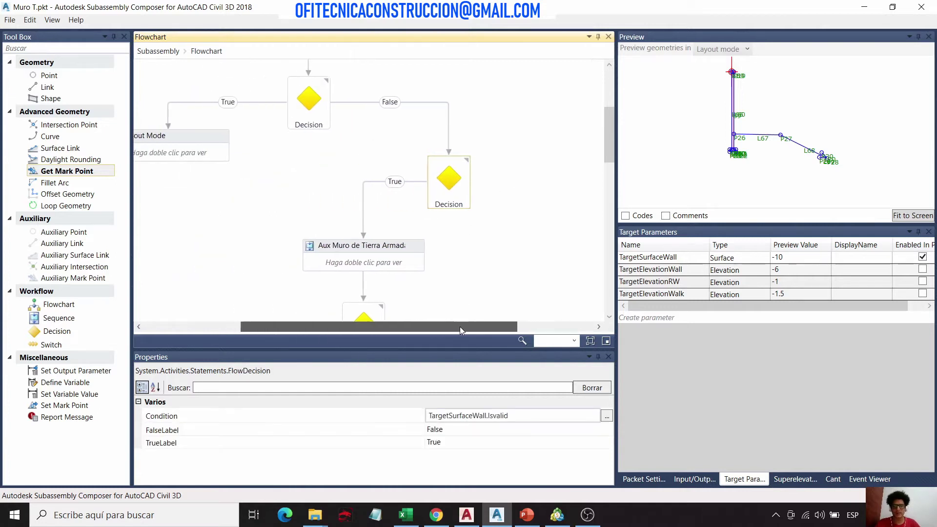
Step: Open the TargetSurfaceWall.IsValid condition in the expression editor, moved up-left and widened
click(606, 417)
drag(410, 205, 269, 126)
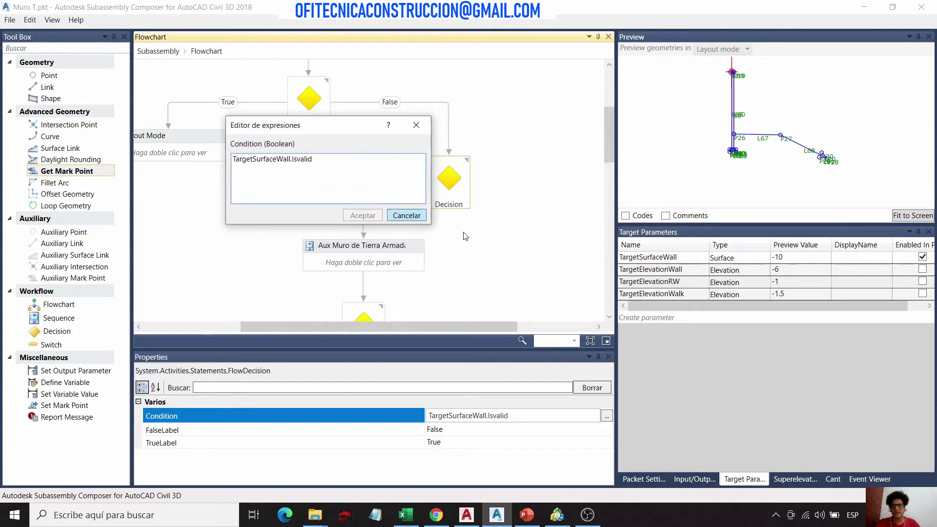
drag(432, 220, 463, 223)
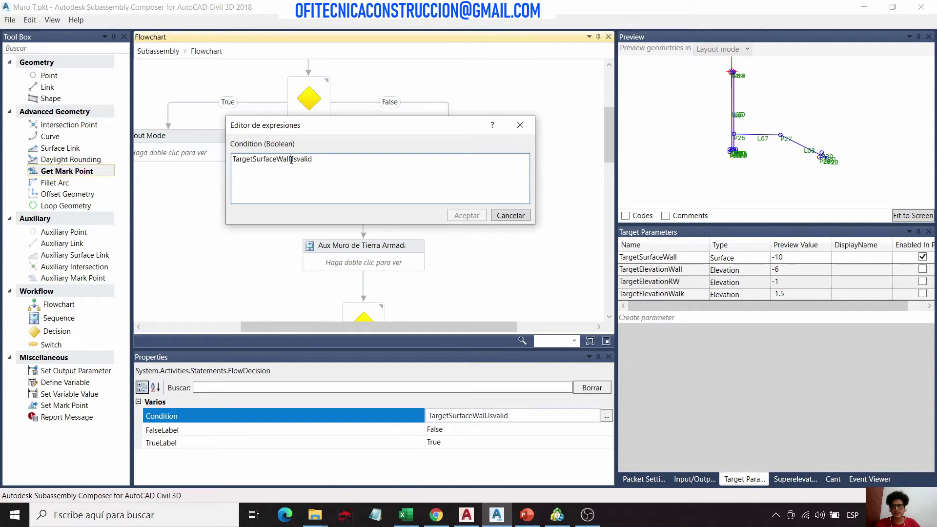
drag(292, 160, 233, 160)
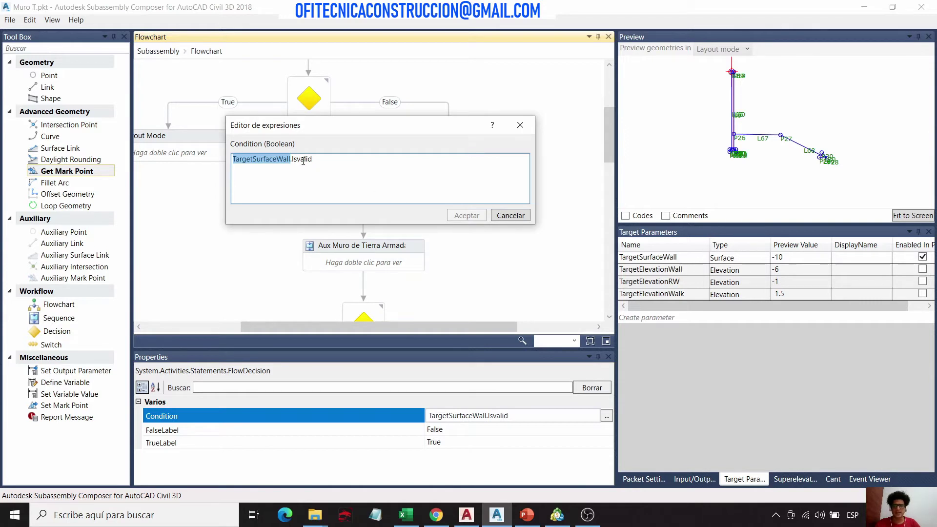
click(327, 161)
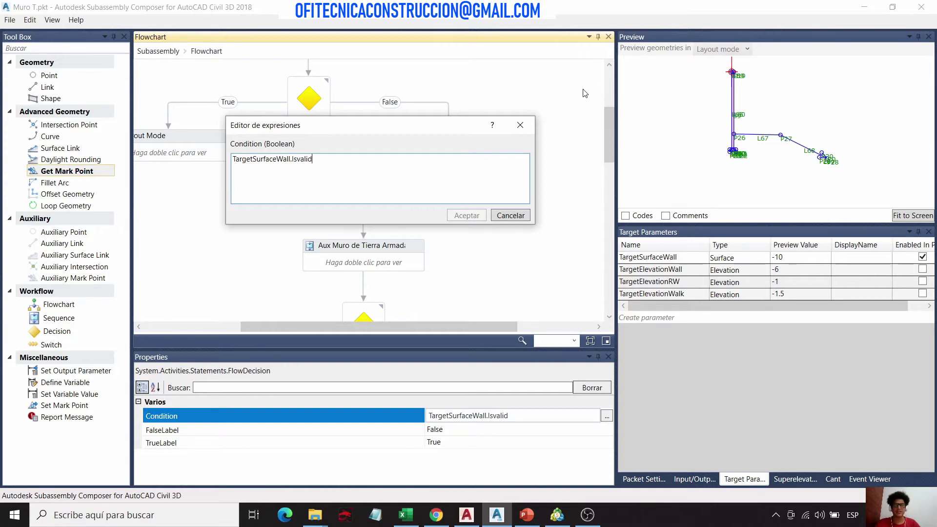
Step: Close the expression editor unchanged and switch the preview to Roadway mode
click(521, 125)
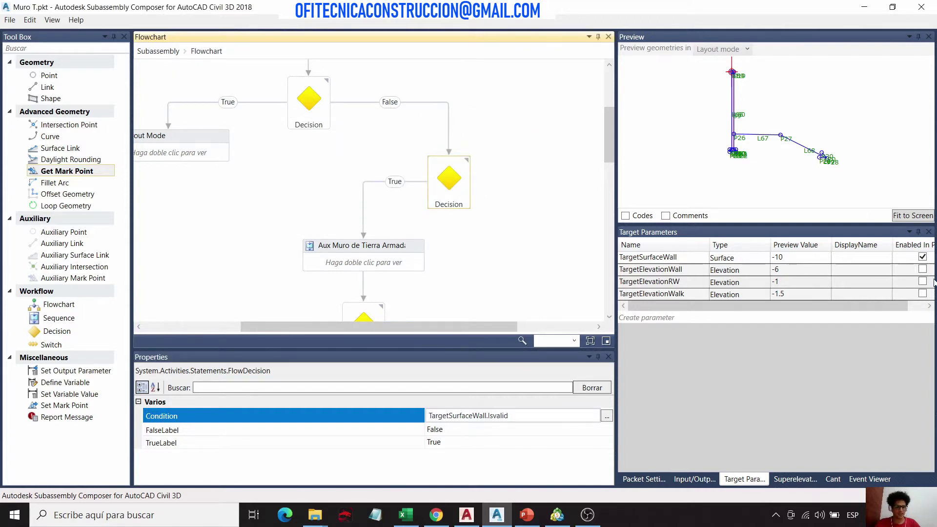
click(923, 258)
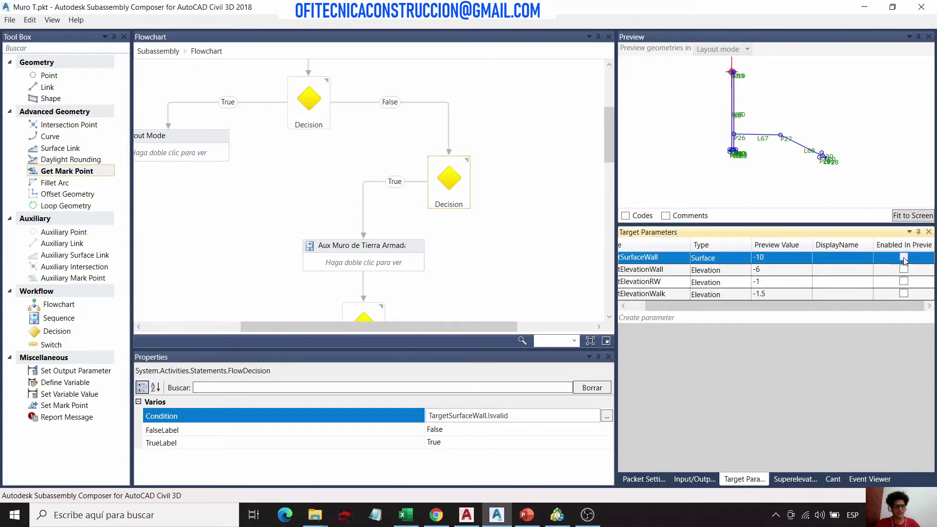
click(885, 183)
click(721, 48)
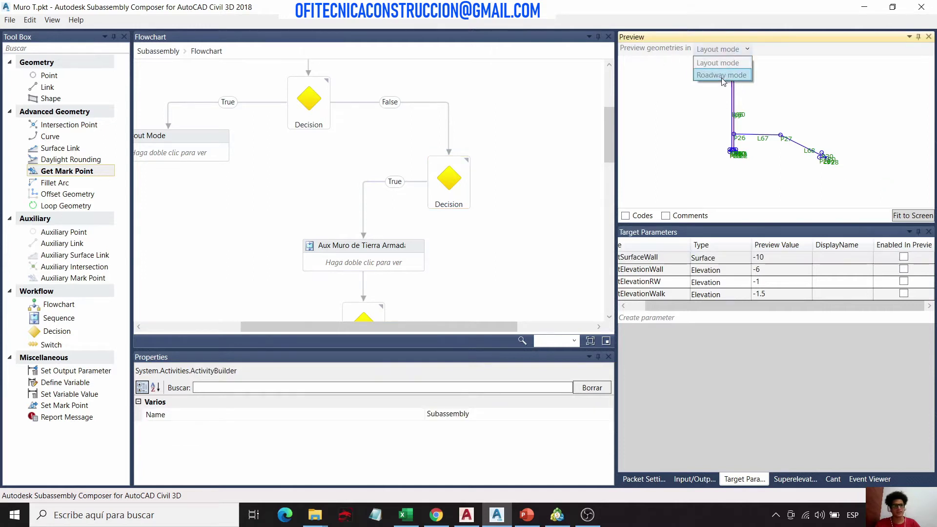
click(720, 69)
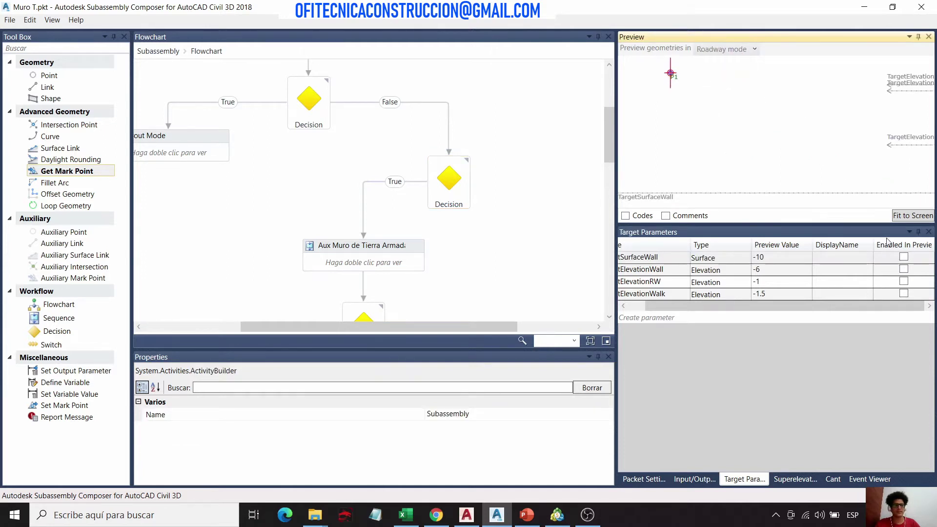
Step: Enable TargetSurfaceWall in the preview and return to Civil 3D
click(904, 259)
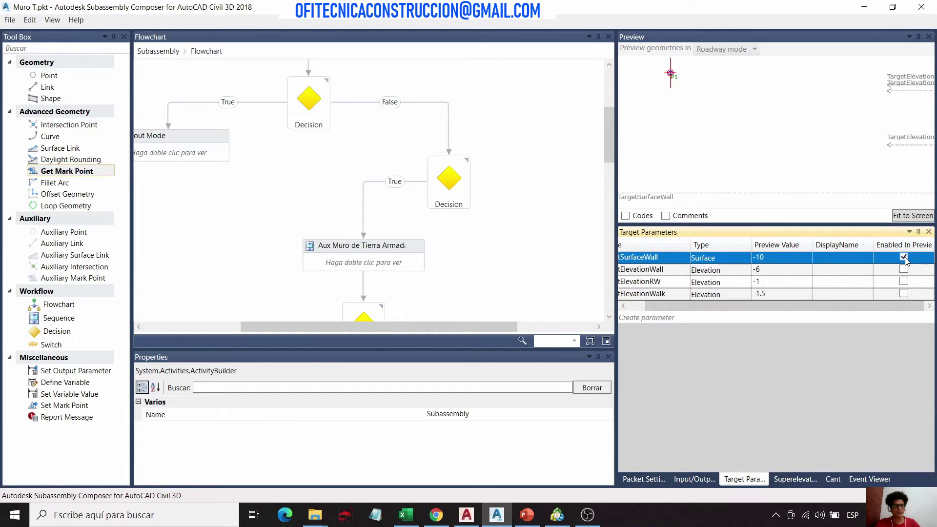
click(817, 130)
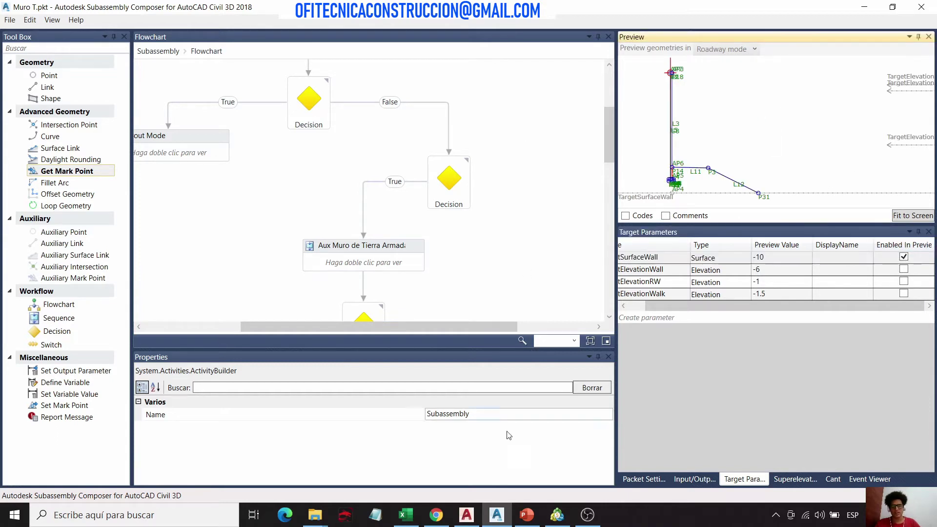
click(467, 515)
Step: Zoom into the wall at section 0+800.00, then zoom out and pick the RUTA NUEVA corridor
scroll(590, 364, down, 3)
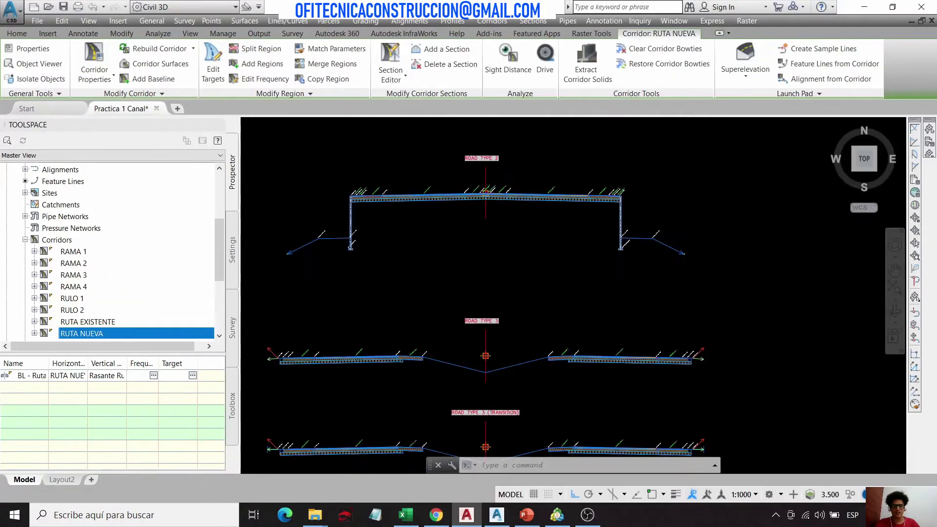
scroll(488, 244, up, 3)
scroll(489, 211, down, 2)
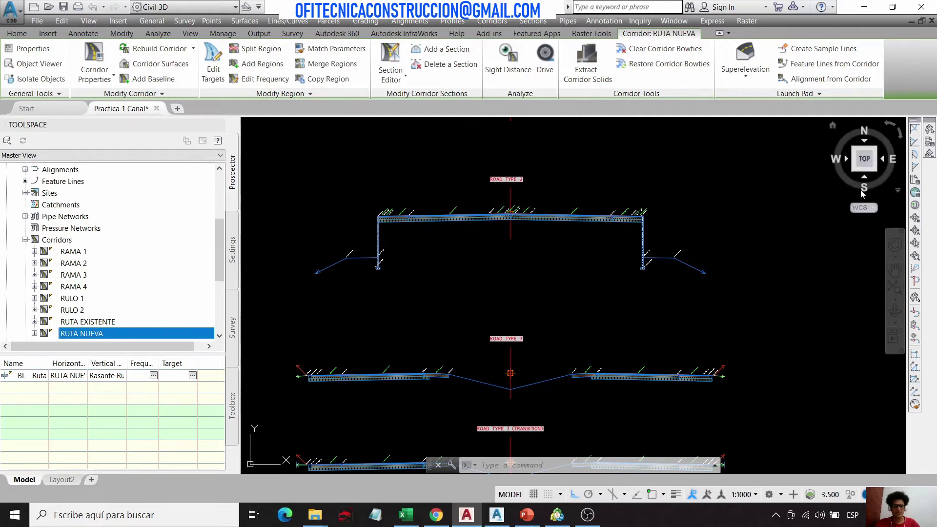
click(864, 159)
scroll(558, 308, up, 10)
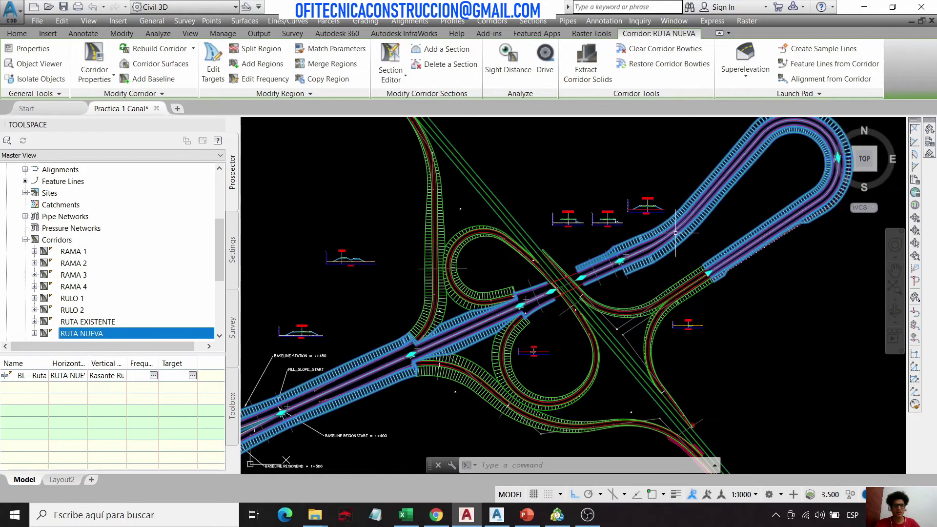
key(Escape)
scroll(674, 210, up, 8)
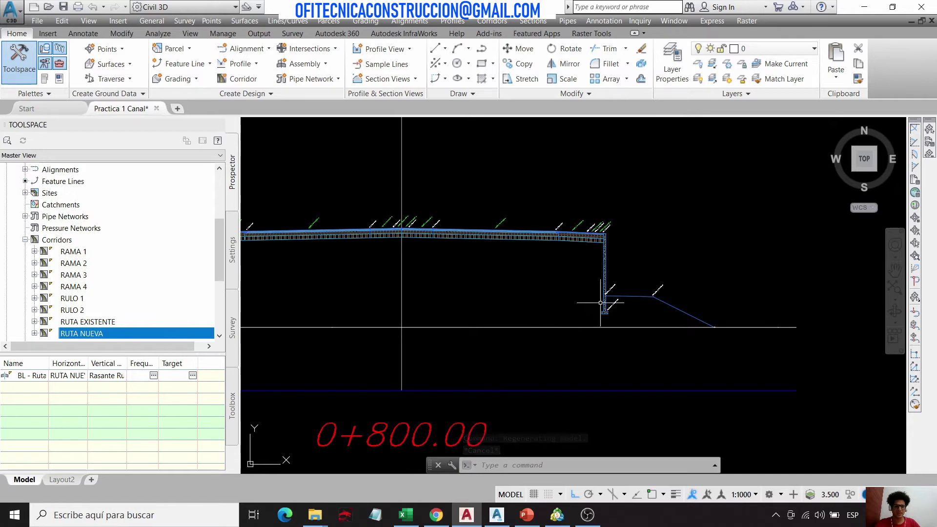
middle_drag(617, 254, 824, 222)
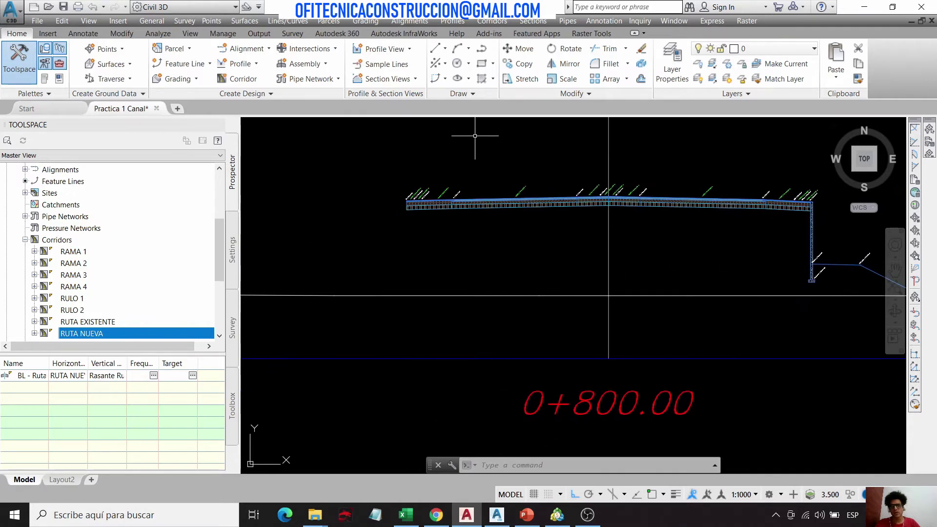
scroll(506, 154, down, 5)
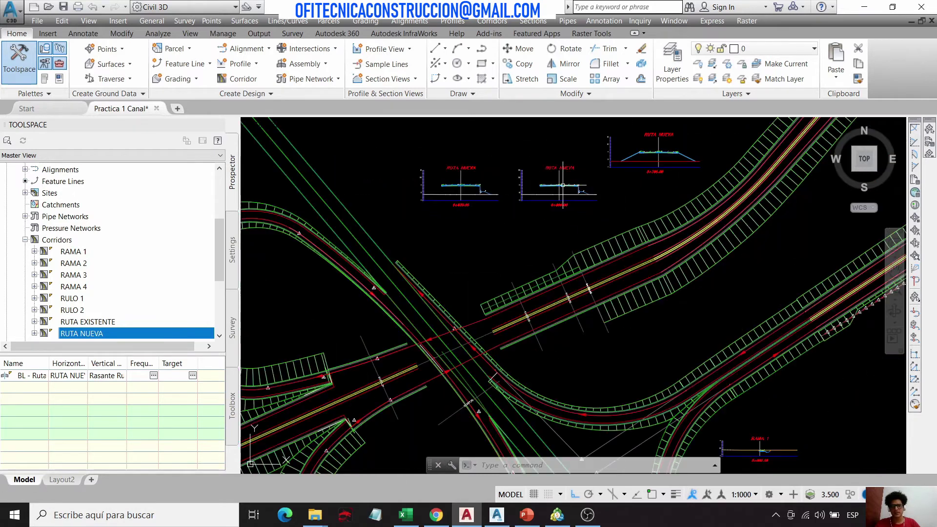
click(82, 333)
Step: Map the TN surface to Road Type 2's left TargetSurfaceWall in RUTA NUEVA's properties and rebuild
right_click(85, 336)
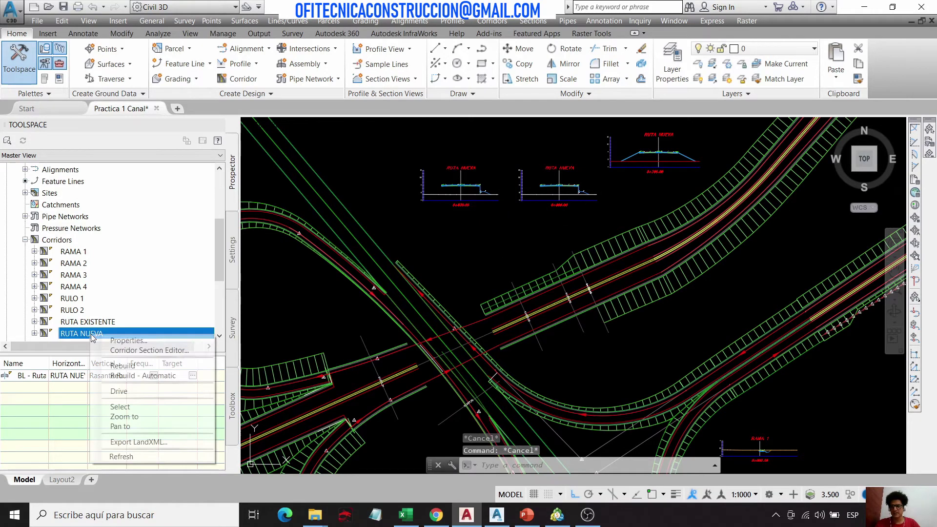
click(122, 342)
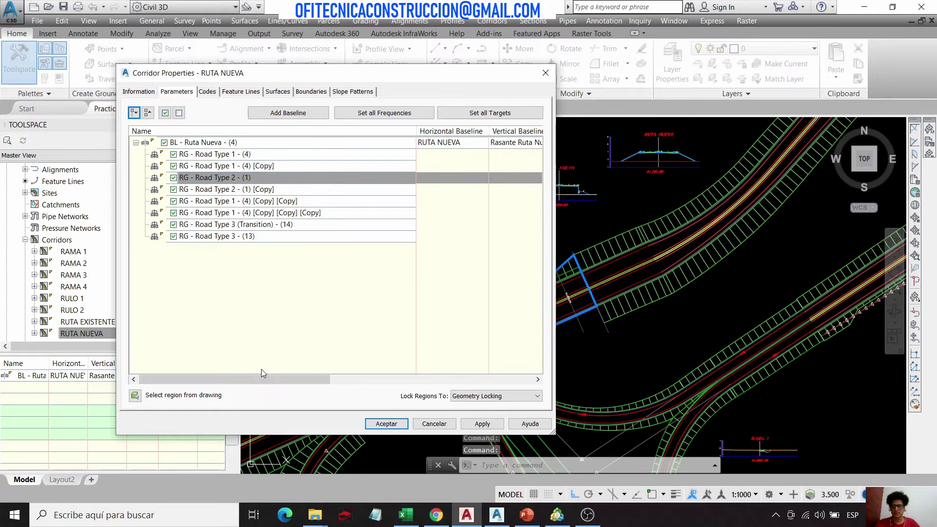
drag(264, 379, 466, 379)
click(502, 177)
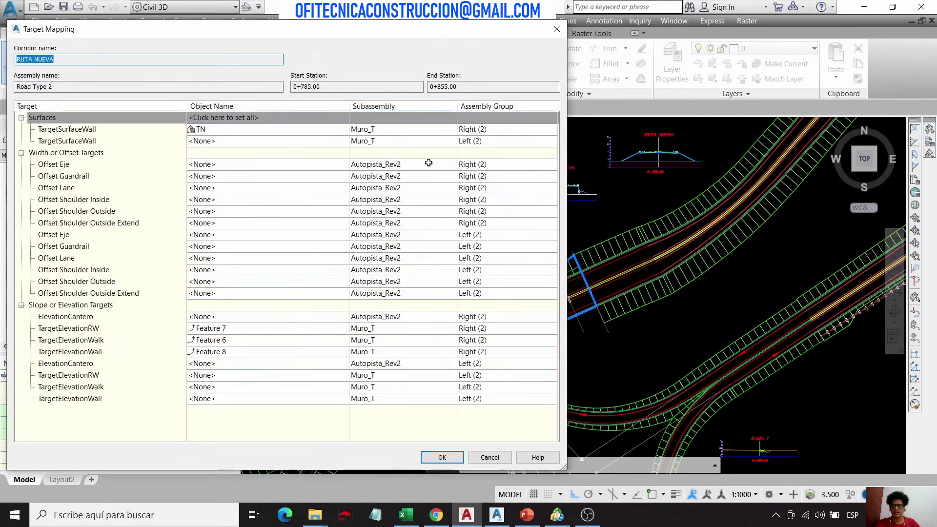
click(81, 142)
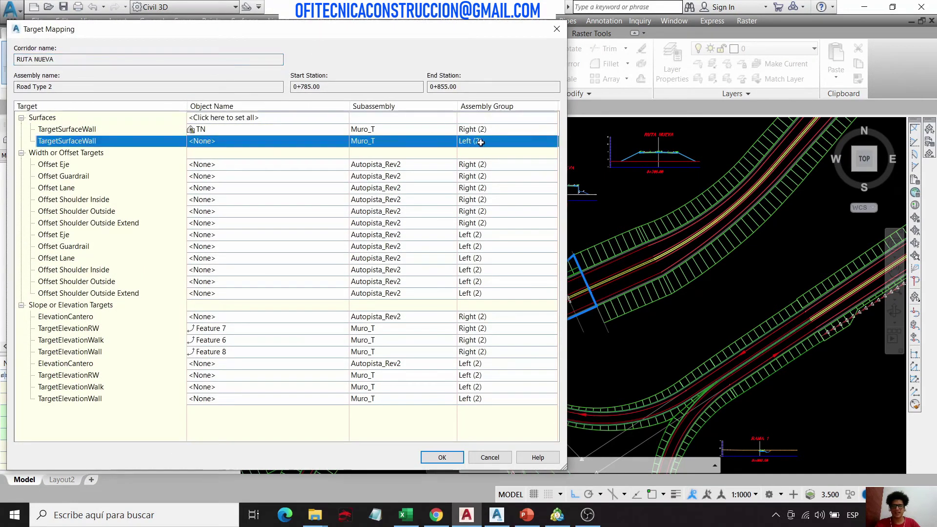
click(211, 141)
click(201, 305)
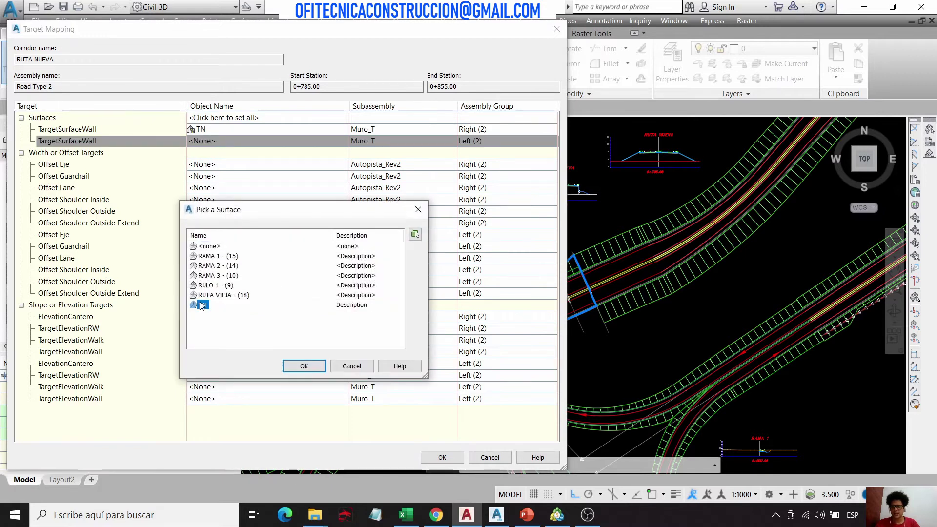
click(306, 364)
click(442, 458)
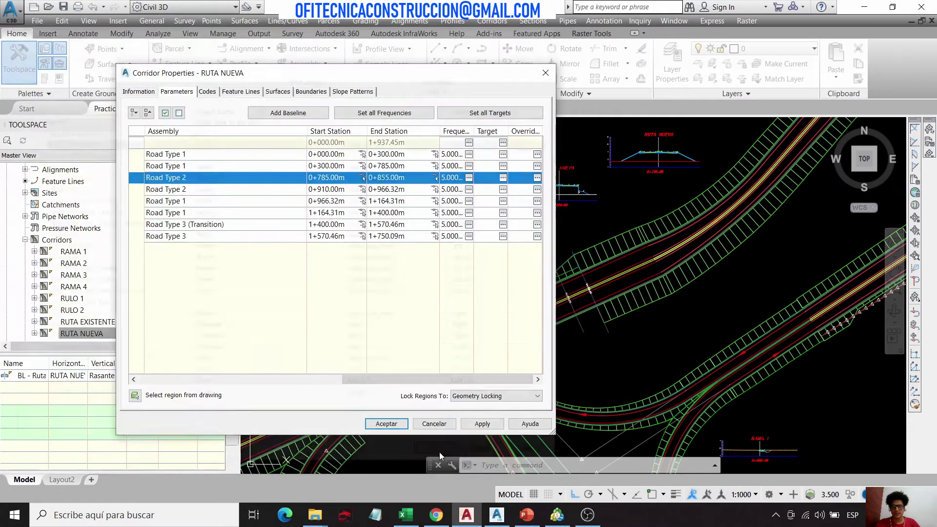
click(386, 423)
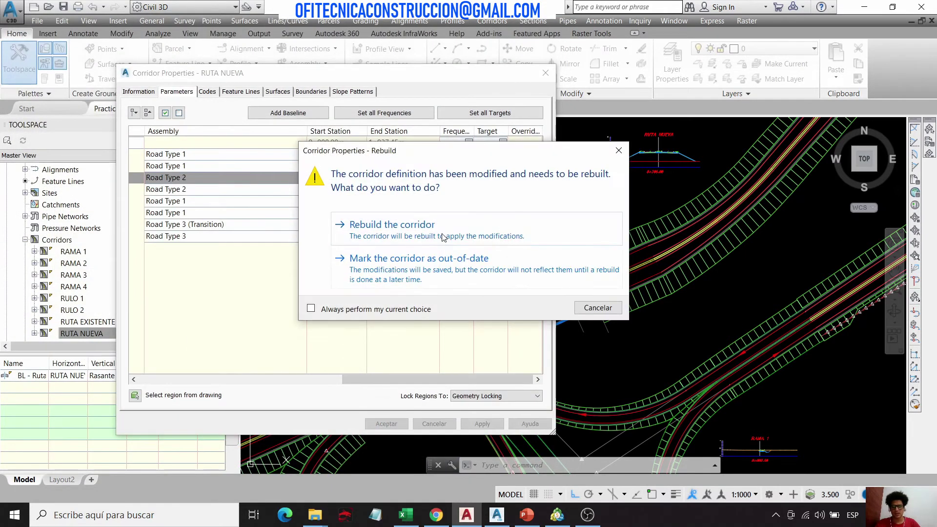
click(393, 253)
Step: Delete the link below Aux Muro de Tierra Armada and pan the preview to the remaining points
click(496, 515)
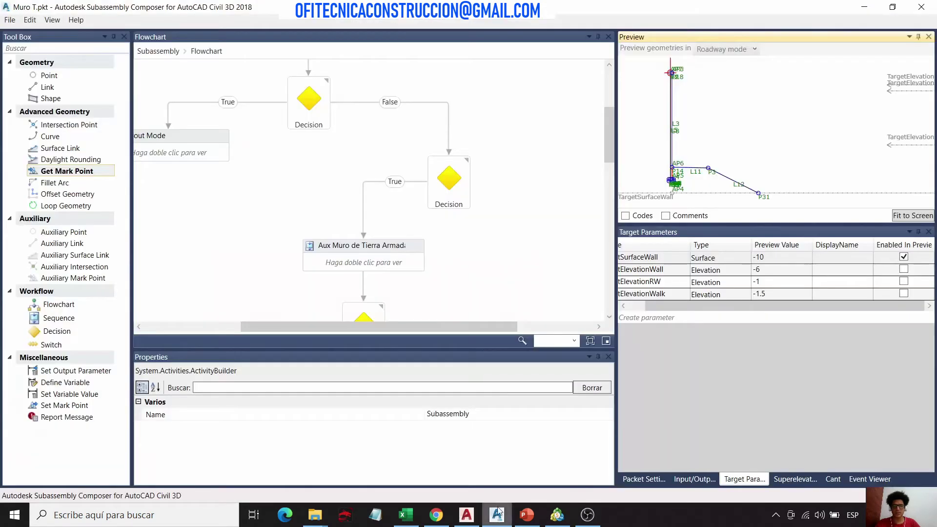
mouse_move(449, 181)
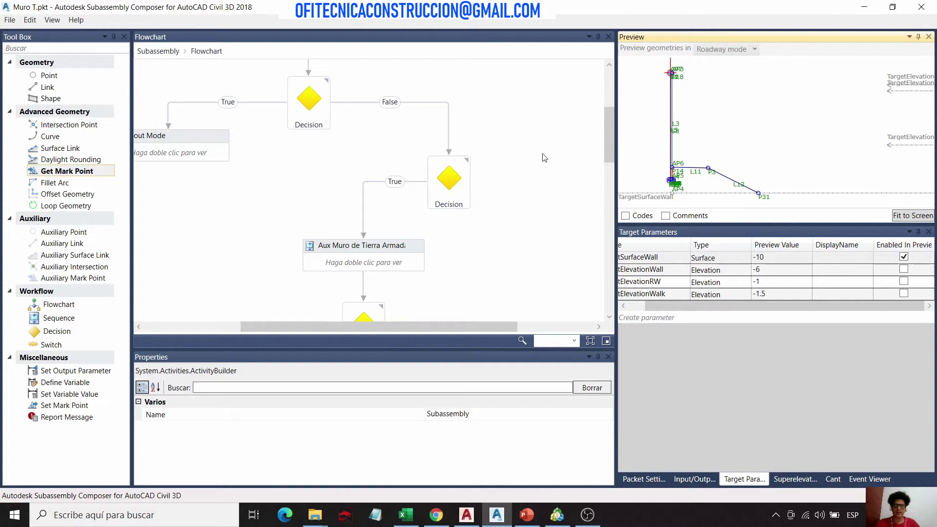
scroll(388, 250, down, 3)
click(532, 244)
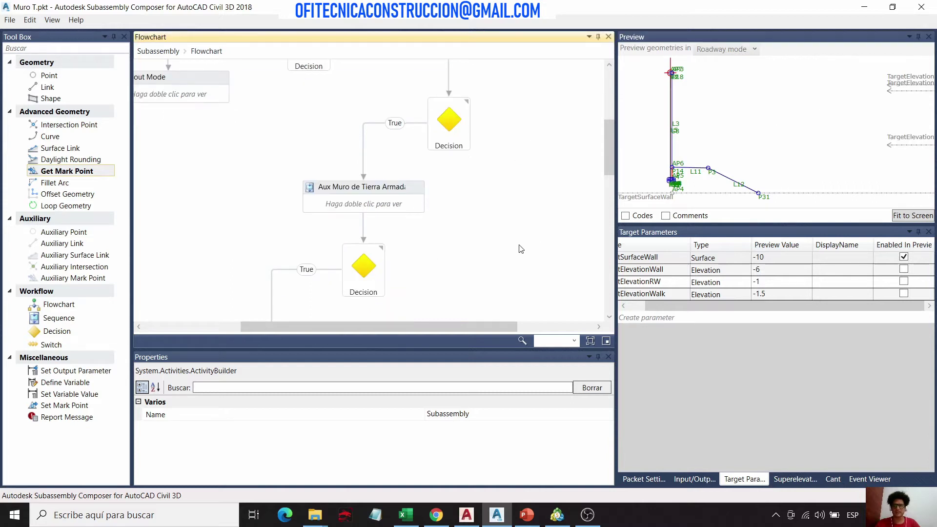
scroll(430, 327, right, 2)
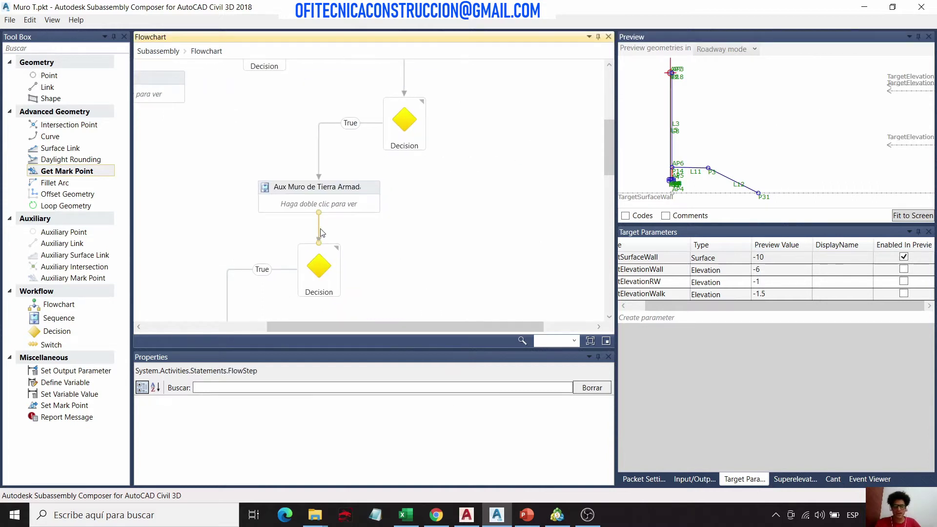
click(320, 230)
key(Delete)
scroll(827, 138, down, 2)
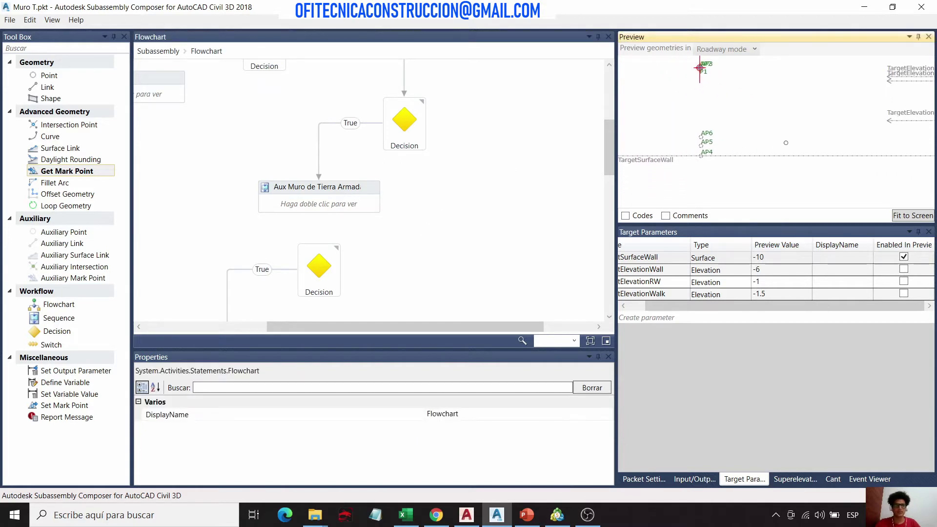
middle_drag(758, 139, 738, 155)
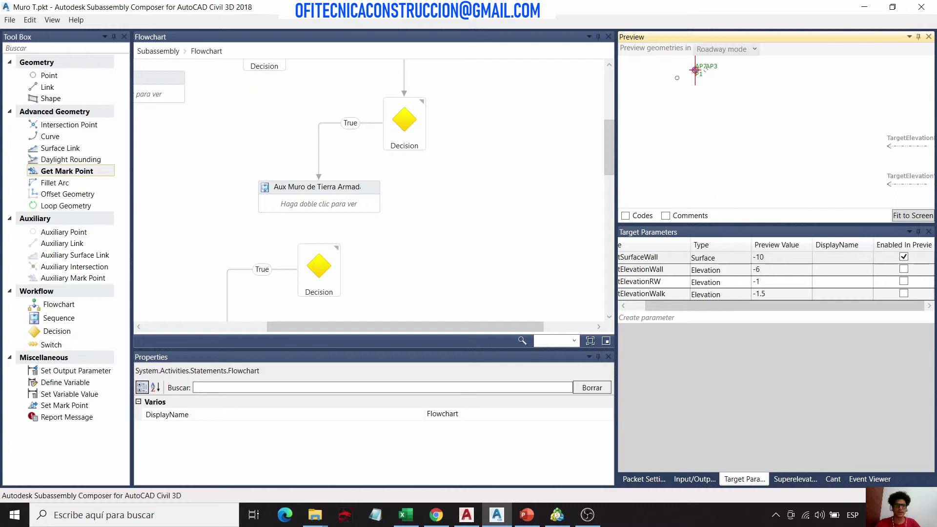
Step: Open Aux Muro de Tierra Armada, inspect AP3, and look up the WallHeight and WallWidth parameters
double_click(367, 190)
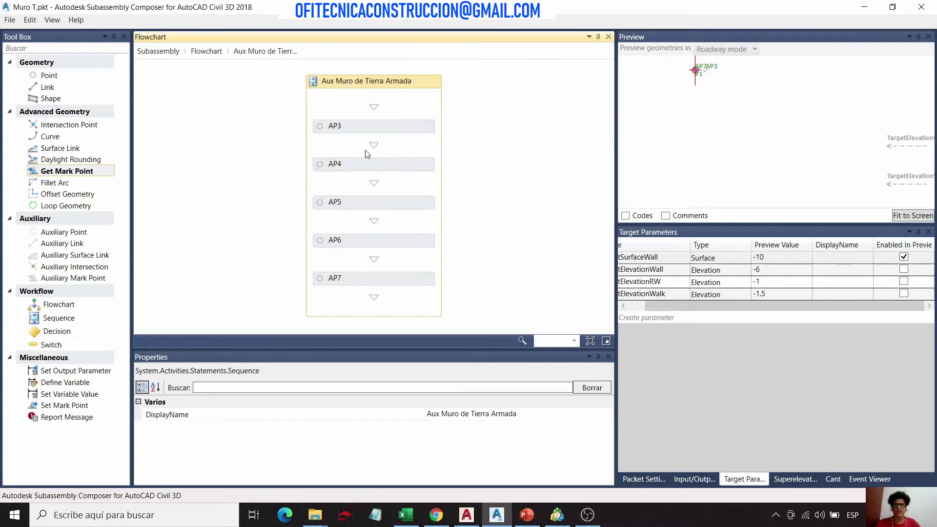
click(379, 123)
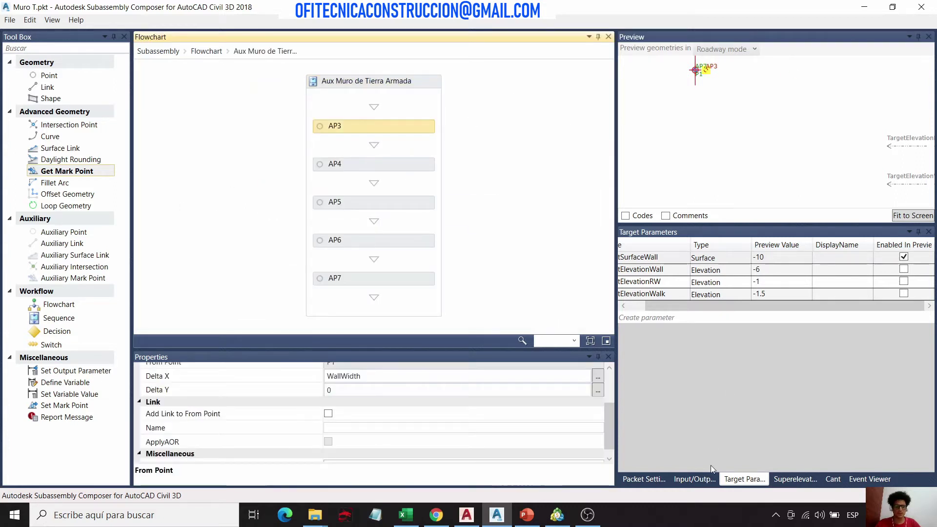
click(704, 476)
scroll(347, 404, up, 3)
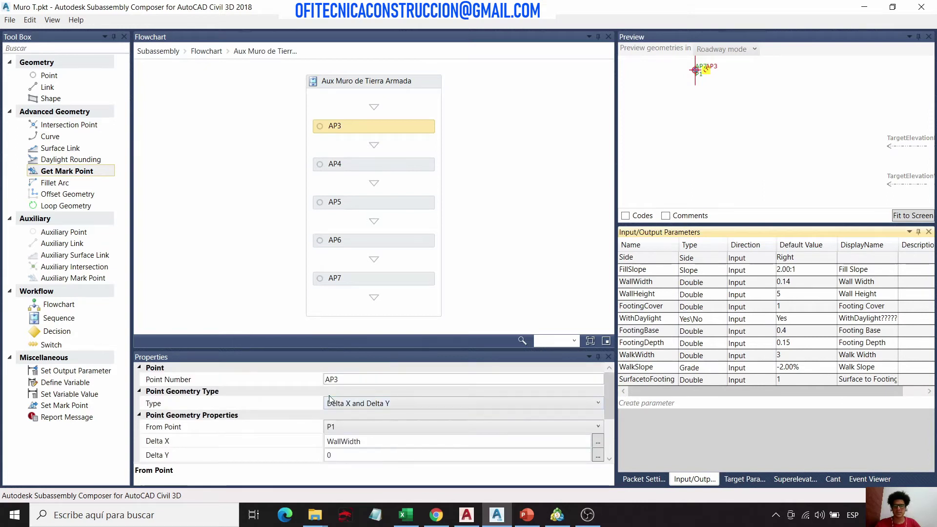
click(650, 295)
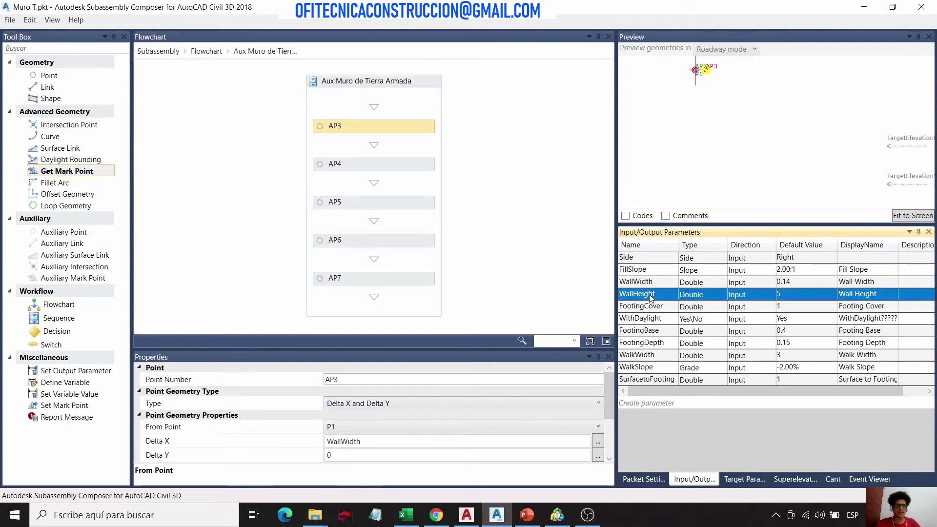
click(665, 283)
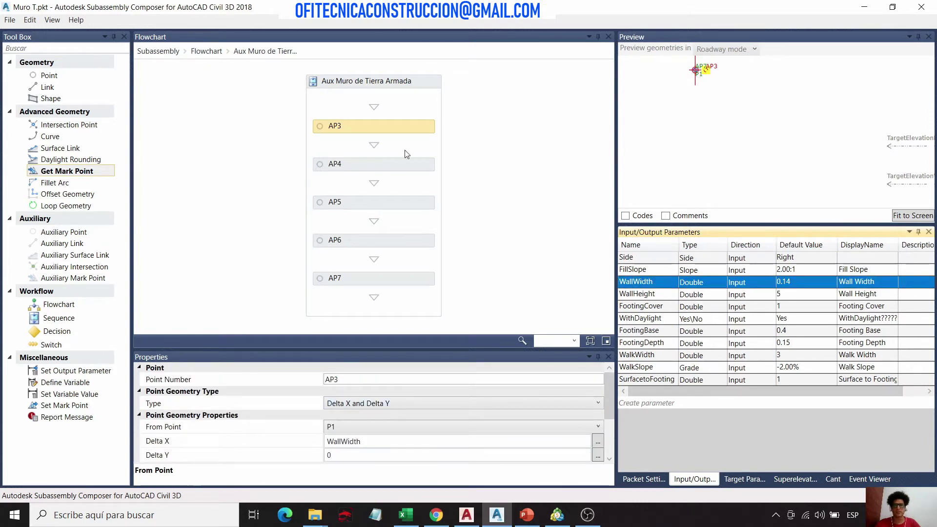
Step: Review AP4's Delta X on Surface definition targeting TargetSurfaceWall, then select AP5
click(374, 164)
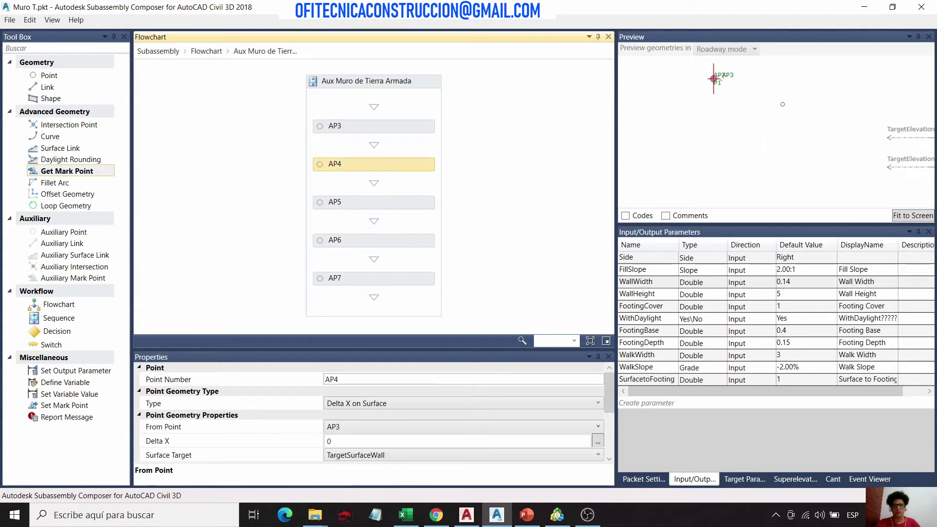
scroll(714, 78, down, 3)
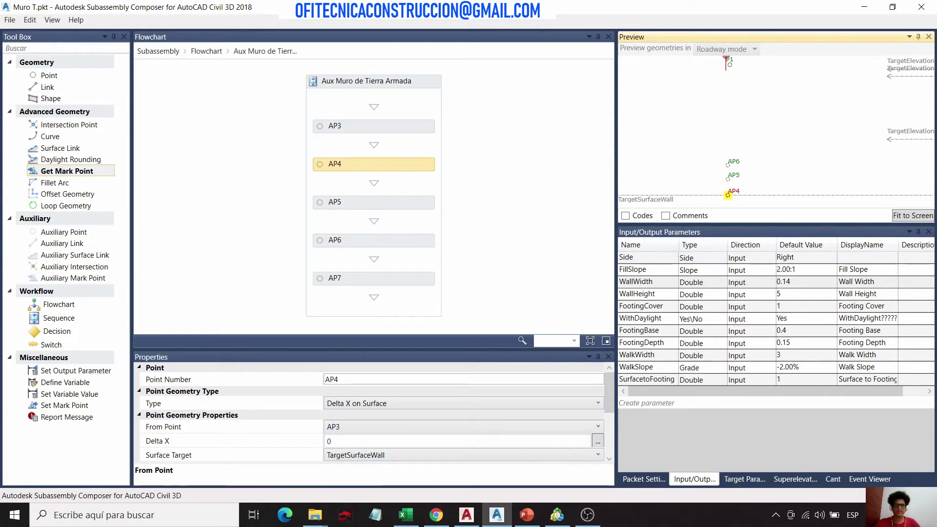
middle_drag(797, 182, 824, 161)
click(371, 441)
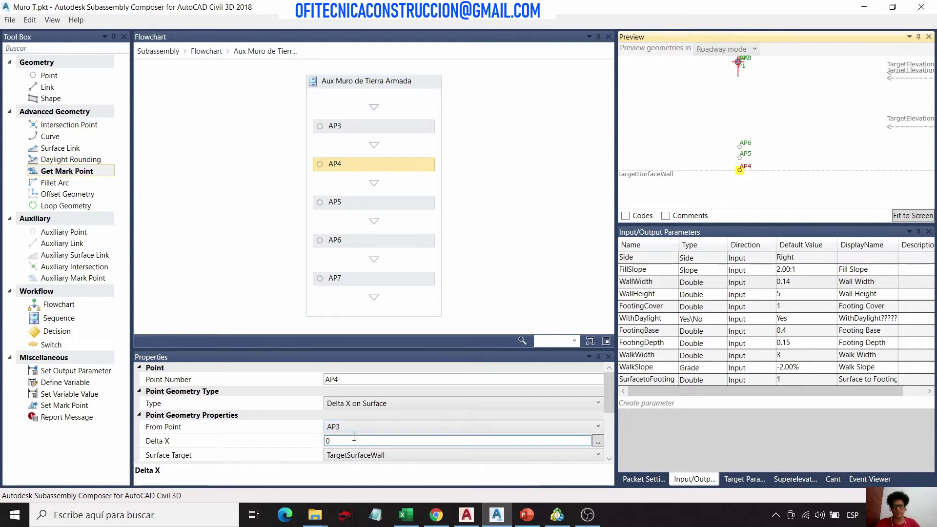
click(421, 205)
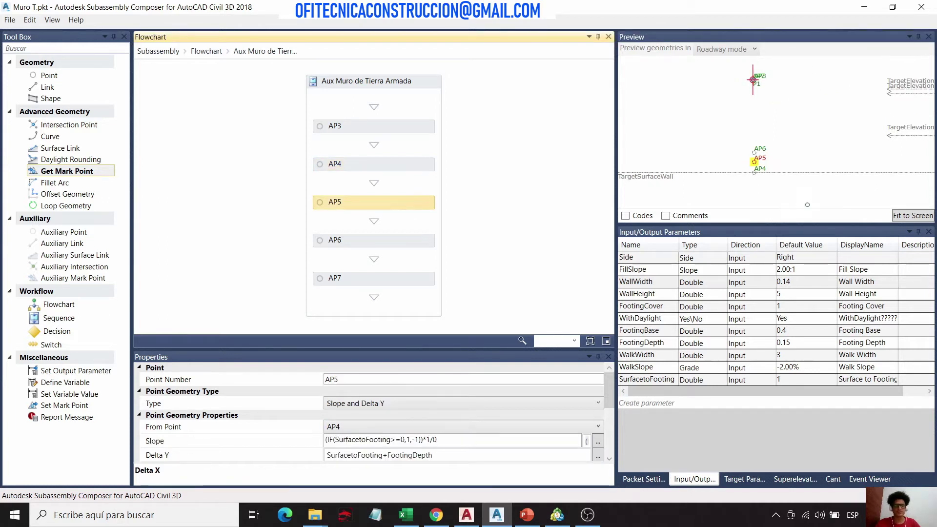
Step: Review AP5's Delta Y expression SurfacetoFooting+FootingDepth, widening the Name column and selecting FootingDepth
click(786, 171)
scroll(768, 145, up, 2)
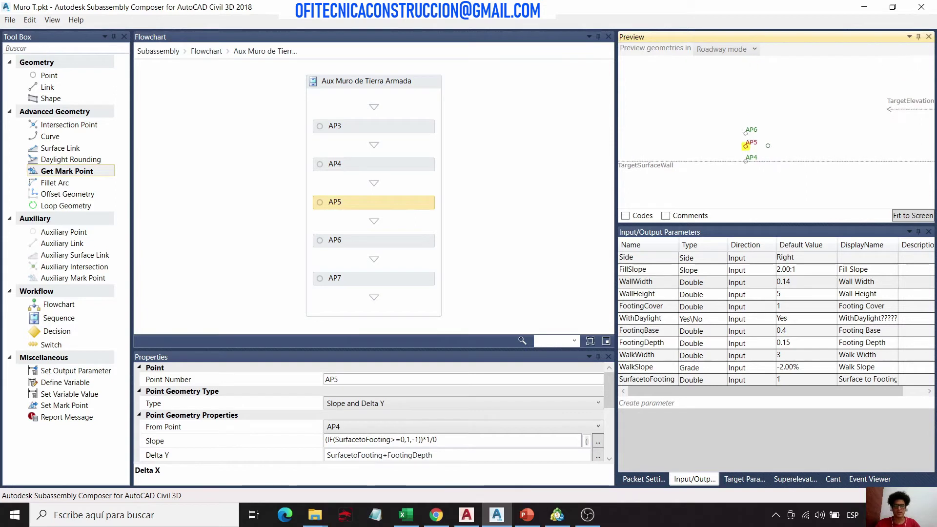
scroll(767, 145, up, 1)
scroll(761, 146, up, 1)
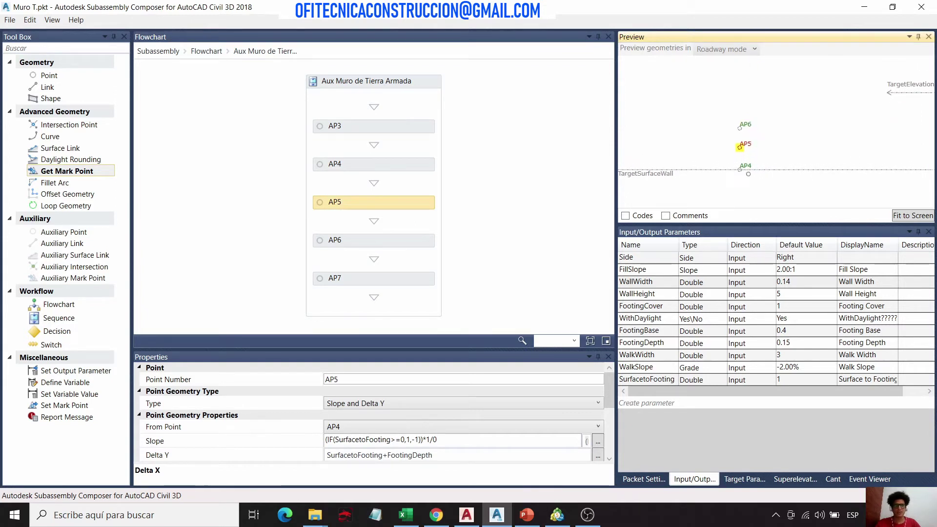
scroll(430, 455, down, 1)
scroll(745, 191, up, 3)
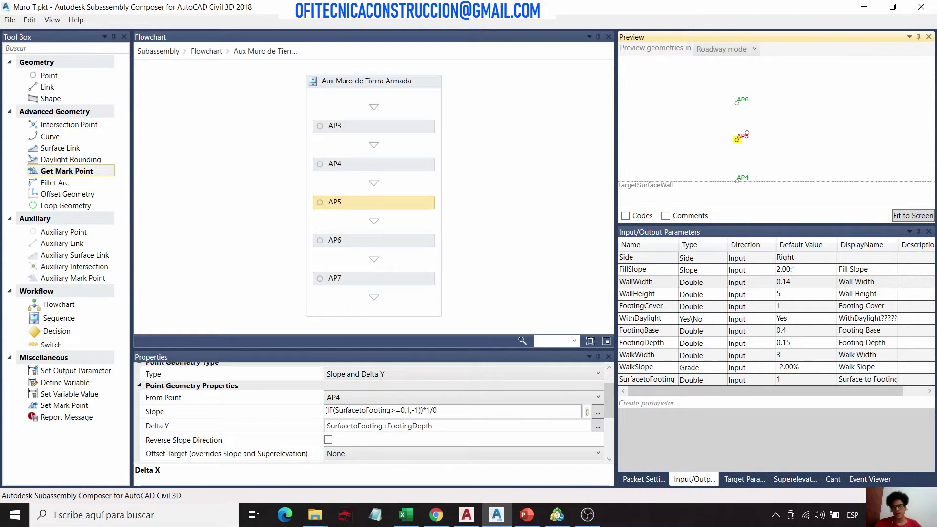
click(455, 430)
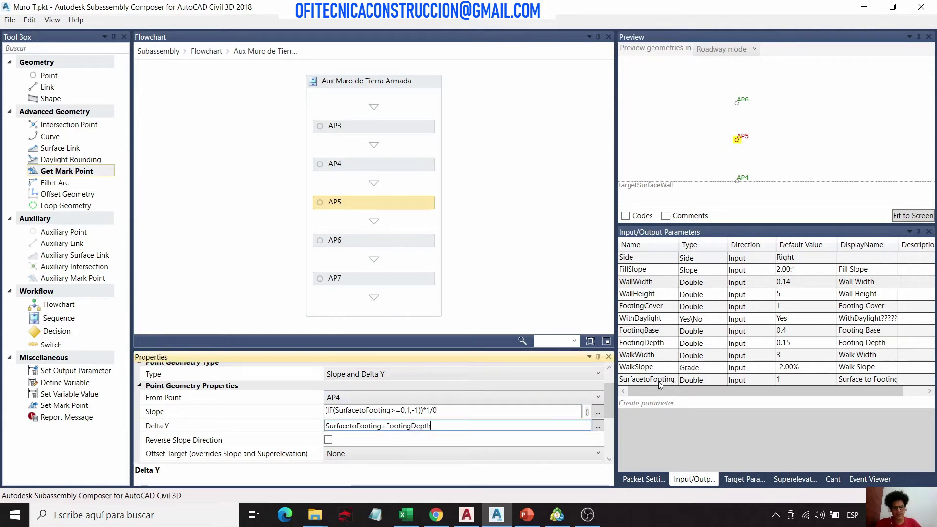
drag(679, 245, 705, 245)
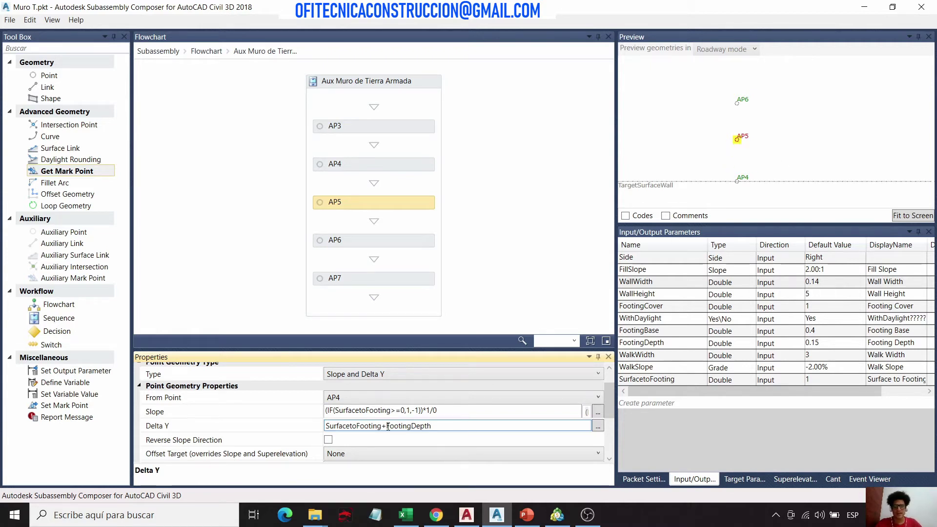
drag(388, 427, 427, 427)
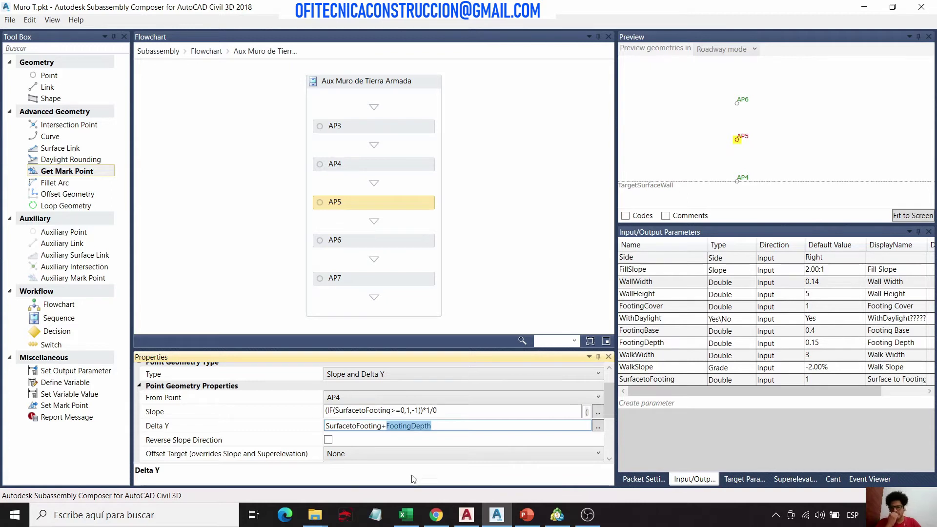
Step: Review AP5's full slope expression, then select its IF(SurfacetoFooting...) multiplier to remove it
click(598, 412)
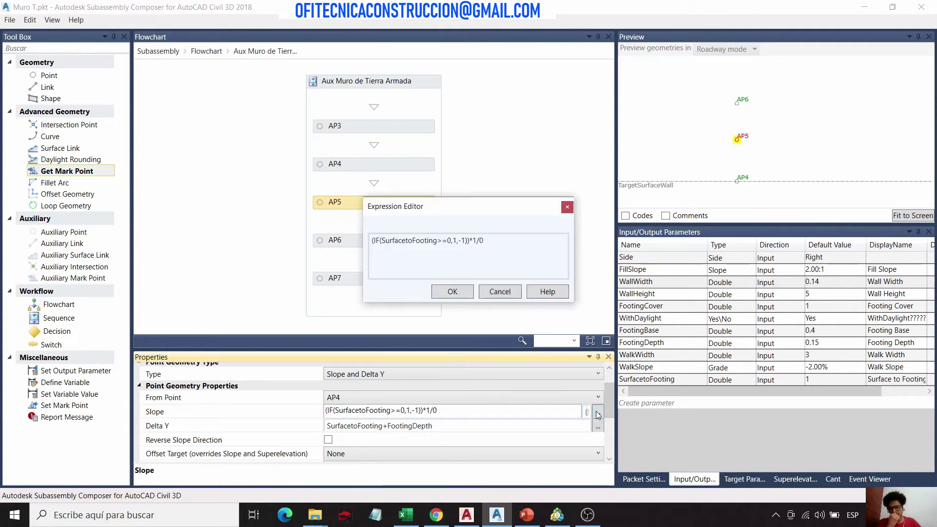
drag(444, 207, 350, 163)
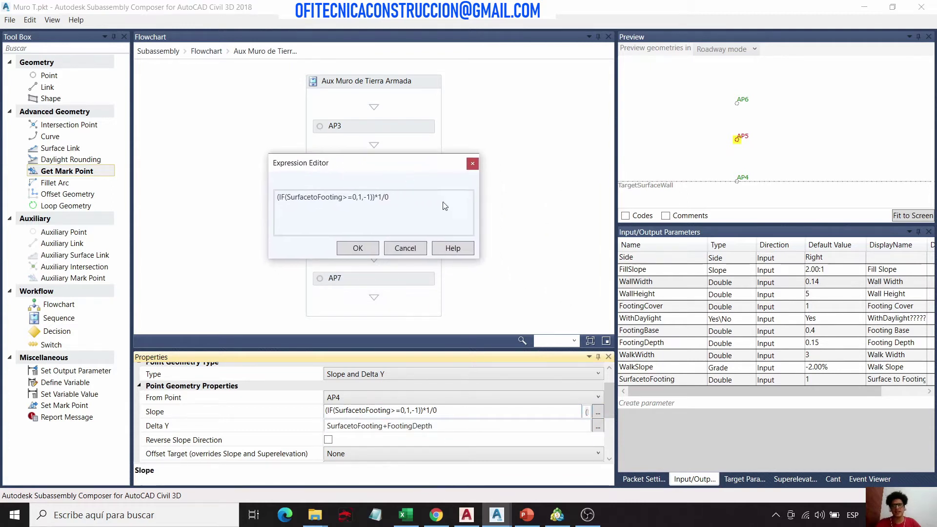
drag(418, 161, 467, 129)
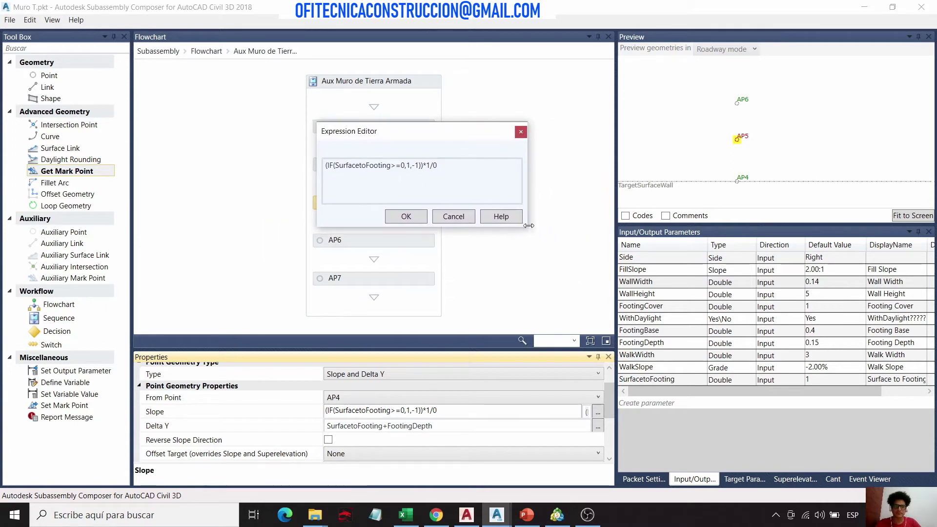
drag(529, 226, 564, 226)
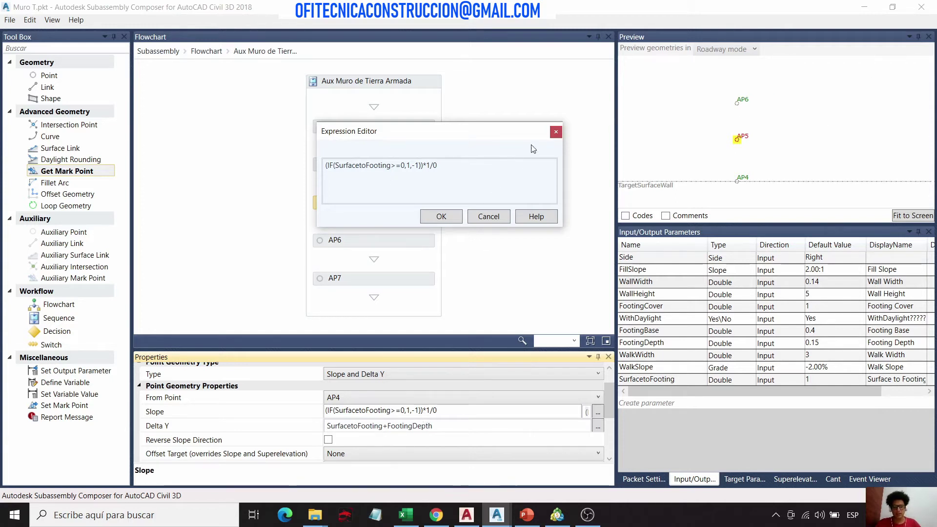
click(556, 133)
drag(424, 410, 283, 416)
key(ctrl+c)
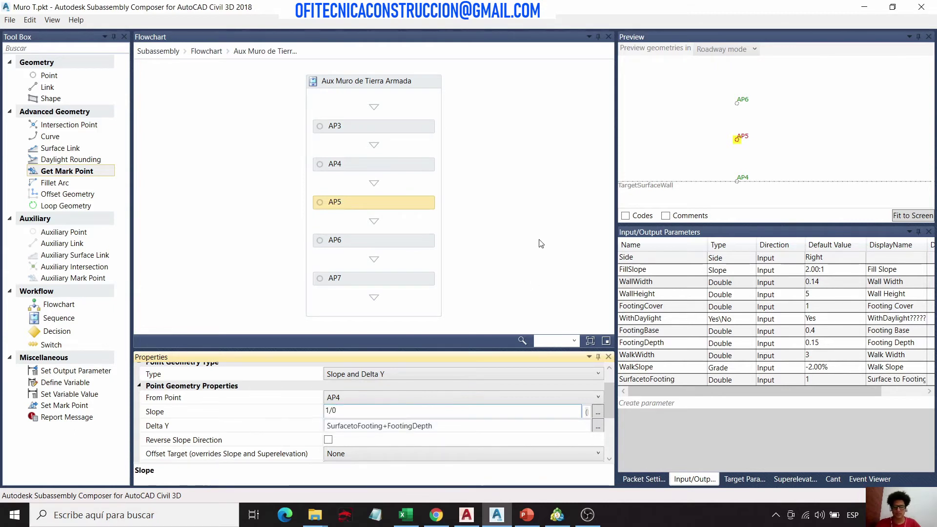
click(521, 199)
click(412, 204)
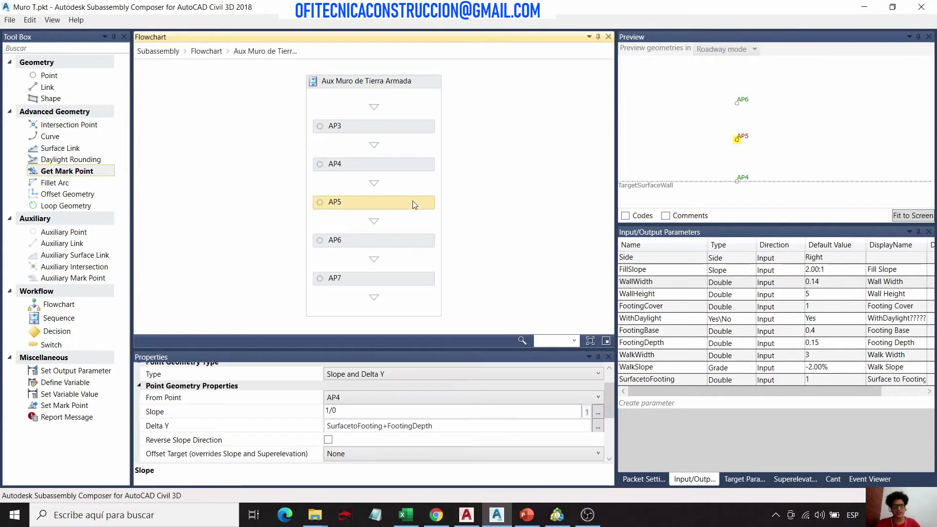
click(353, 412)
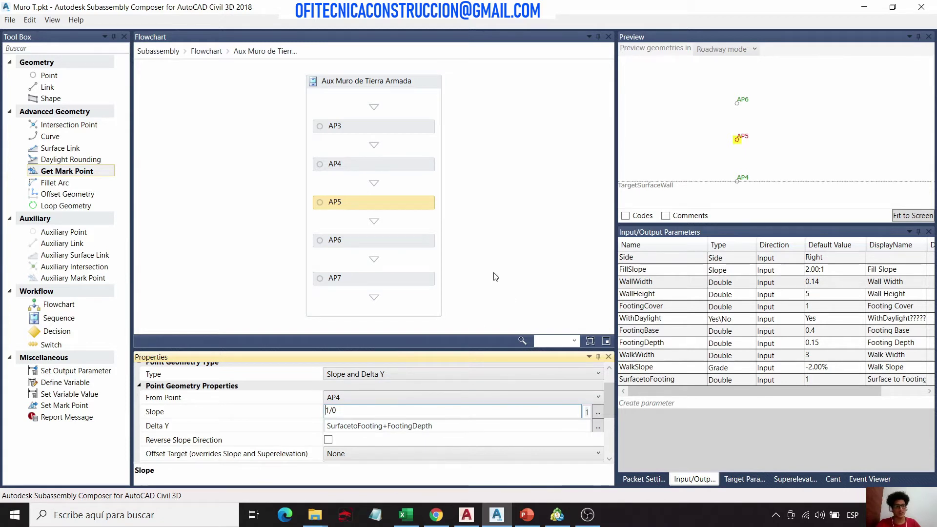
click(341, 425)
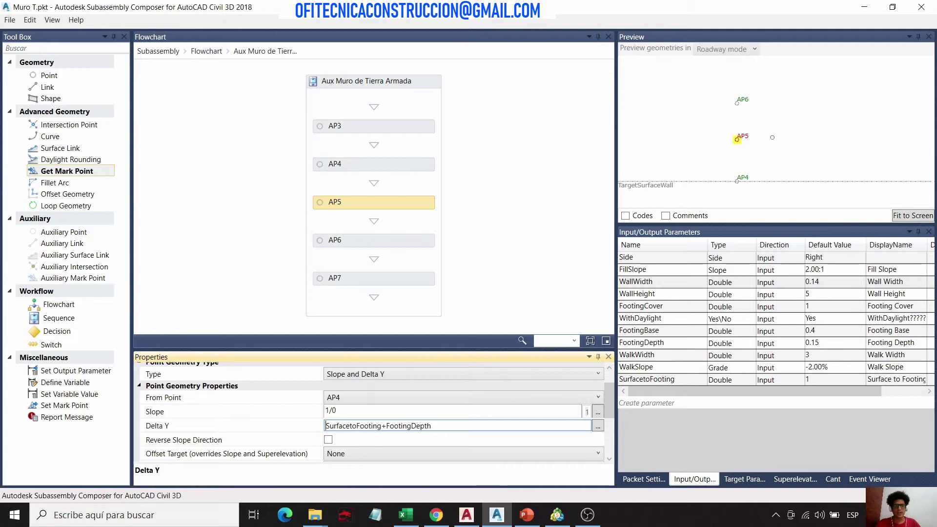
scroll(763, 165, down, 1)
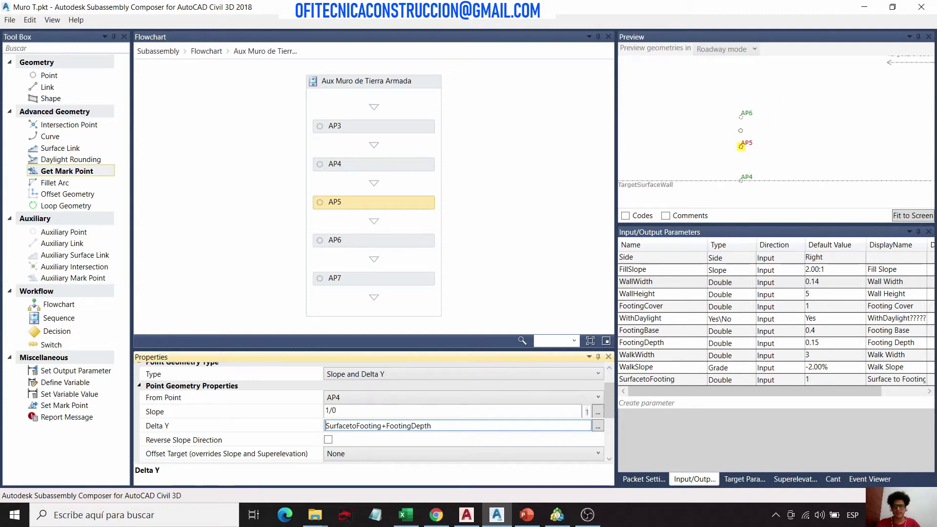
double_click(831, 356)
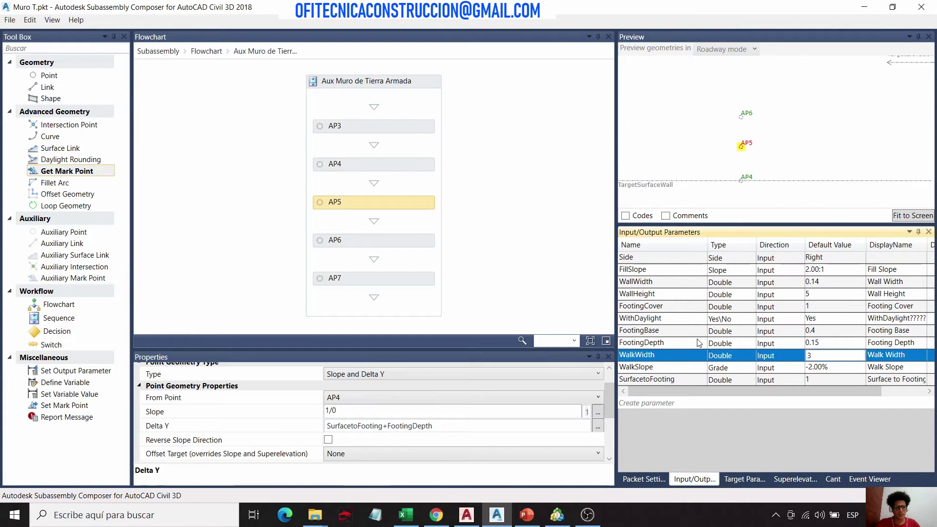
Step: Set SurfacetoFooting's default value to -1
click(840, 382)
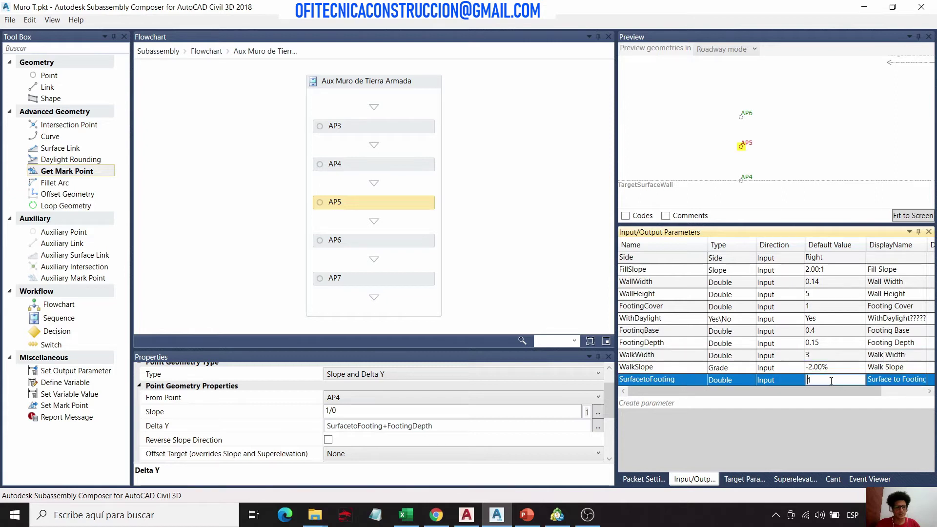
text(-)
key(Return)
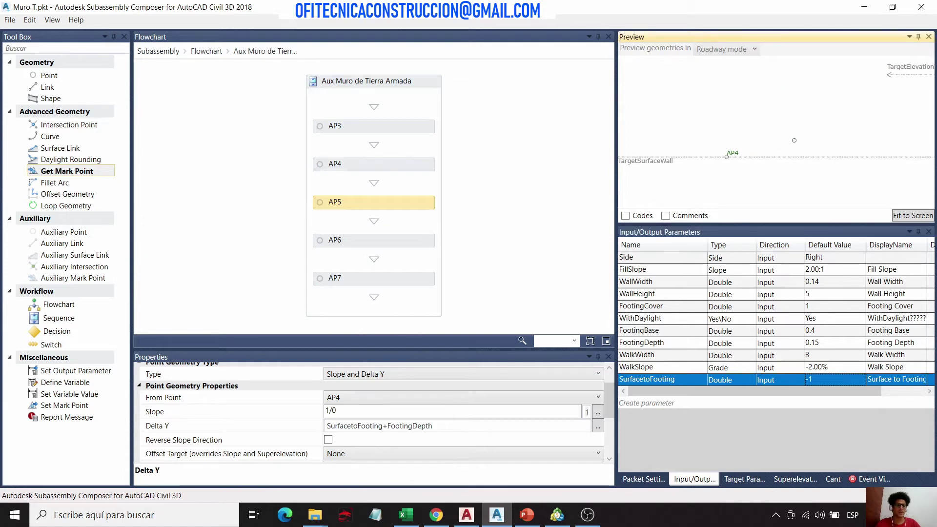
Step: Restore the IF(SurfacetoFooting>=0,1,-1) multiplier in AP5's slope
click(373, 200)
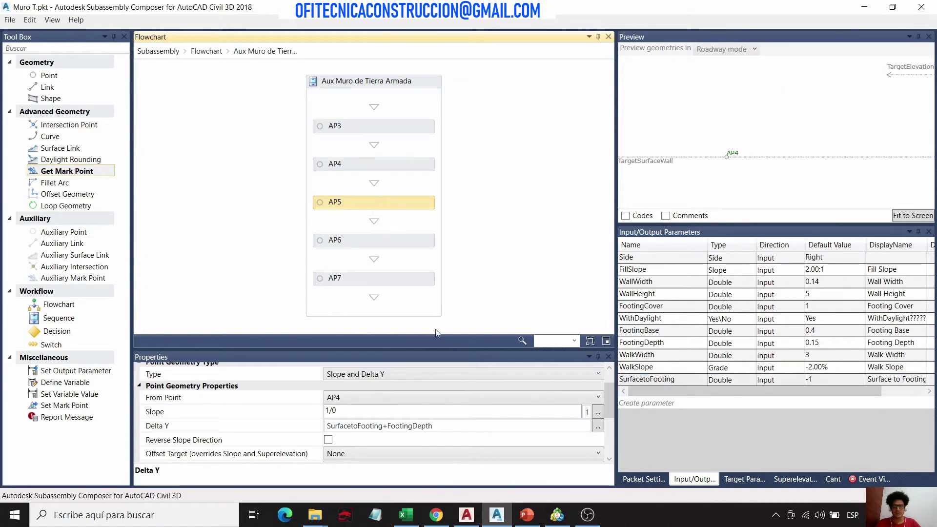
click(348, 410)
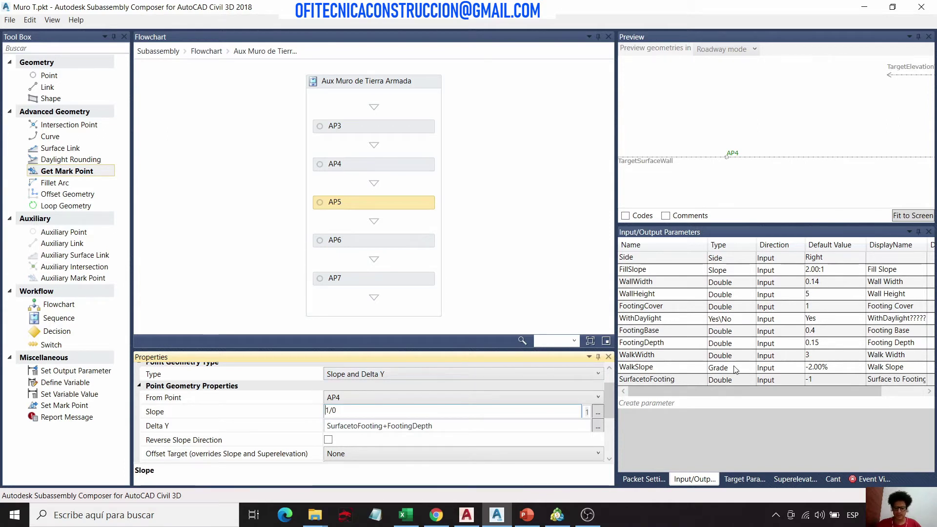
key(ctrl+v)
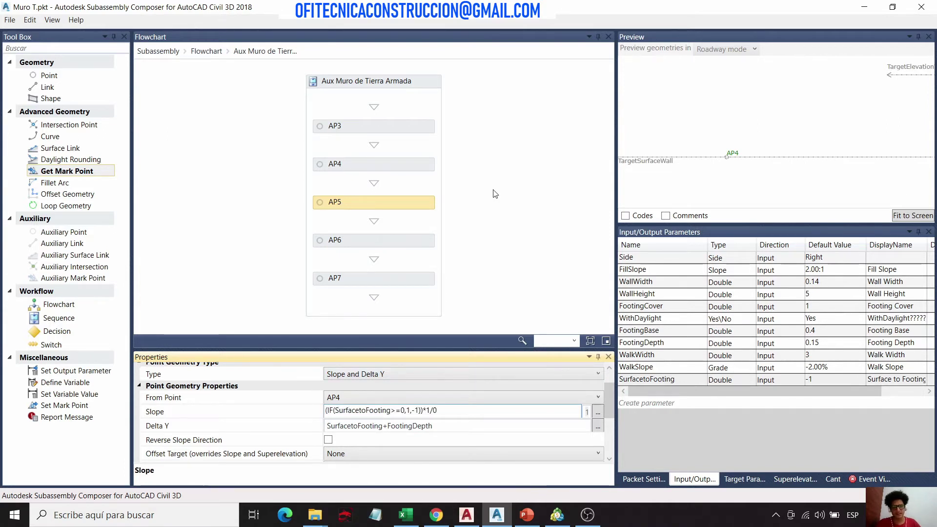
click(534, 245)
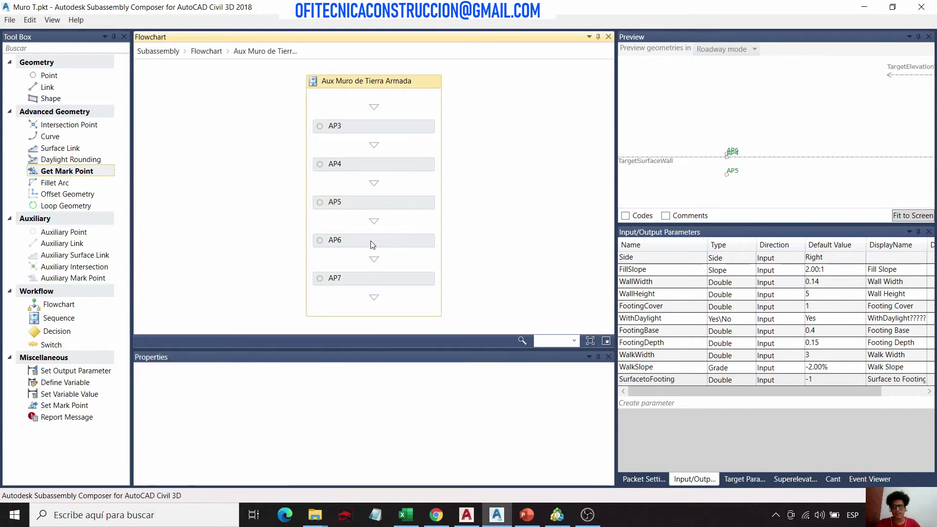
Step: Return SurfacetoFooting's default value to 1 and reselect AP5
click(819, 380)
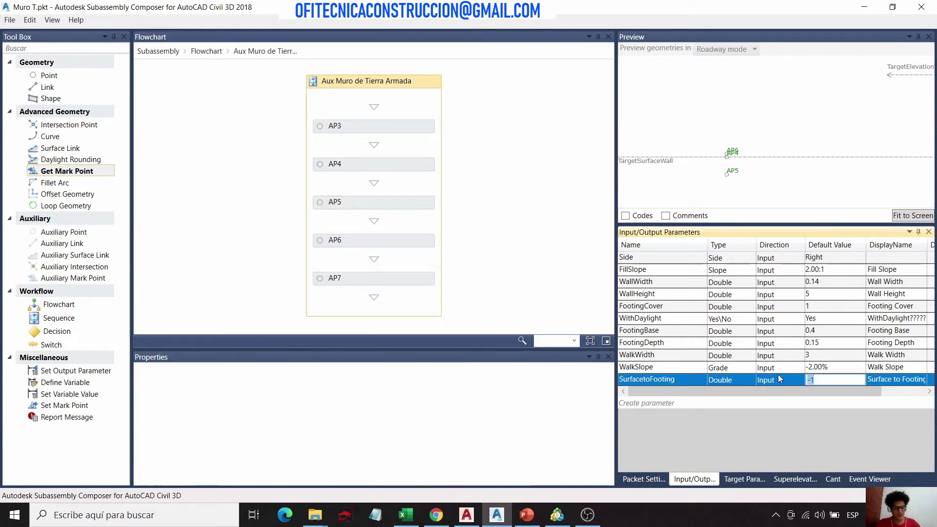
text(1)
key(Return)
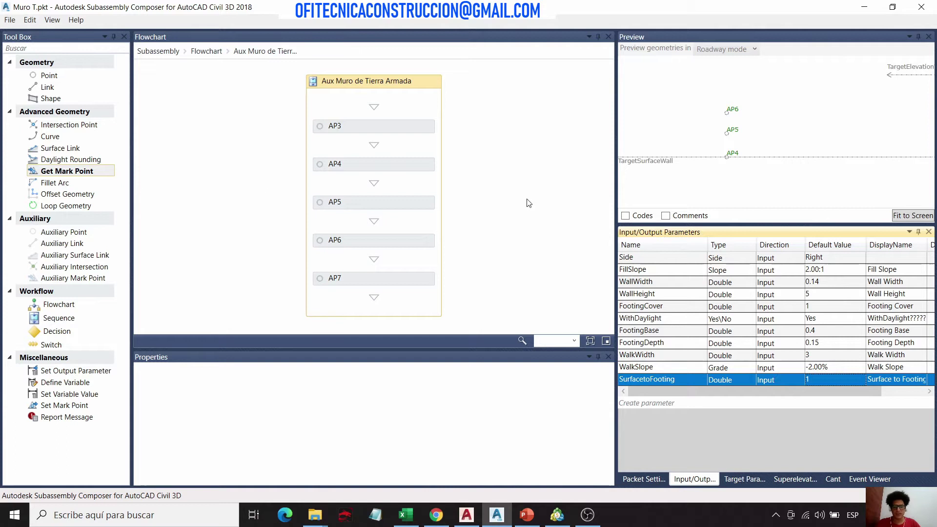
click(385, 205)
Step: Inspect AP5's (IF(SurfacetoFooting>=0,1,-1))*1/0 slope in the editor, highlighting SurfacetoFooting, and accept it unchanged
click(598, 412)
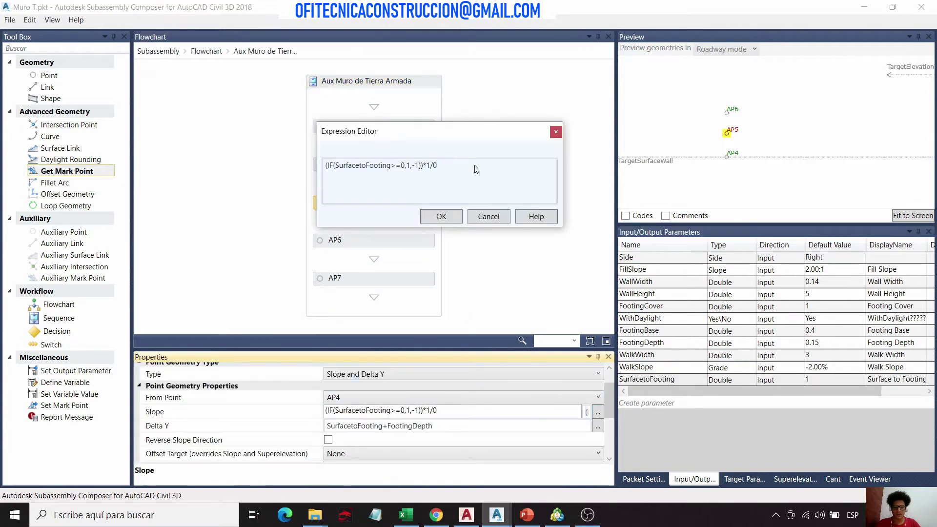
drag(442, 128, 317, 116)
click(217, 147)
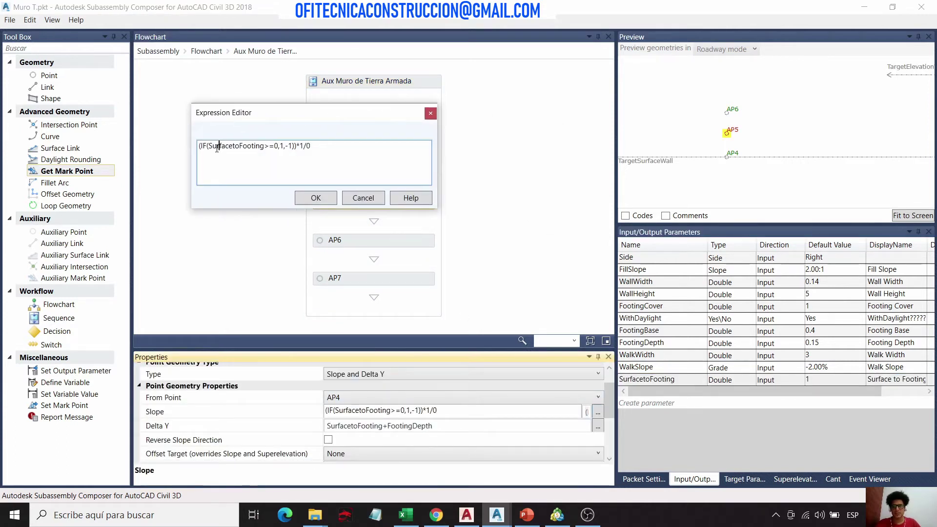
drag(210, 146, 262, 151)
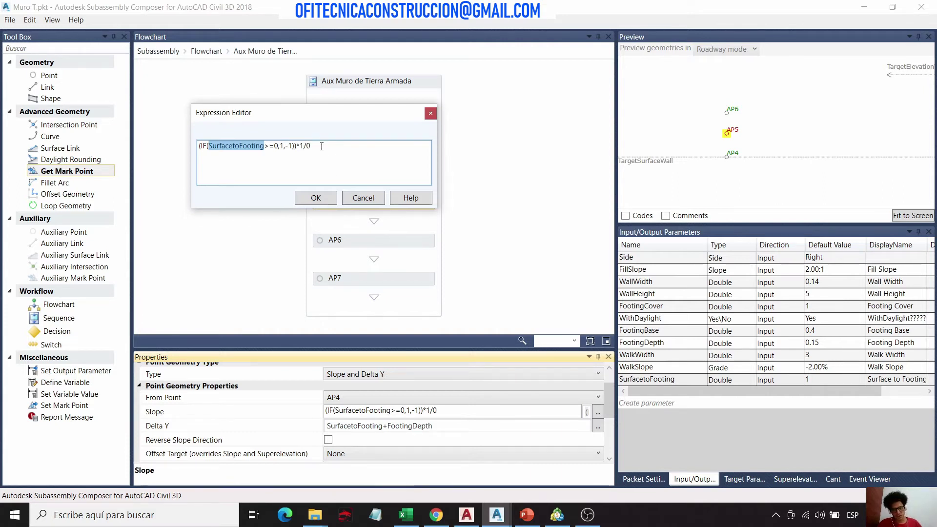
click(332, 201)
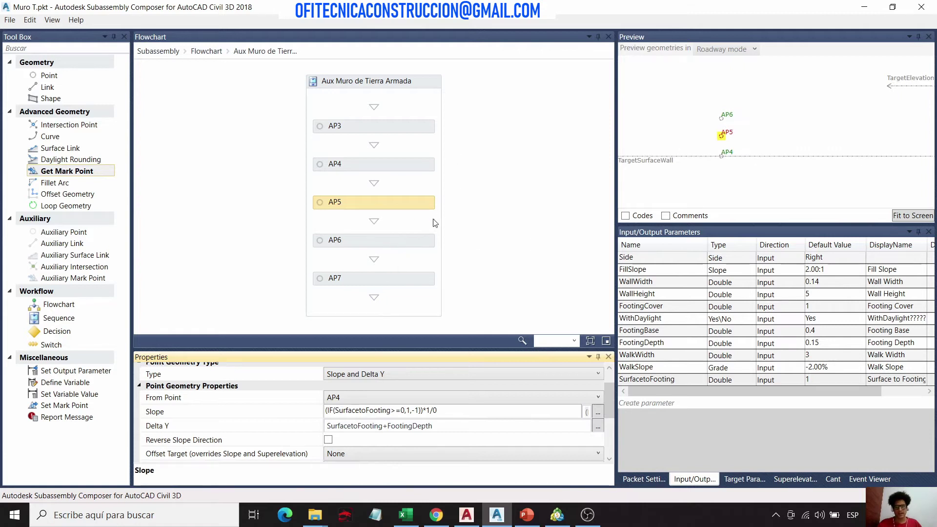
Step: Give AP6 a 1/0 slope from AP5 with Delta Y of FootingCover, then check AP7
click(398, 245)
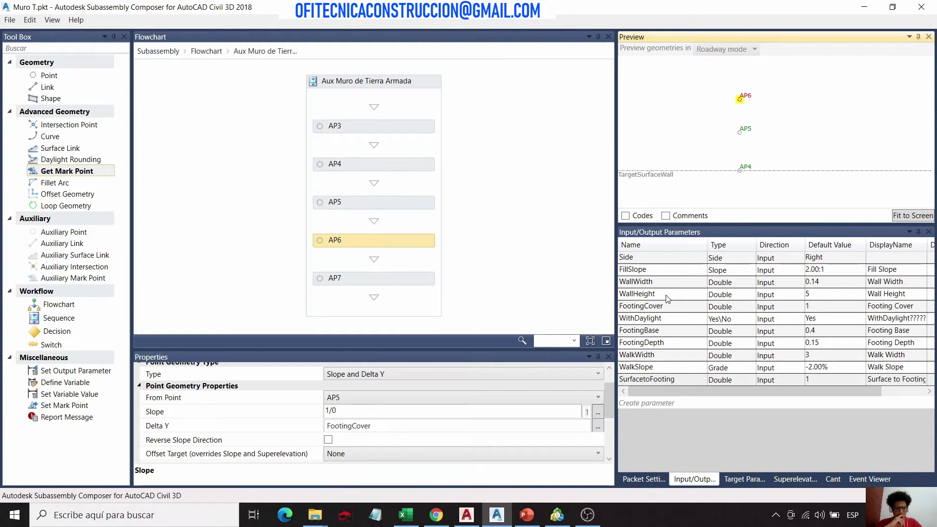
click(381, 426)
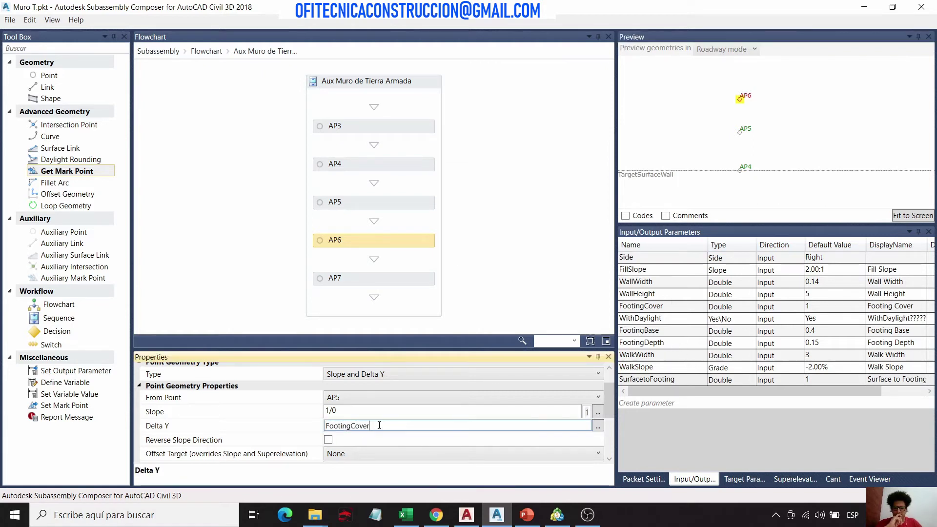
click(679, 306)
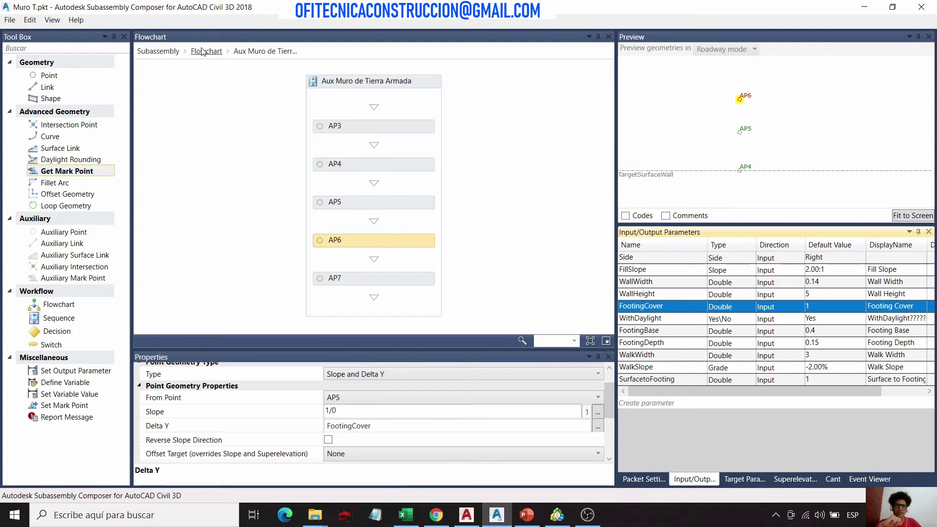
click(417, 279)
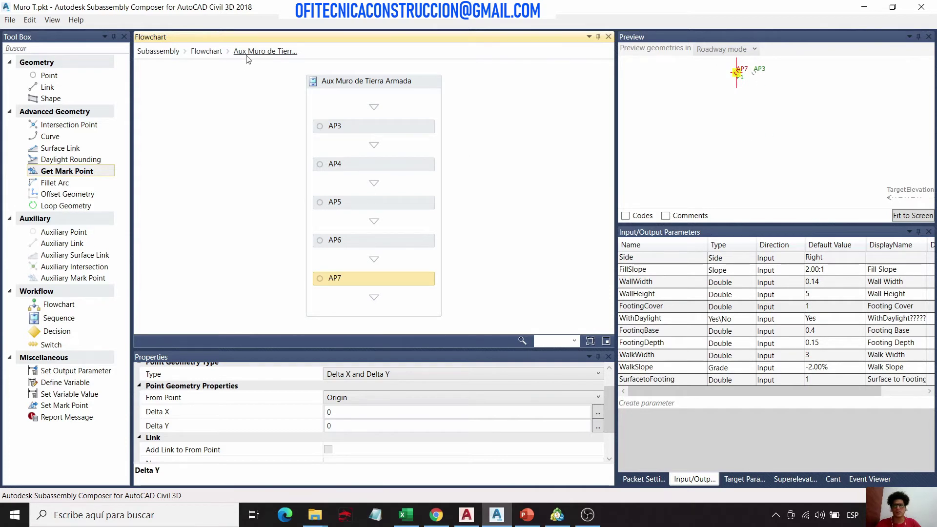
Step: Draw a connector from the Aux Muro de Tierra Armada sequence to the Decision in the main flowchart
click(206, 52)
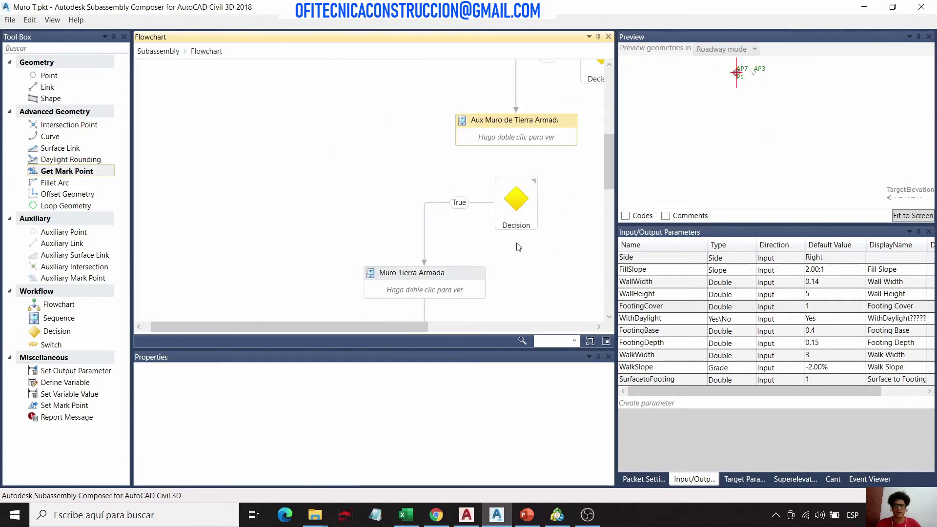
drag(356, 331, 478, 328)
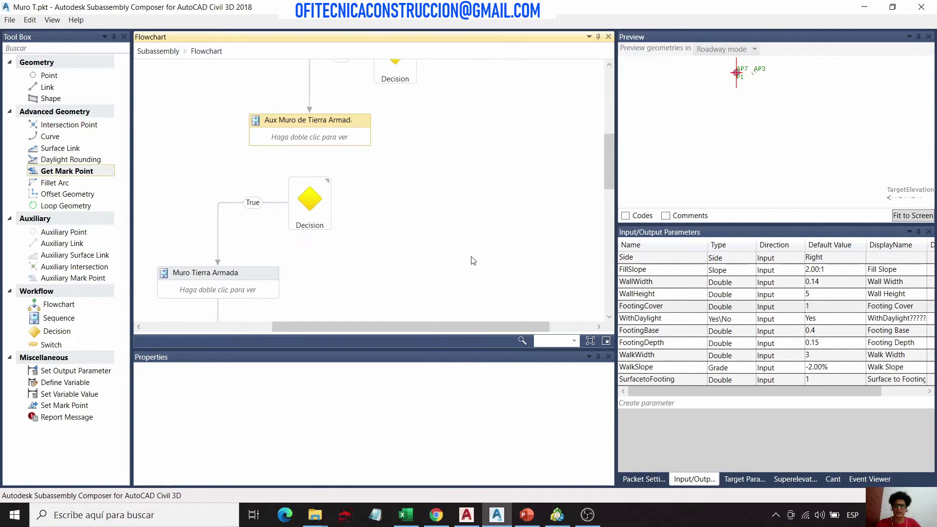
drag(313, 151, 312, 185)
scroll(781, 60, down, 5)
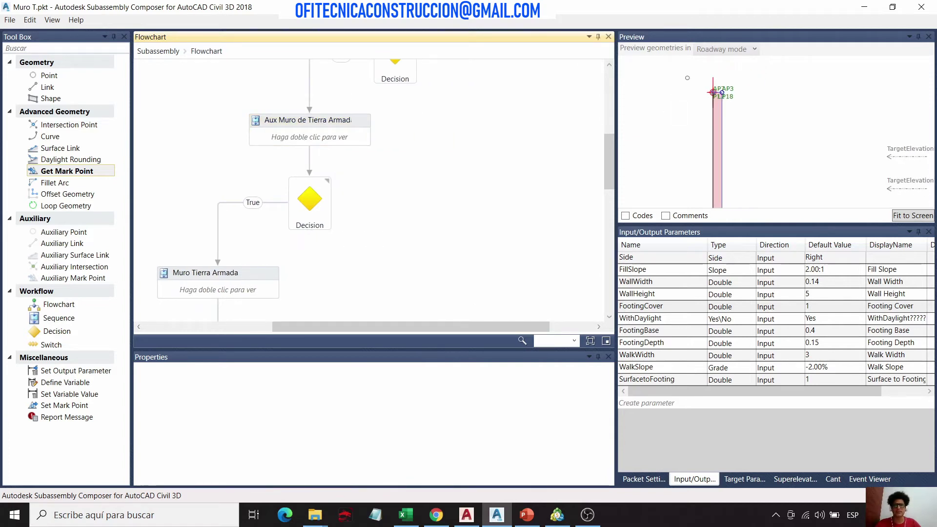
scroll(781, 60, up, 3)
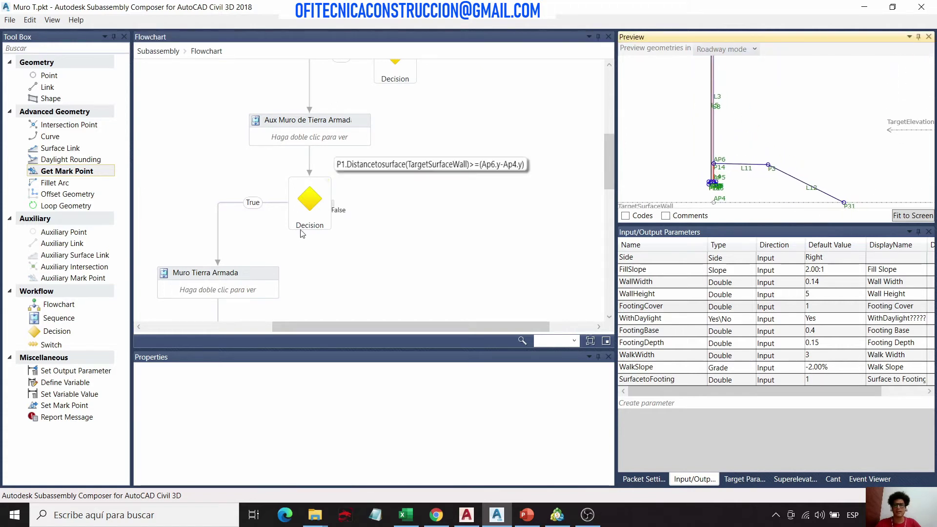
scroll(438, 136, down, 2)
scroll(314, 157, down, 1)
scroll(390, 170, up, 1)
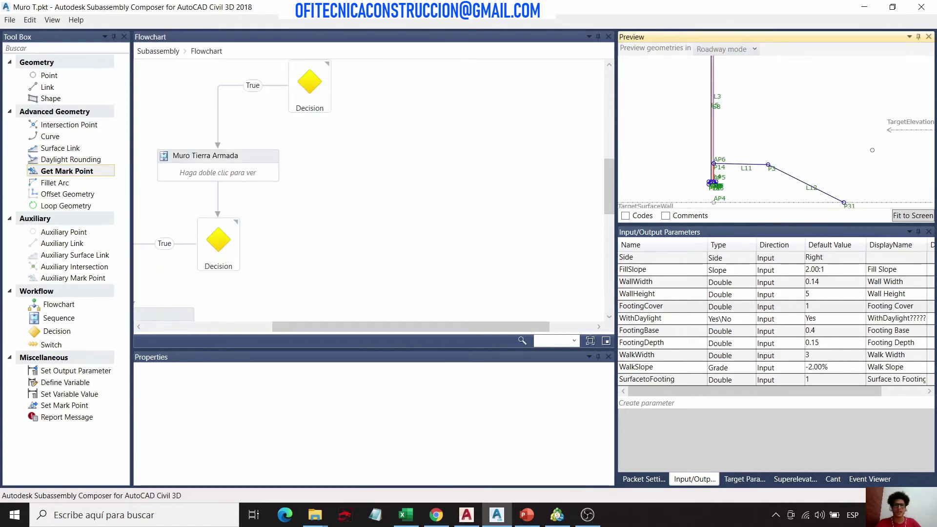
scroll(309, 127, up, 1)
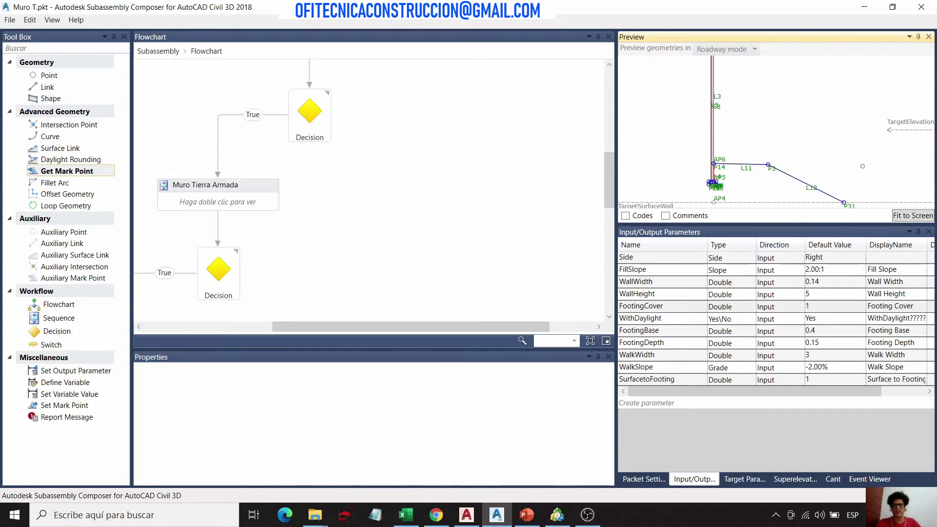
middle_drag(829, 122, 839, 150)
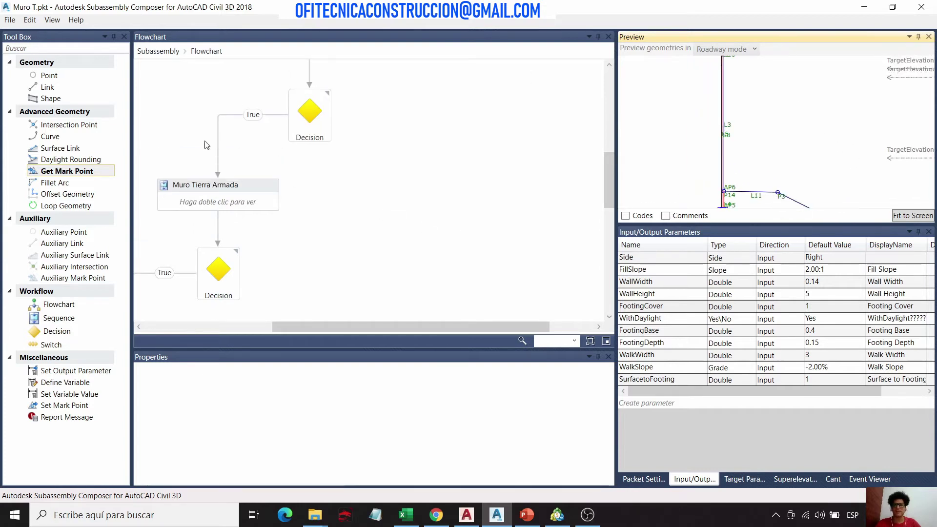
Step: Review the Decision condition P1.Distancetosurface(TargetSurfaceWall)>=(Ap6.y-Ap4.y) without changing it
click(323, 116)
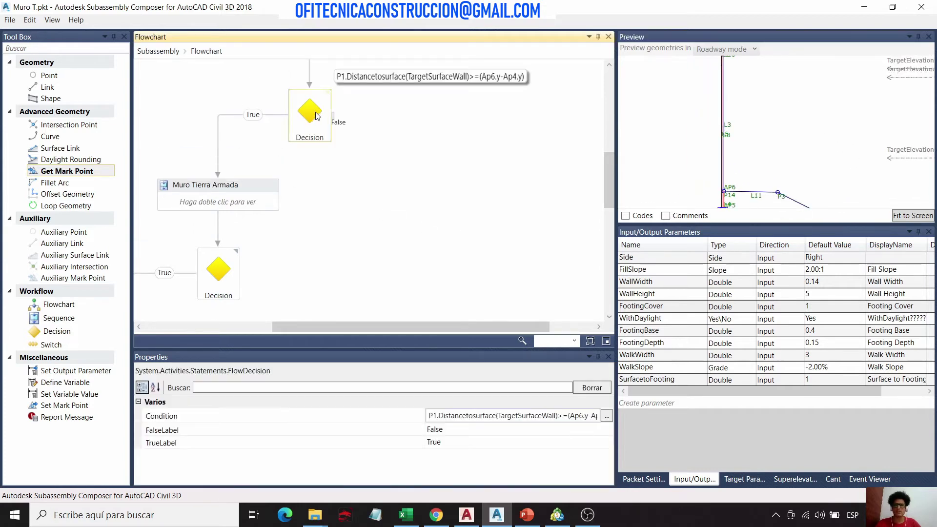
click(607, 416)
drag(454, 200, 252, 124)
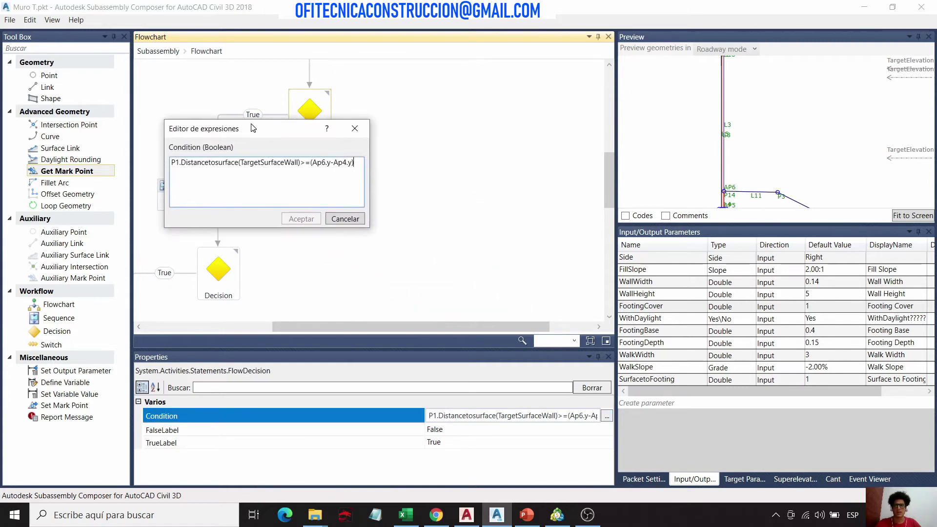
drag(367, 228, 541, 264)
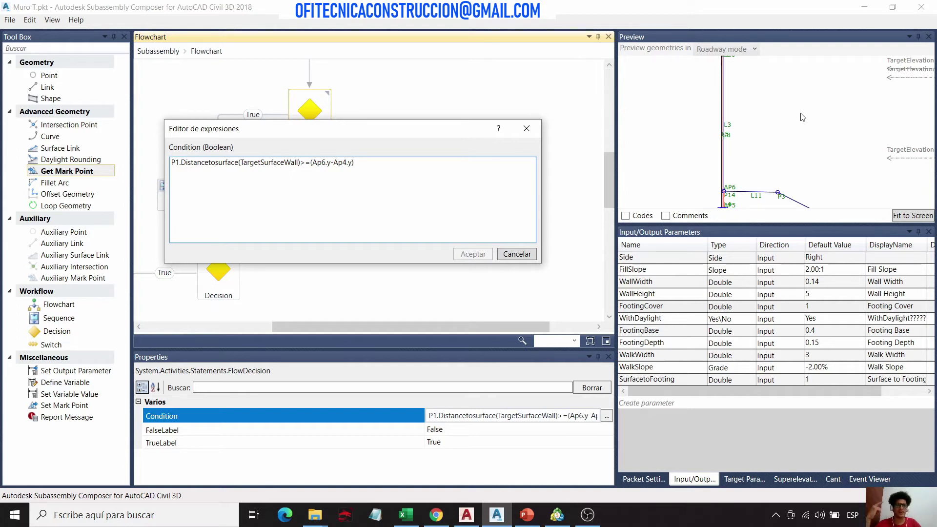
drag(442, 130, 437, 128)
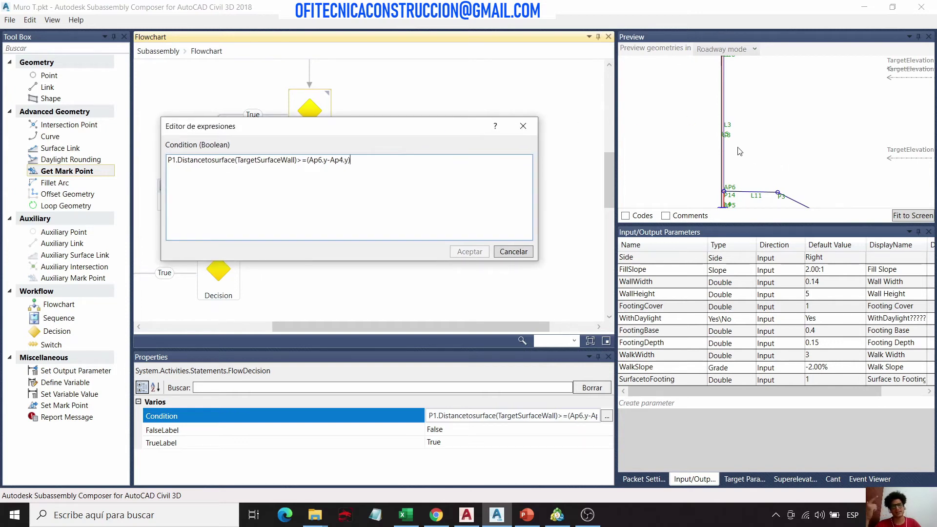
click(528, 128)
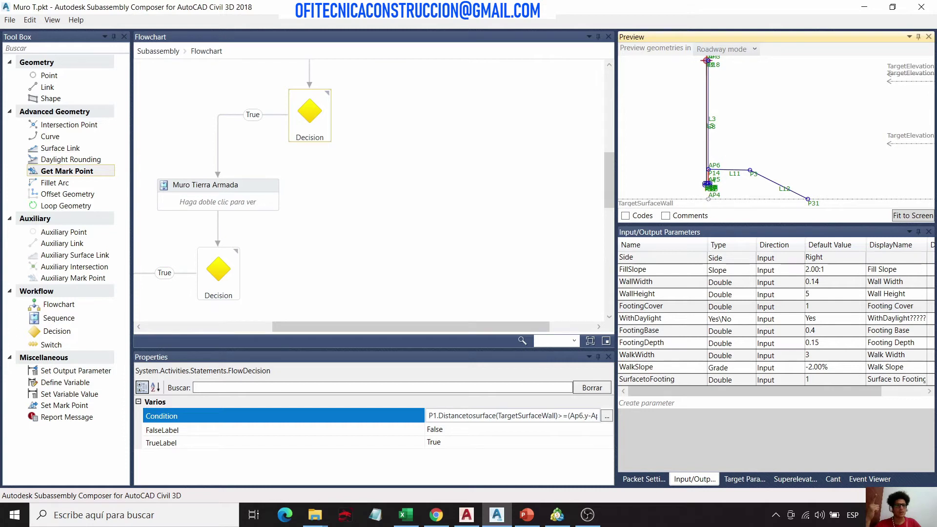
scroll(711, 180, up, 2)
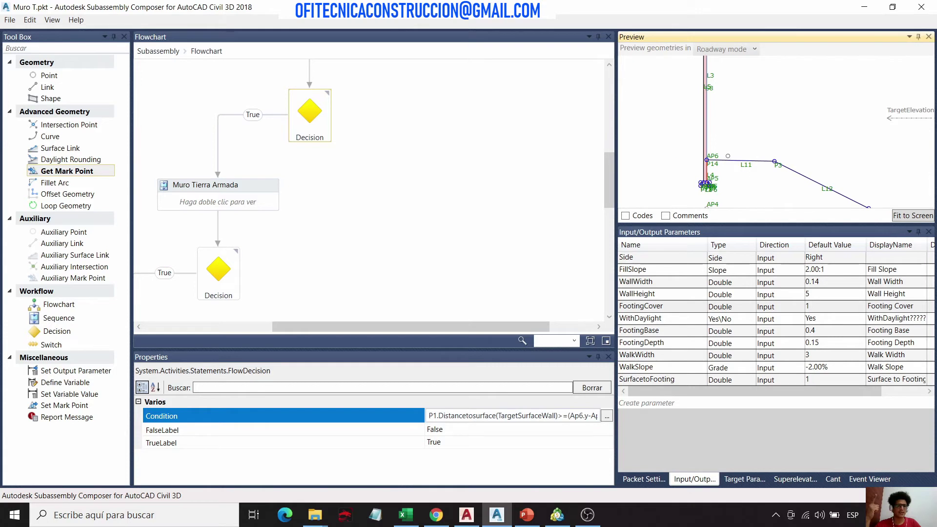
scroll(742, 102, down, 1)
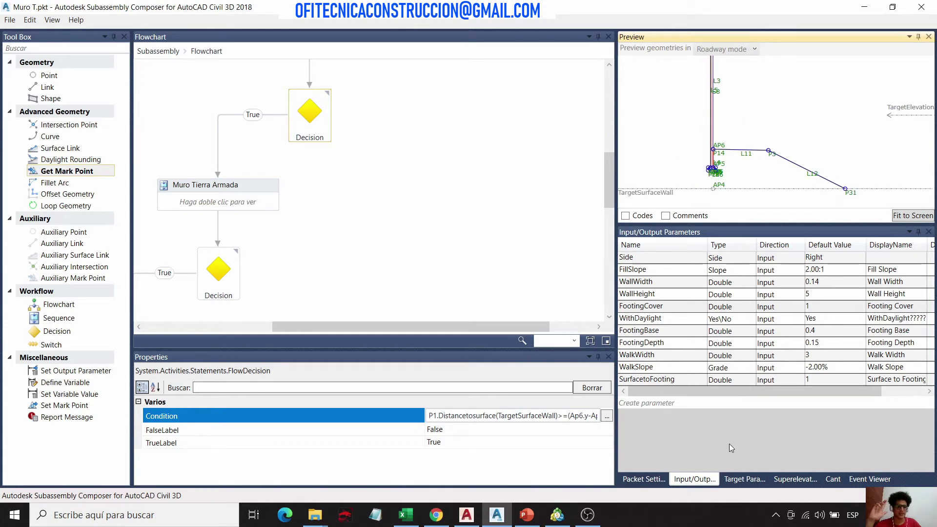
Step: Set TargetSurfaceWall's preview value to -3 in the Target Parameters list
click(745, 479)
double_click(784, 259)
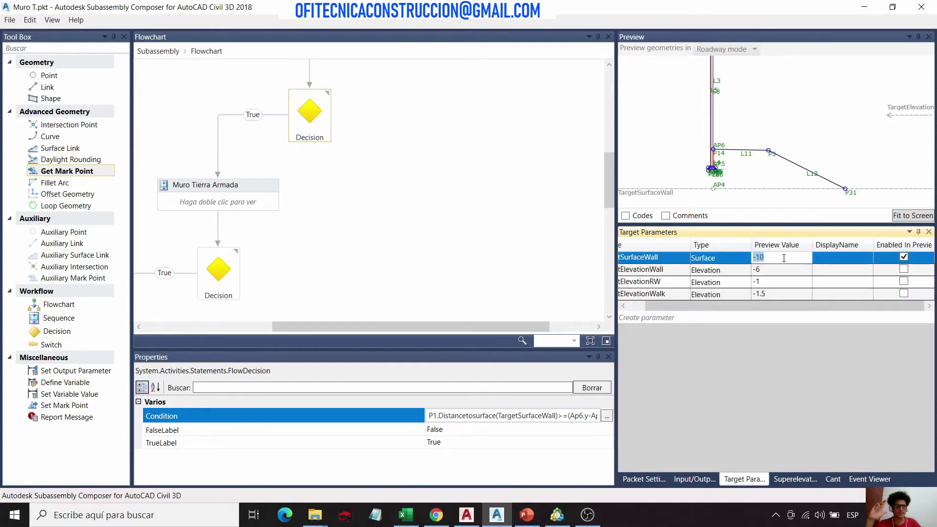
text(-3)
key(Return)
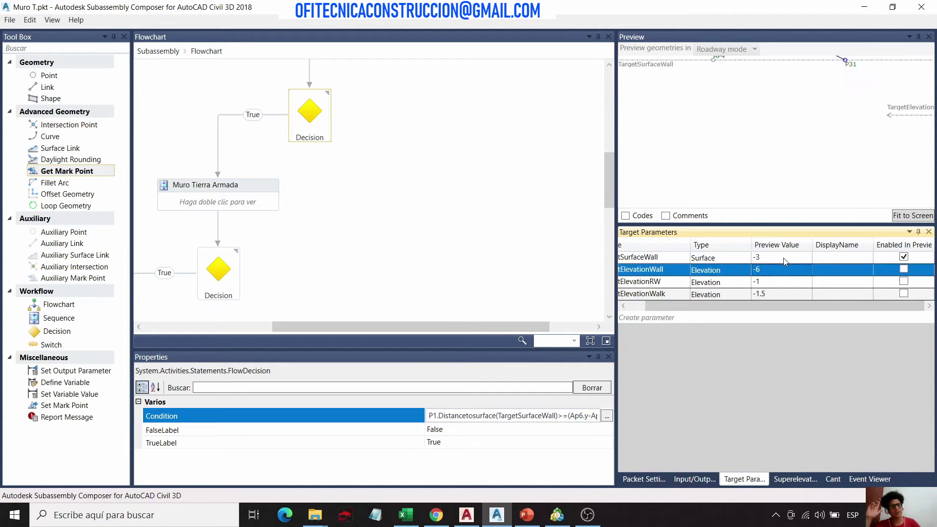
scroll(776, 131, up, 3)
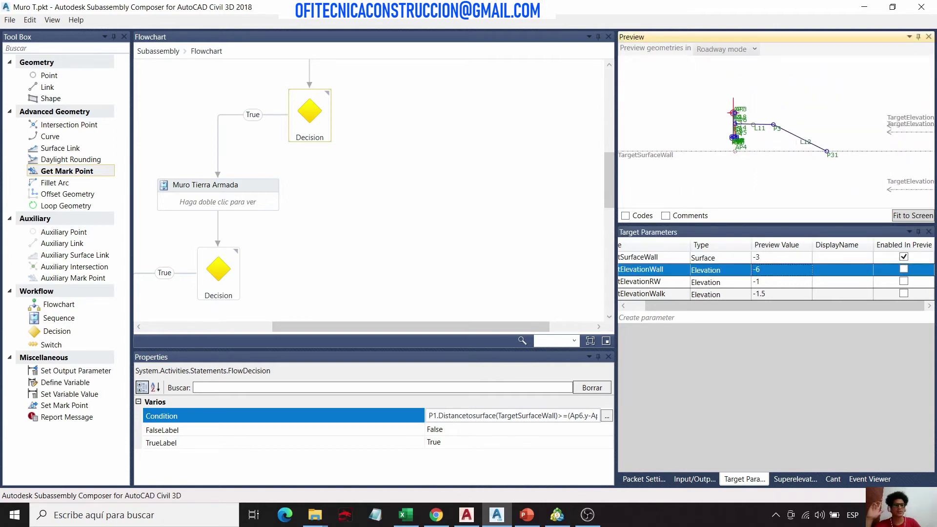
scroll(739, 116, up, 3)
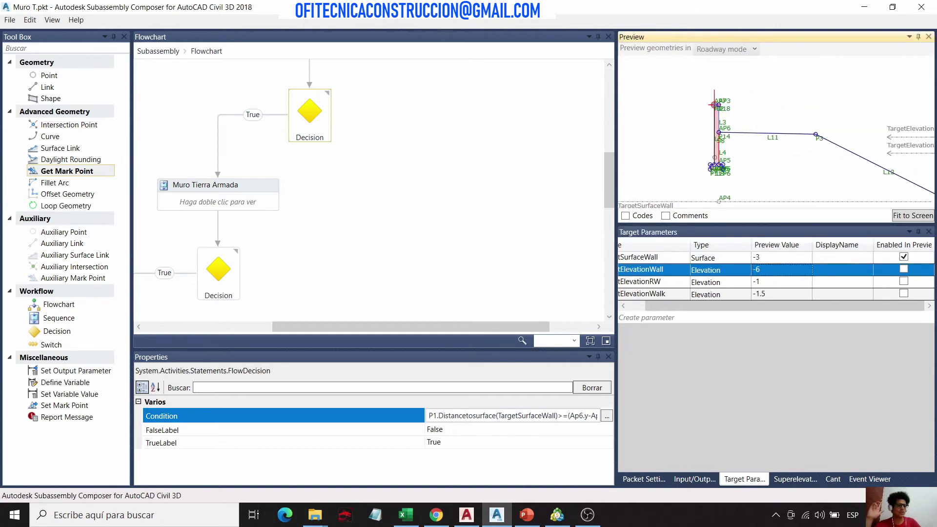
scroll(776, 132, down, 1)
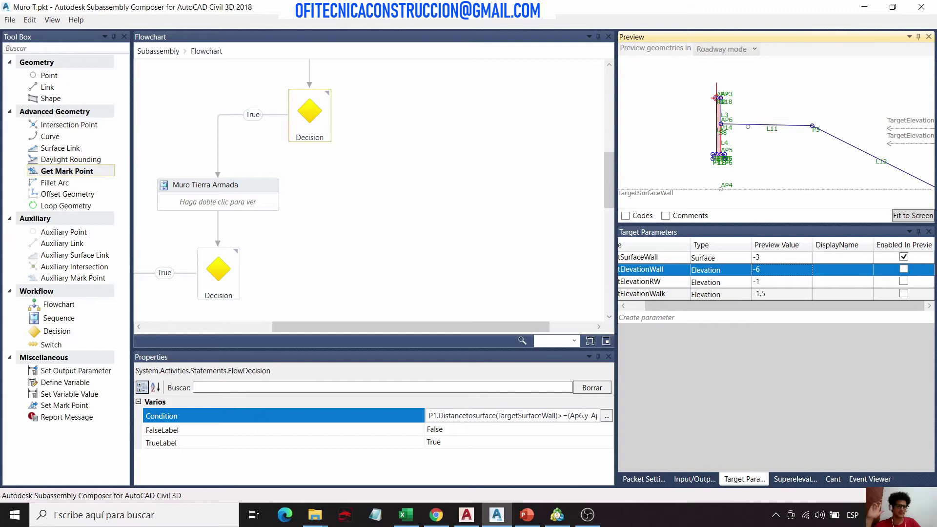
scroll(716, 96, up, 1)
Step: Try TargetSurfaceWall preview values of -2, then -2.5
click(776, 258)
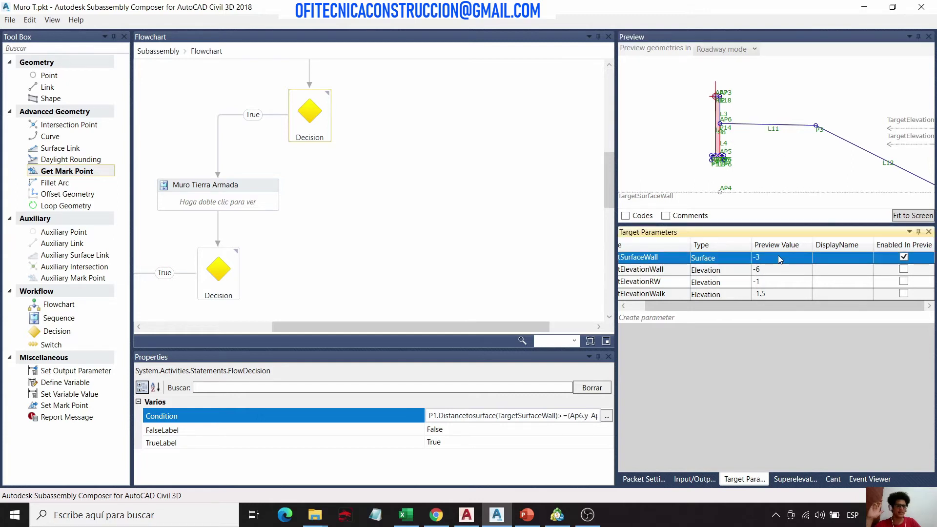
click(778, 258)
text(-2)
key(Return)
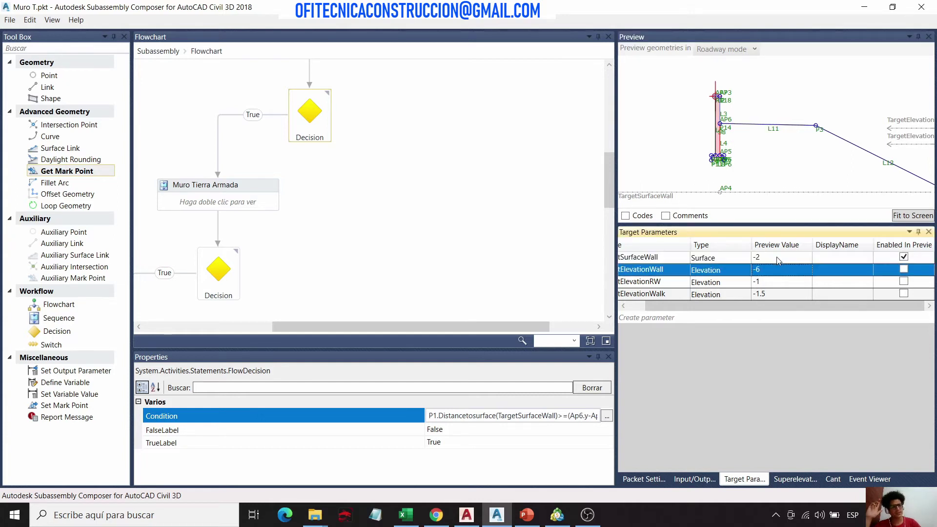
click(776, 258)
click(776, 257)
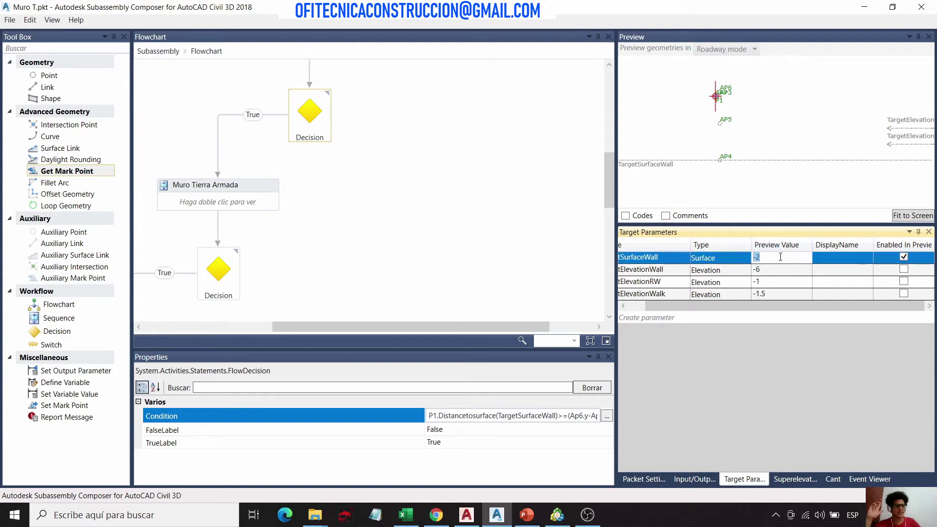
text(-2)
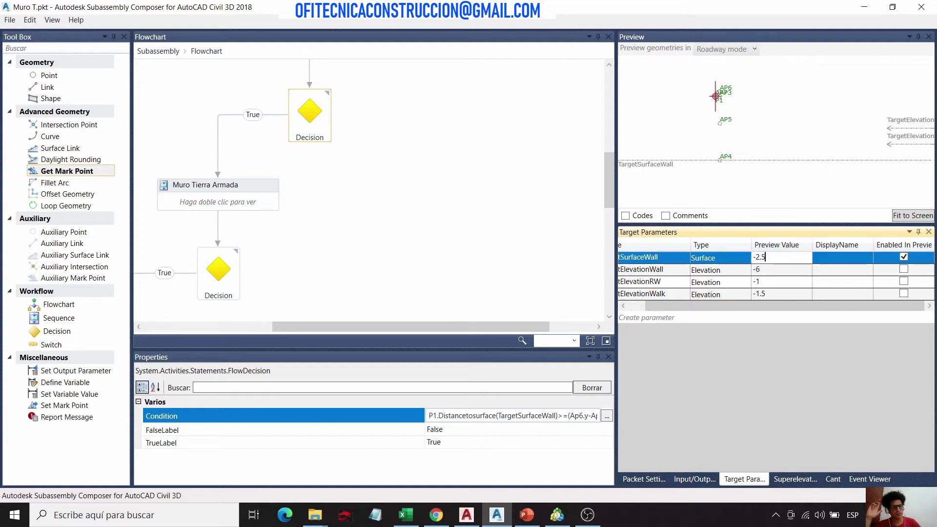
text(.5)
key(Return)
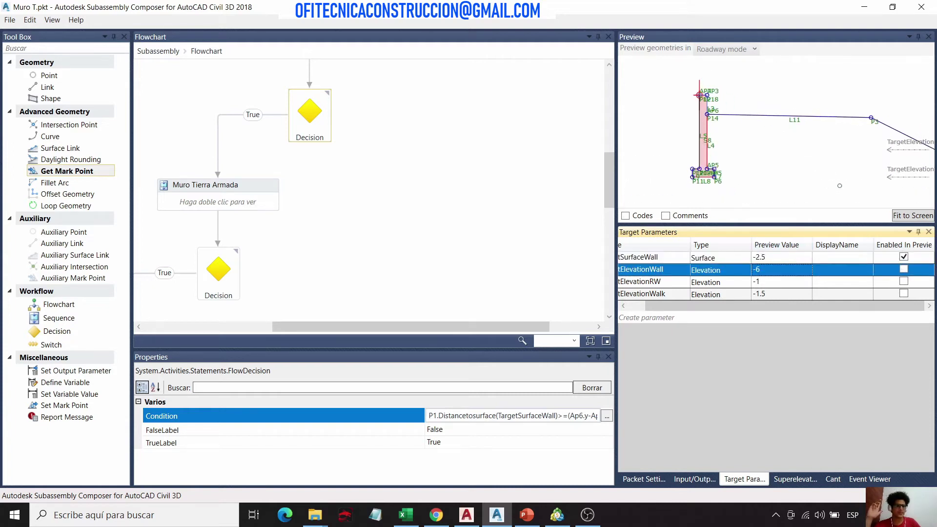
Step: Reopen the Decision's condition P1.Distancetosurface(TargetSurfaceWall)>=(Ap6.y-Ap4.y) in the Expression Editor
click(333, 113)
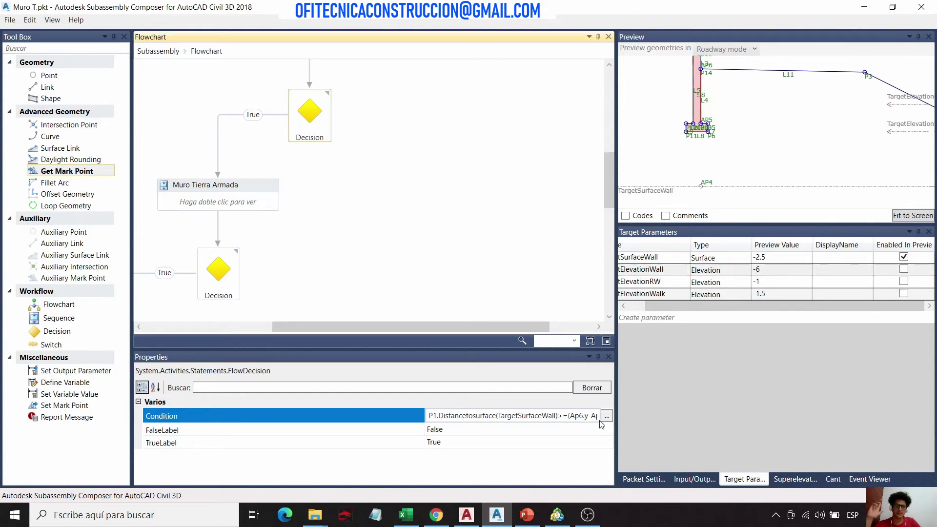
click(607, 416)
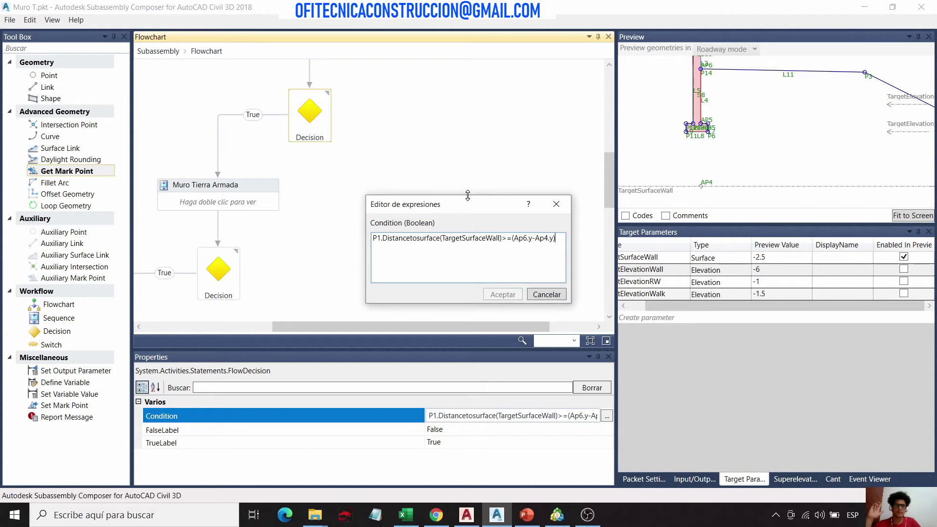
drag(461, 212, 443, 126)
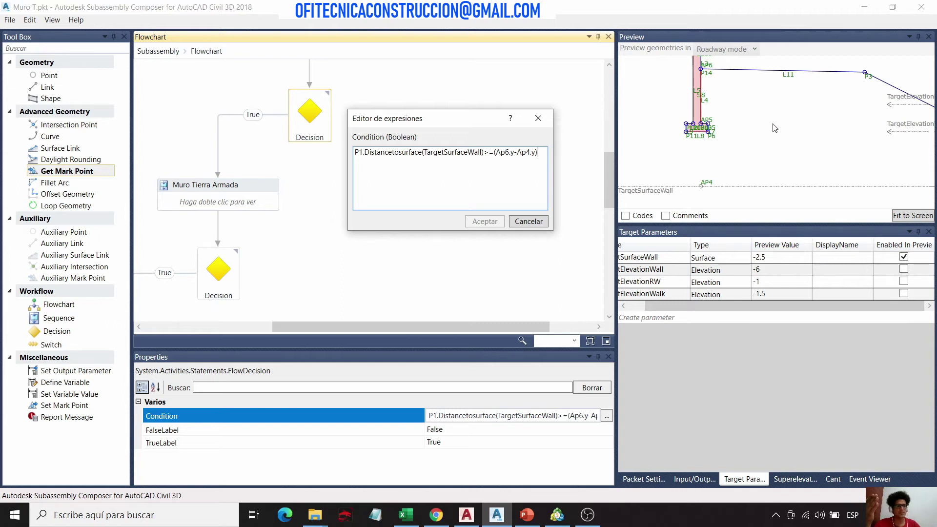
click(765, 258)
Step: Step TargetSurfaceWall's preview value to -2.4, then -2.2
click(538, 118)
click(780, 258)
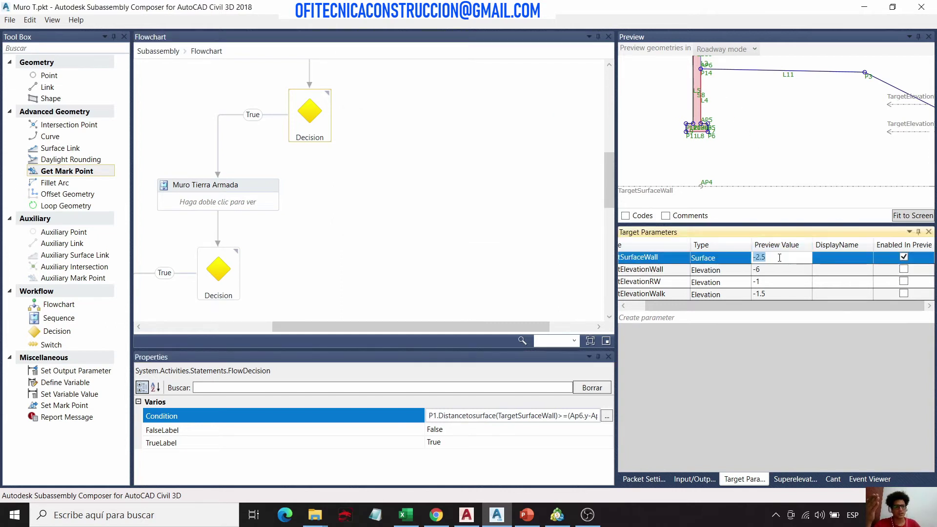
click(782, 257)
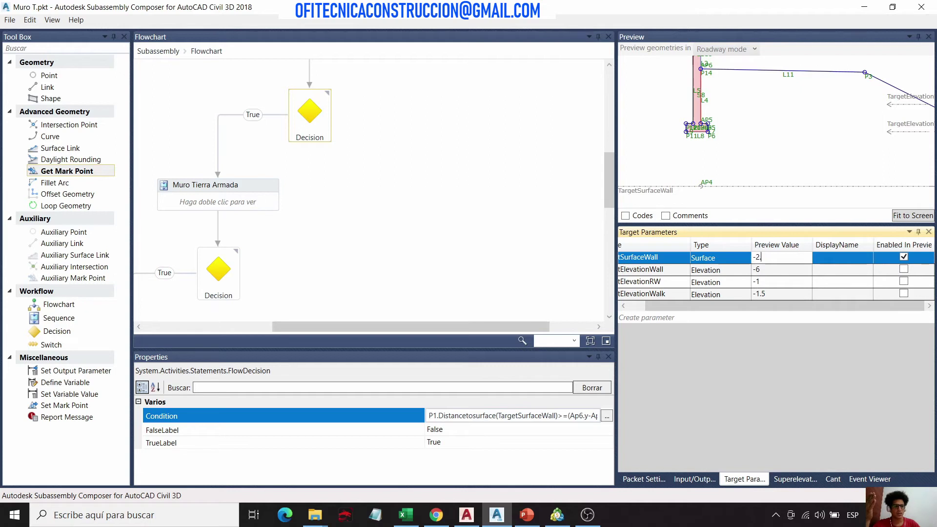
click(784, 268)
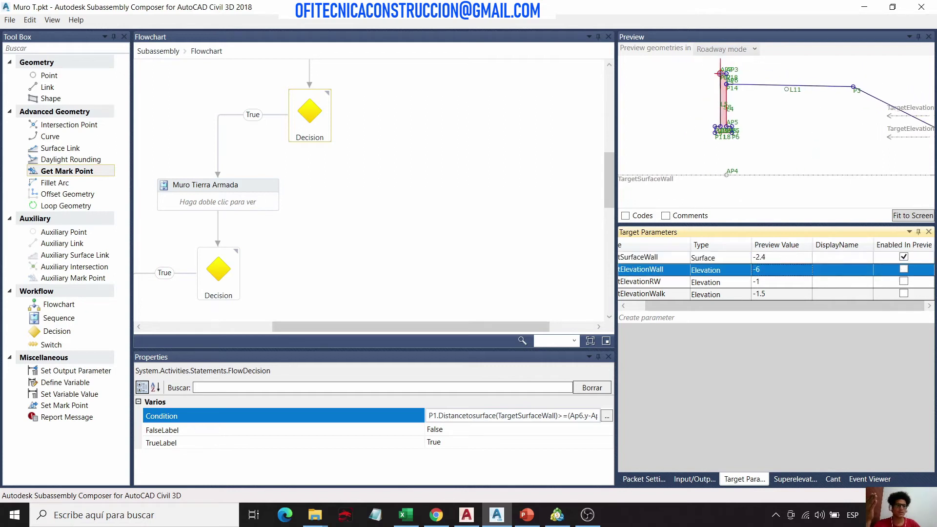
click(780, 258)
click(780, 259)
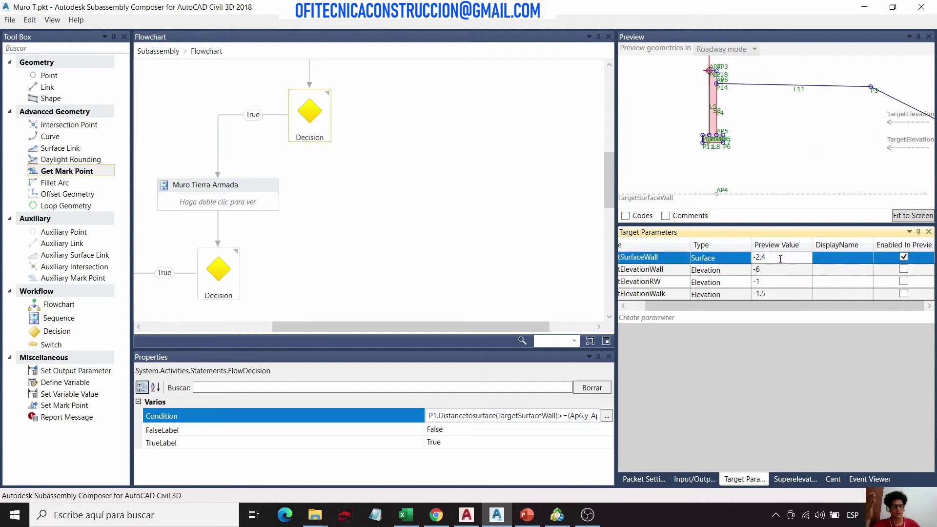
text(2)
key(Return)
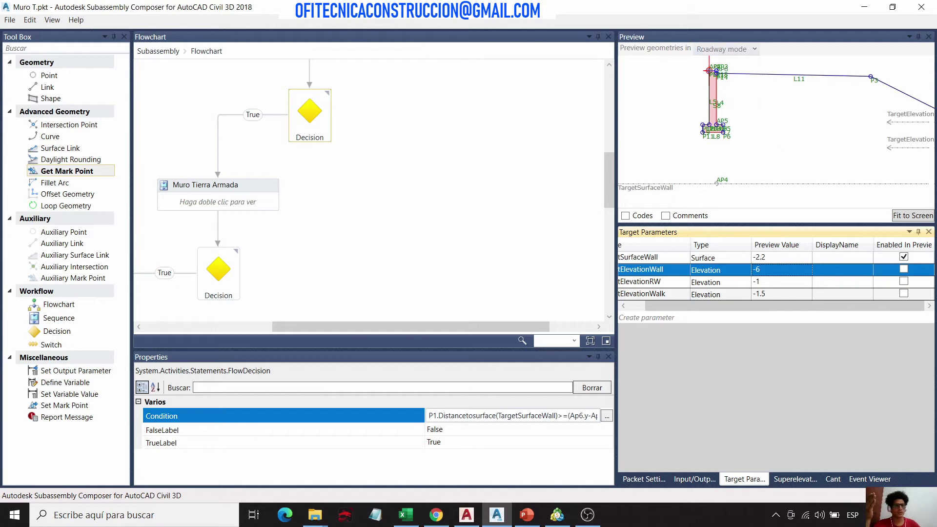
Step: Change TargetSurfaceWall's preview value to -2.1, then to -10
scroll(747, 96, up, 3)
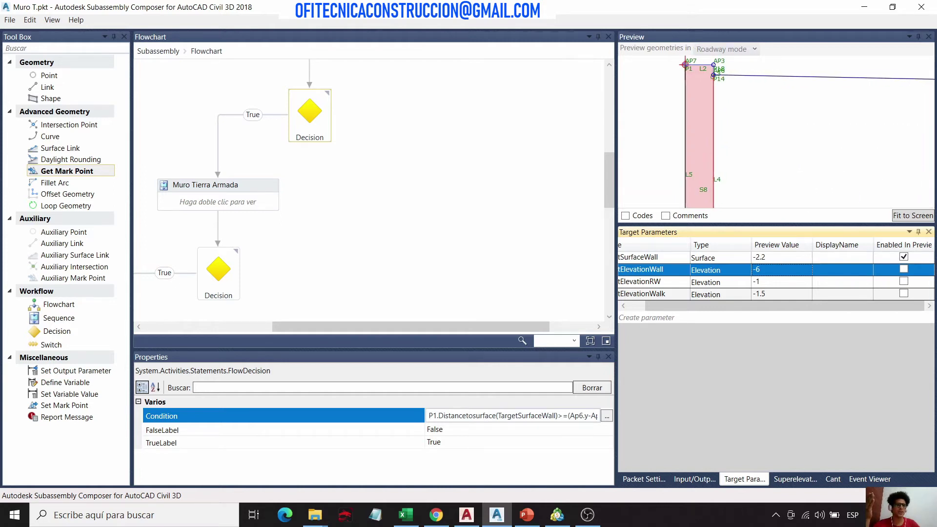
click(784, 257)
click(784, 258)
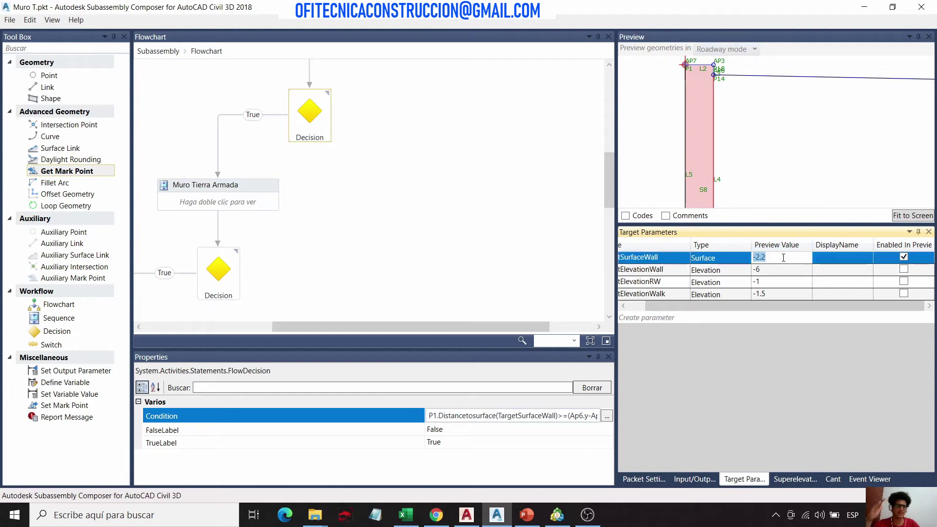
key(BackSpace)
key(BackSpace)
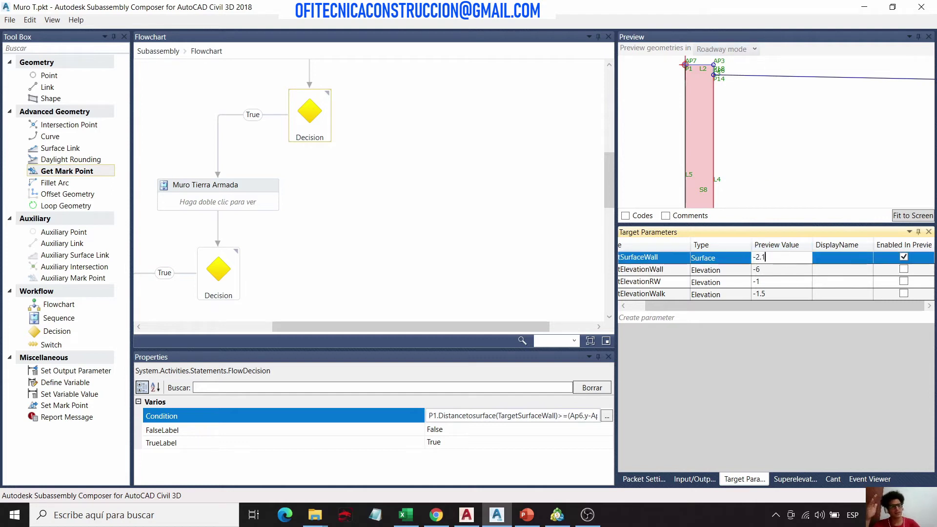
text(.1)
key(Return)
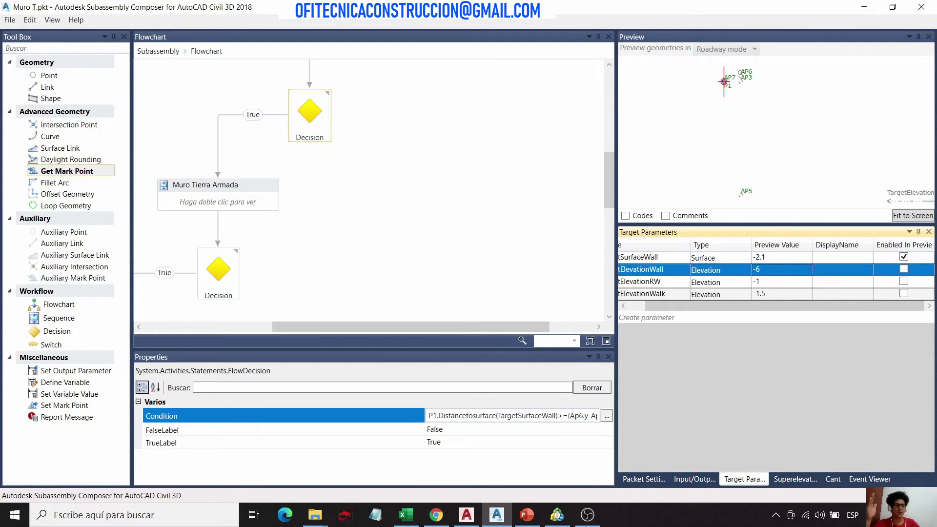
click(312, 102)
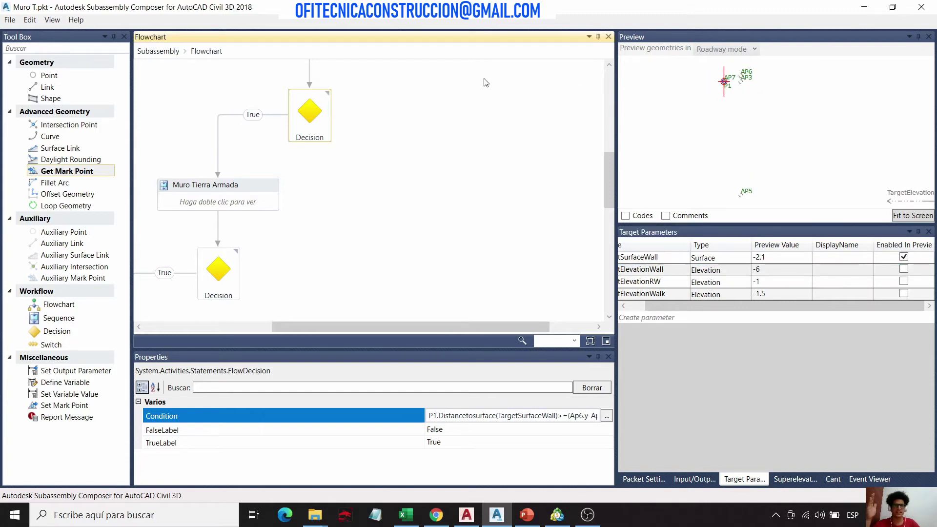
double_click(781, 257)
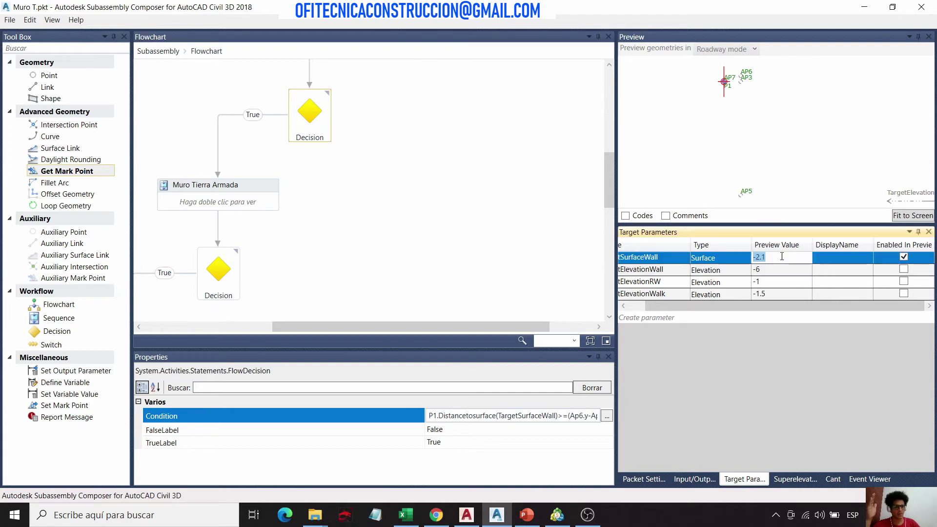
text(-1)
key(Return)
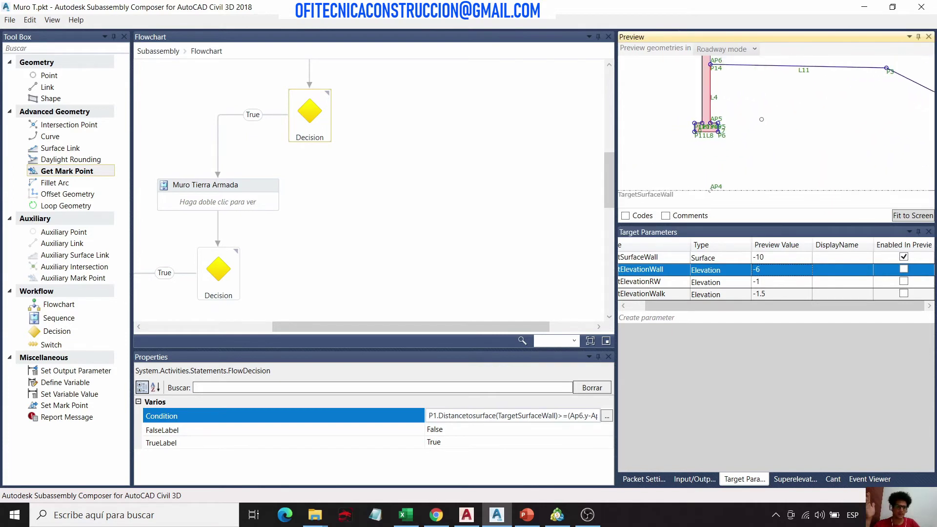
Step: Review the SurfacetoFooting and FootingDepth input parameters, then select the Muro Tierra Armada sequence
click(694, 478)
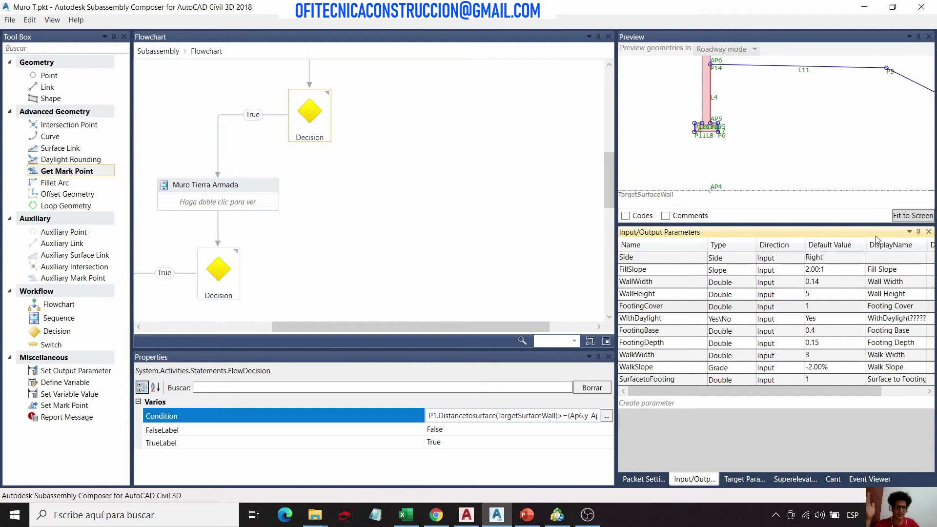
click(672, 381)
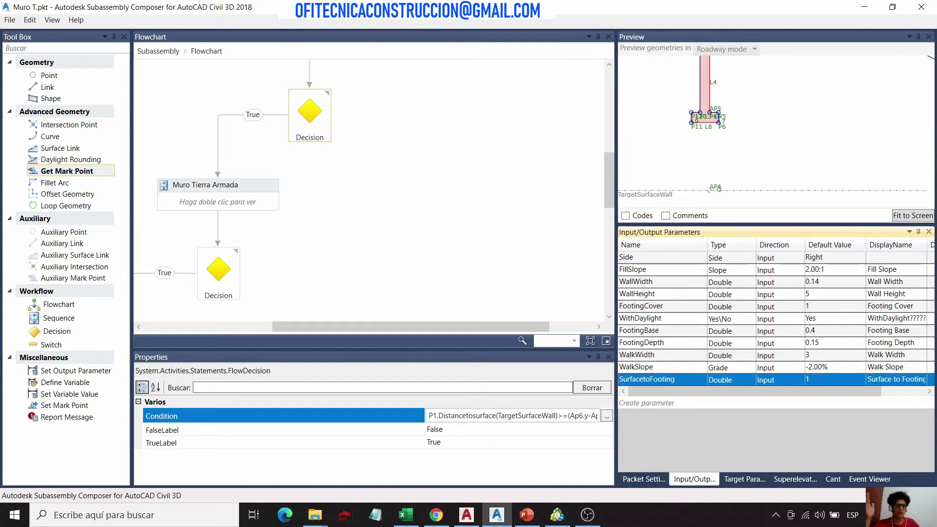
scroll(714, 127, up, 2)
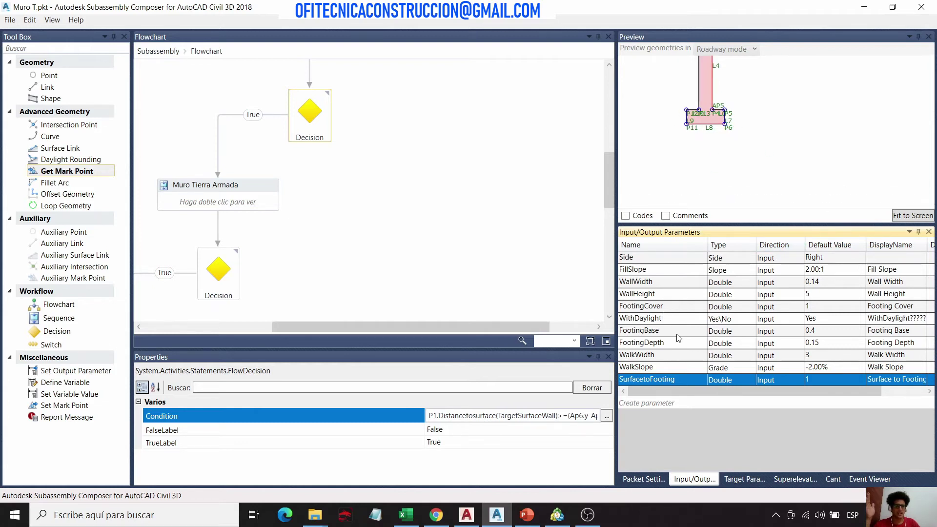
click(671, 343)
scroll(727, 117, up, 3)
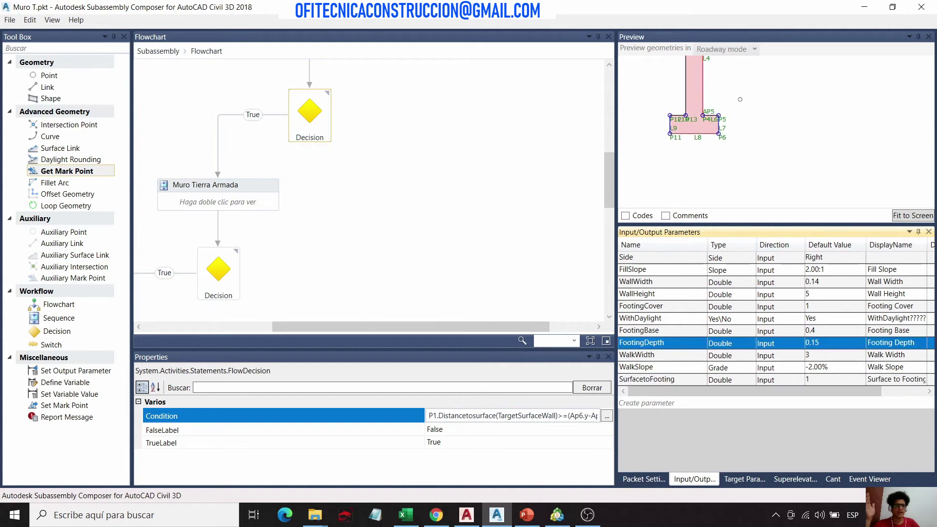
scroll(689, 118, down, 1)
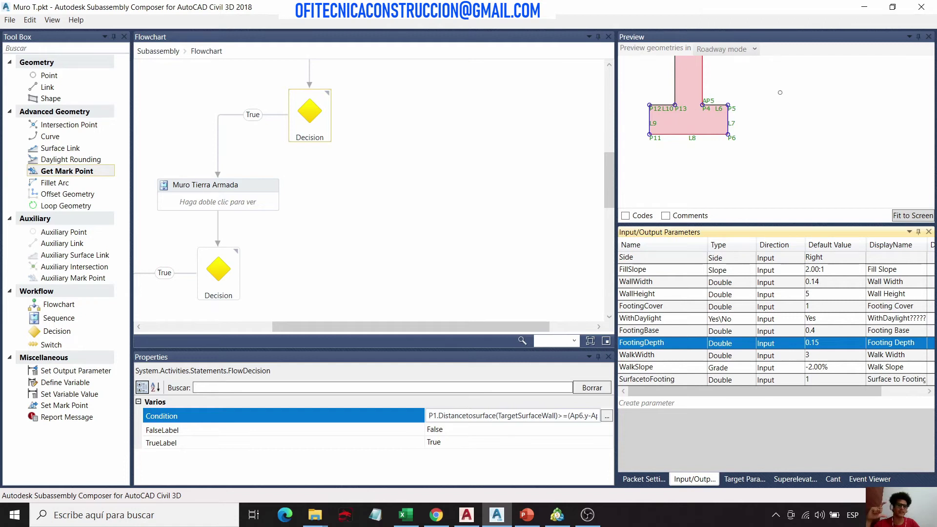
scroll(808, 126, down, 2)
scroll(773, 119, down, 3)
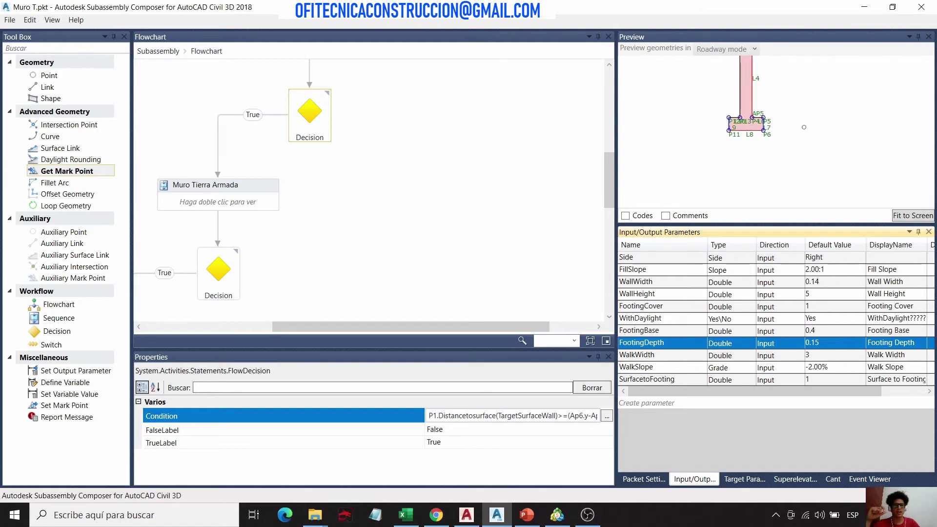
scroll(377, 173, down, 2)
scroll(404, 176, up, 2)
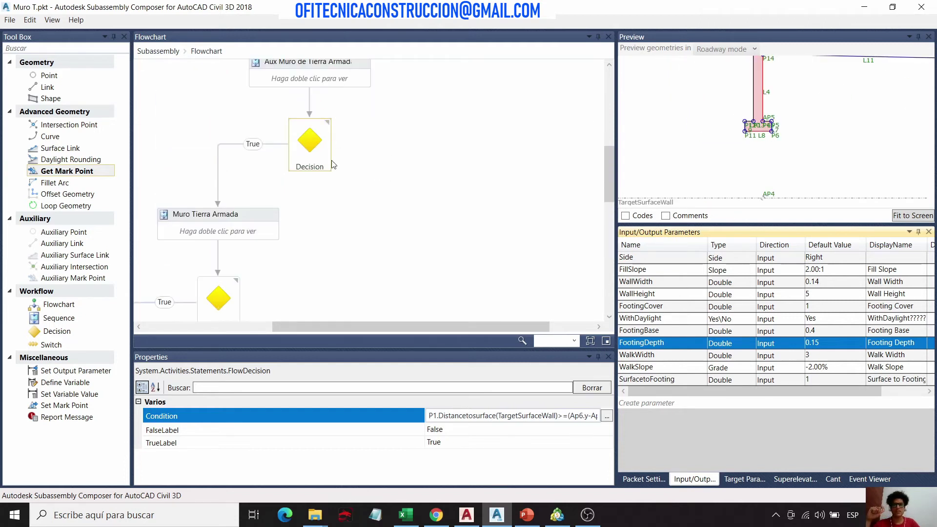
click(311, 152)
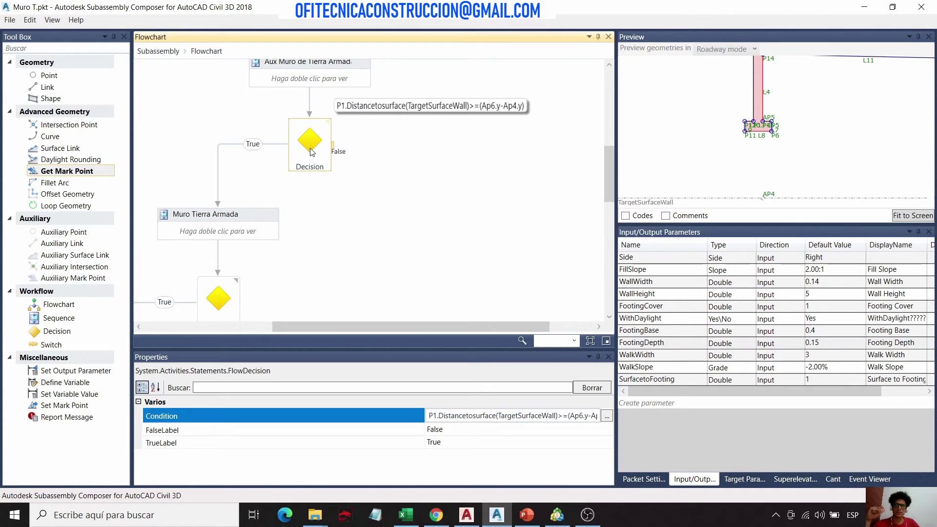
click(239, 223)
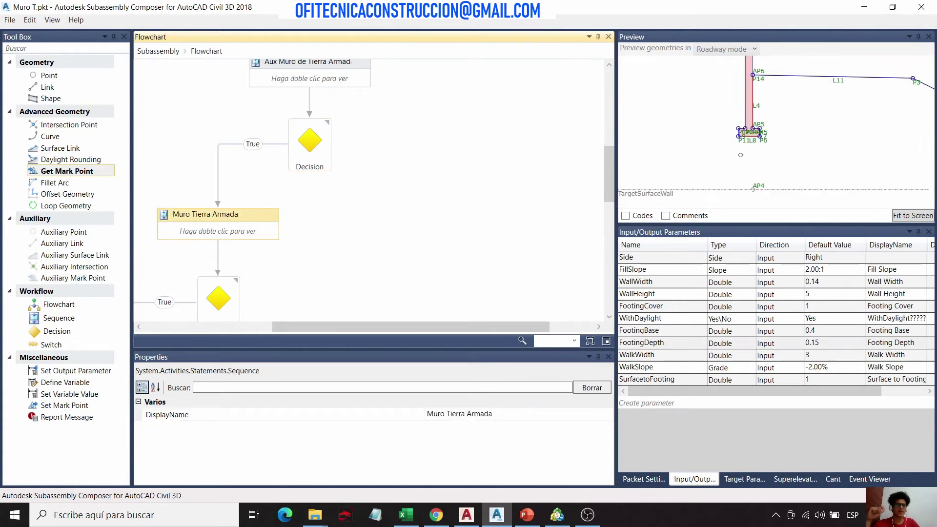
double_click(253, 228)
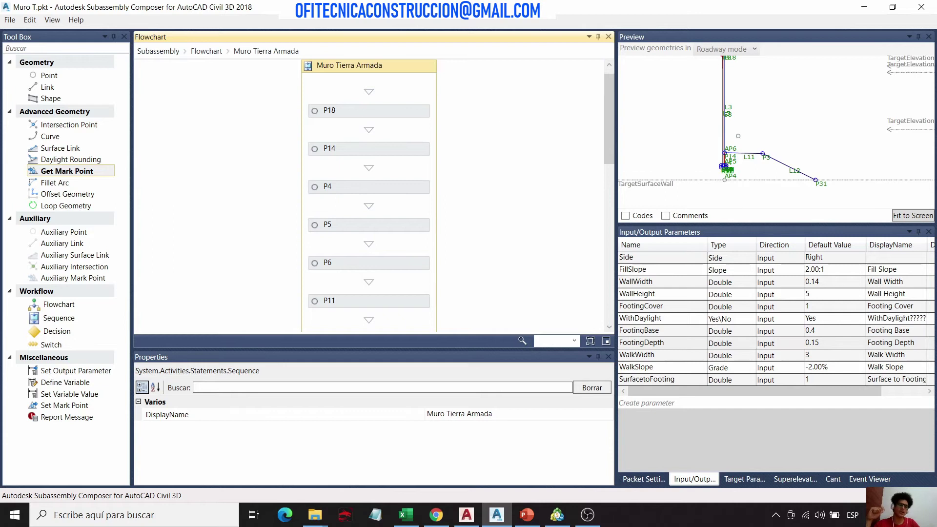
click(727, 65)
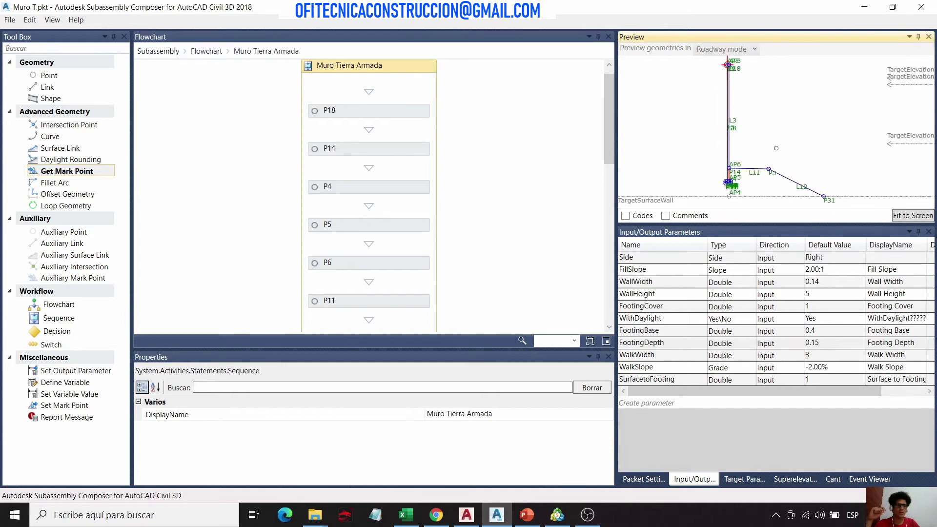
click(395, 112)
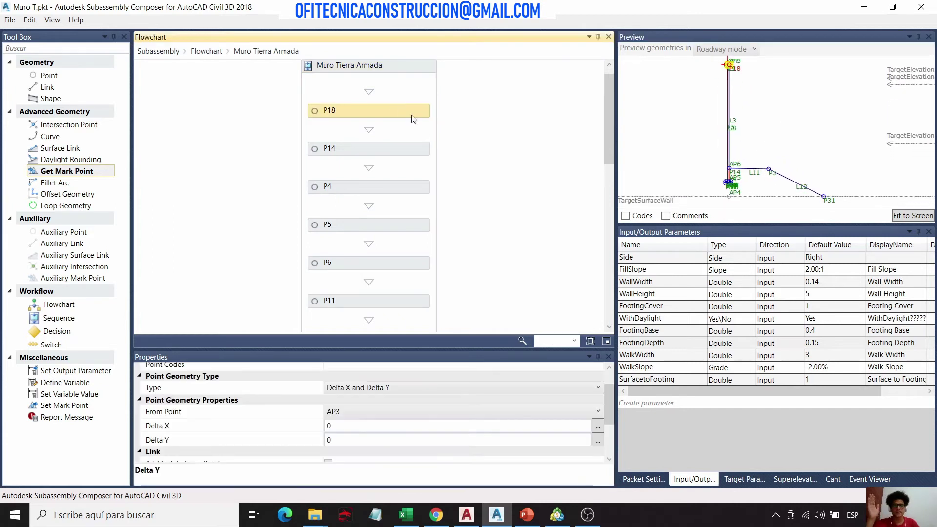
click(376, 148)
scroll(350, 396, up, 2)
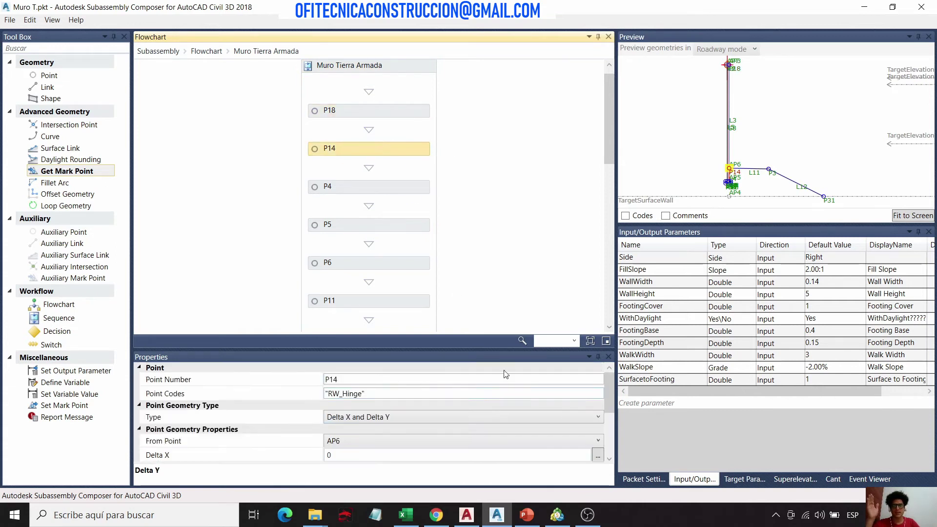
scroll(358, 411, down, 2)
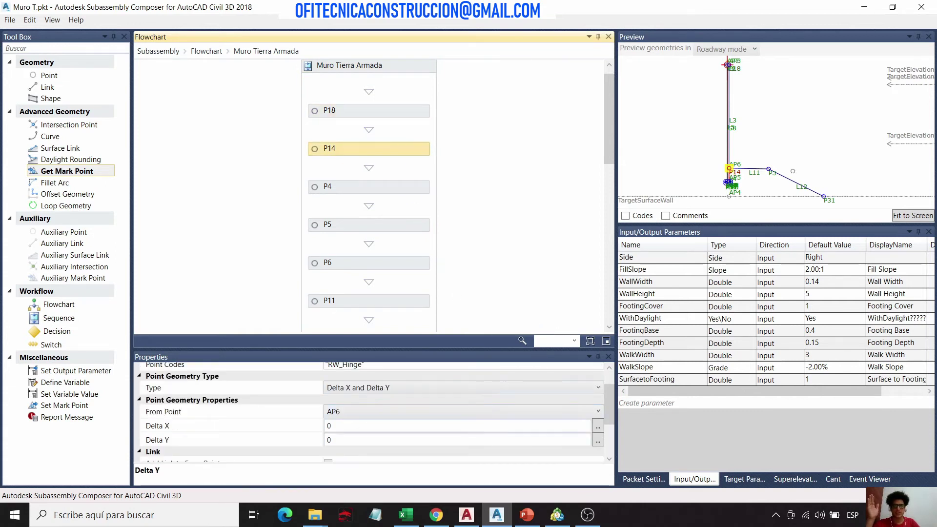
click(405, 111)
scroll(379, 402, up, 2)
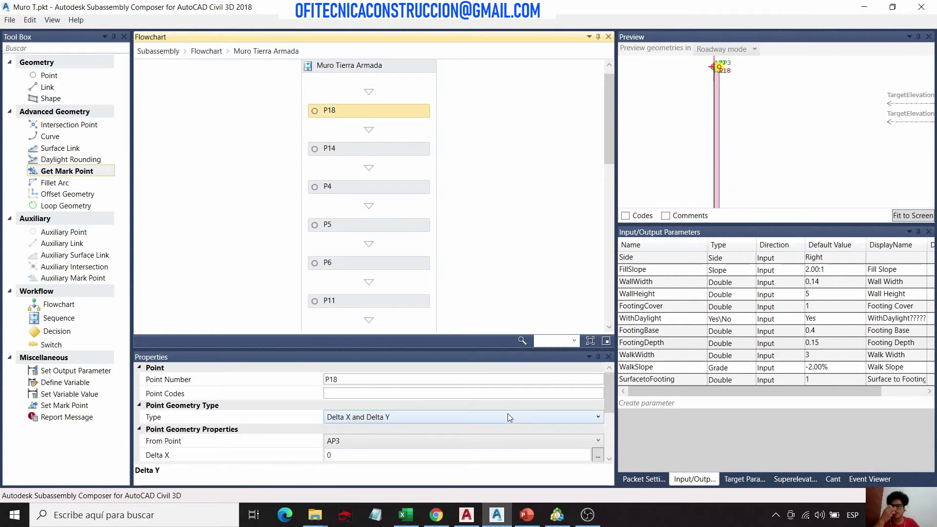
click(776, 127)
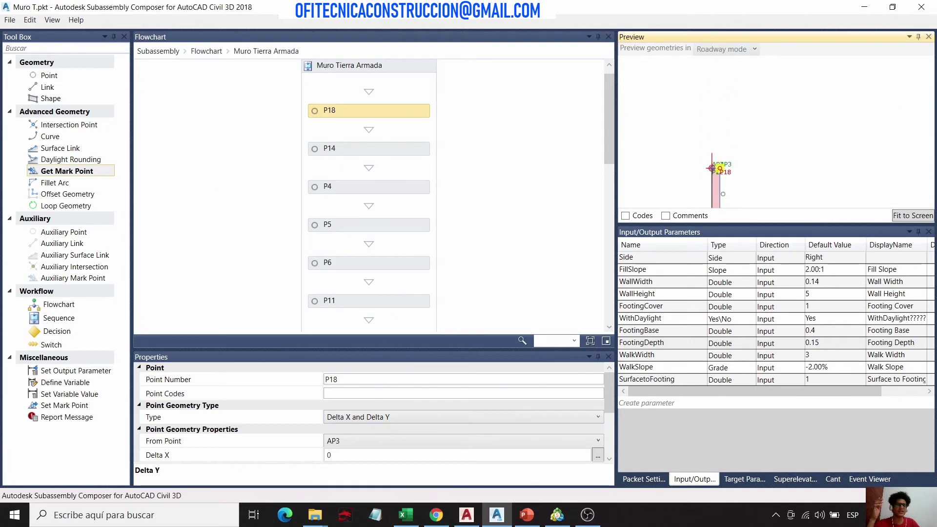
scroll(713, 162, up, 2)
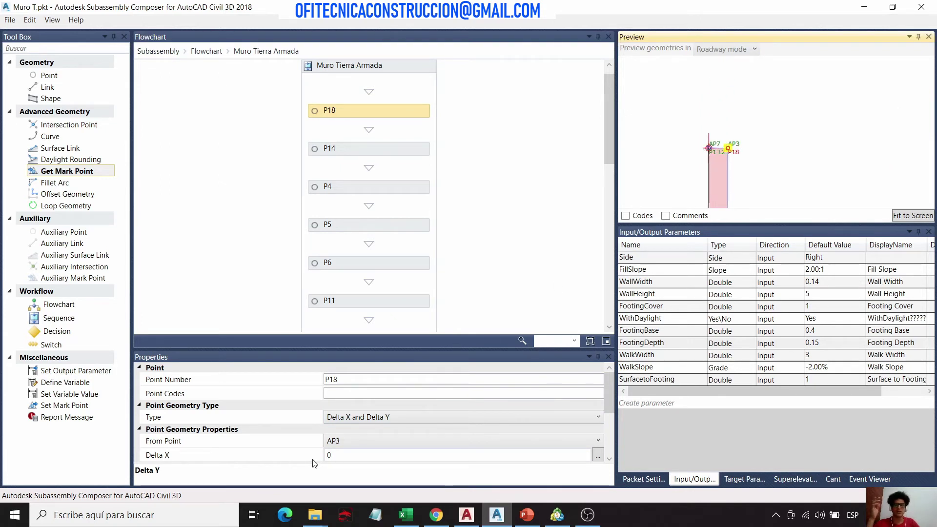
scroll(336, 448, down, 2)
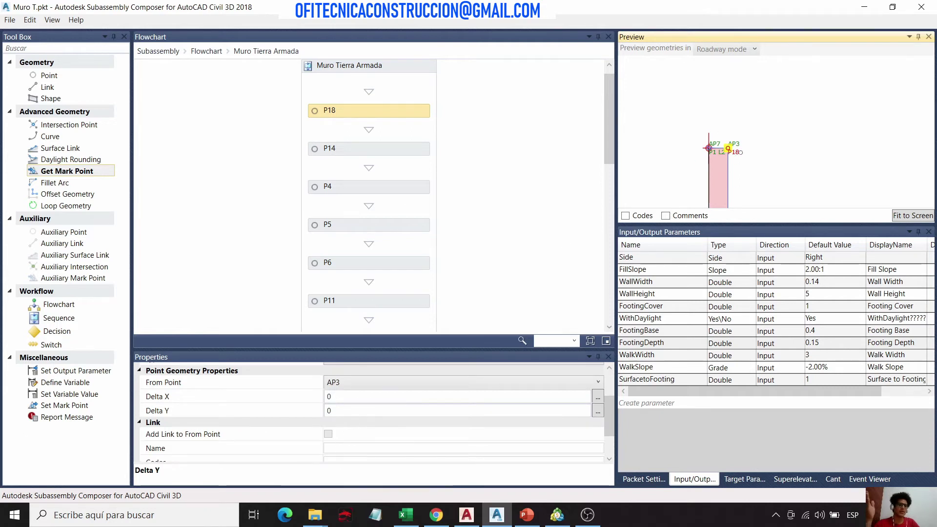
click(391, 150)
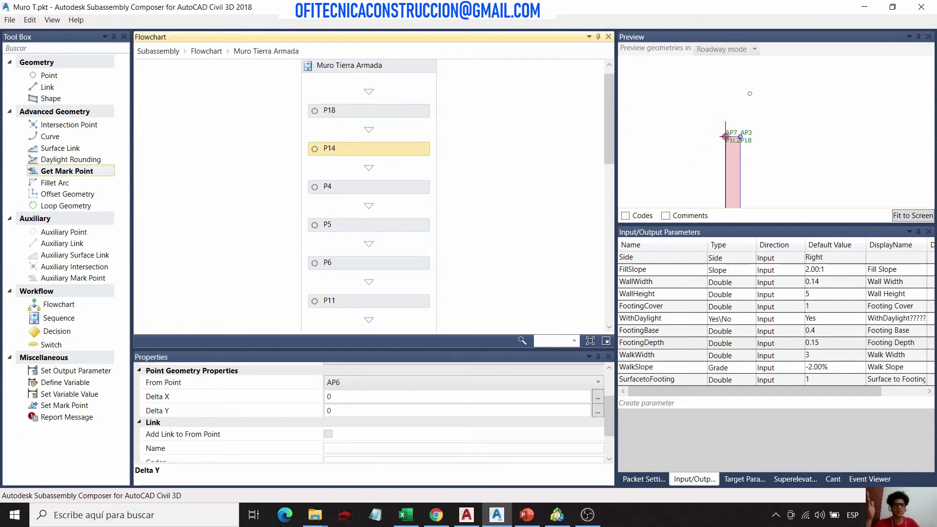
scroll(776, 132, down, 3)
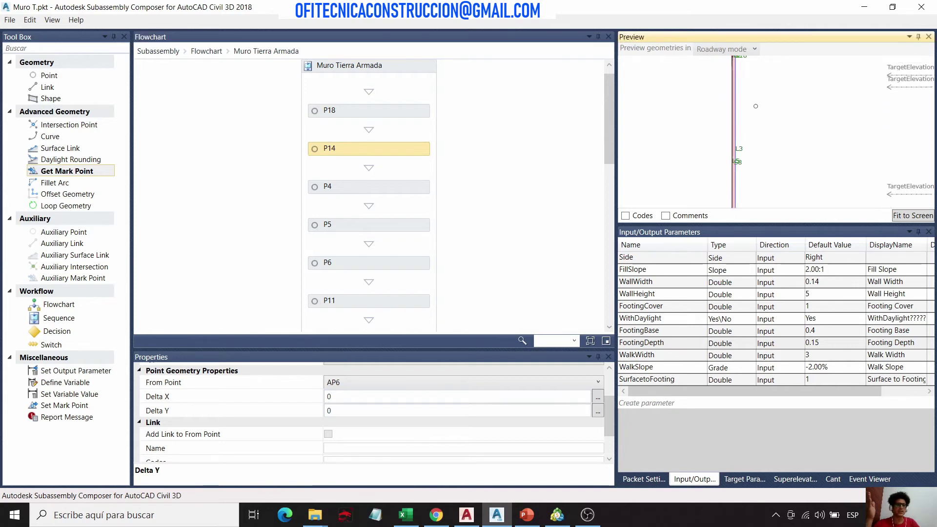
scroll(722, 151, up, 4)
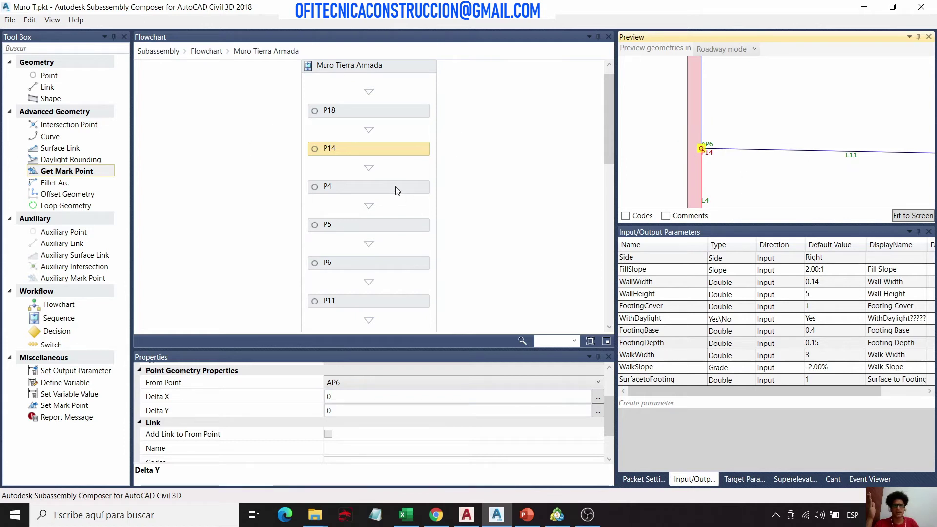
click(410, 186)
scroll(408, 185, down, 5)
scroll(529, 166, down, 2)
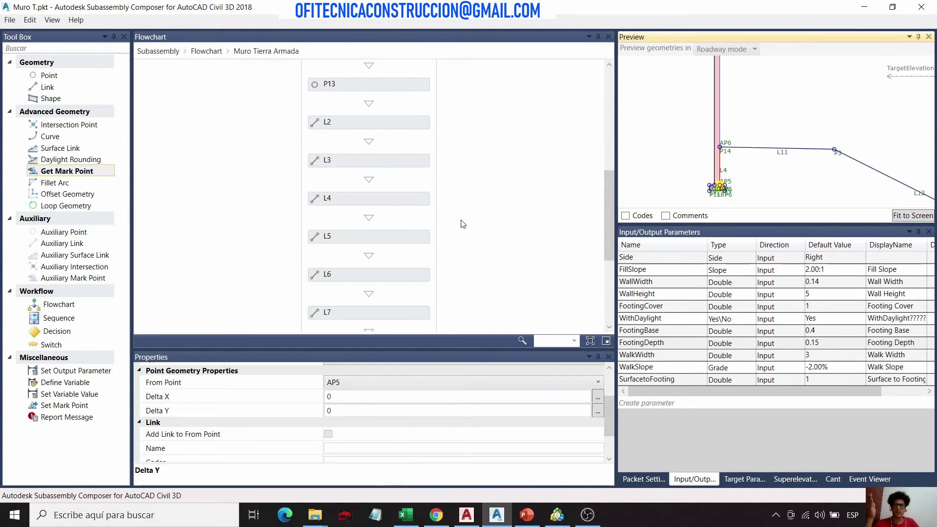
scroll(463, 224, down, 3)
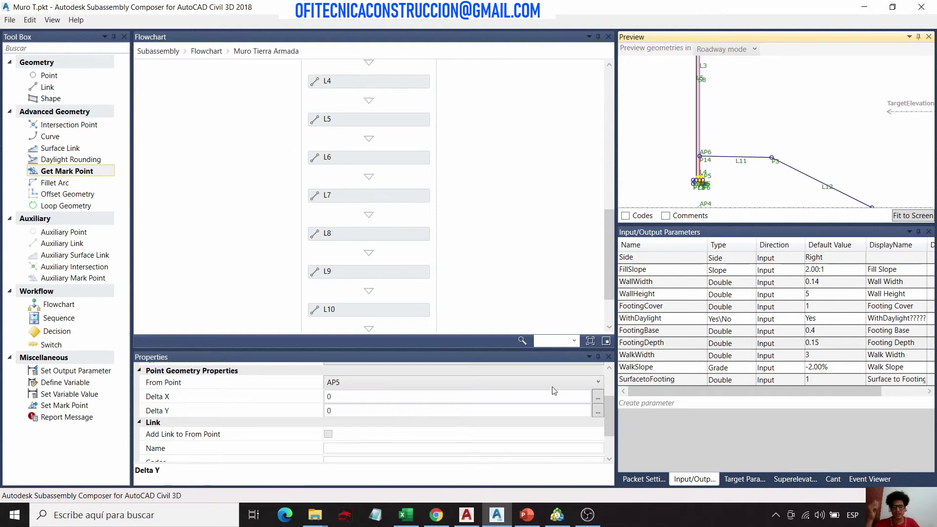
click(478, 519)
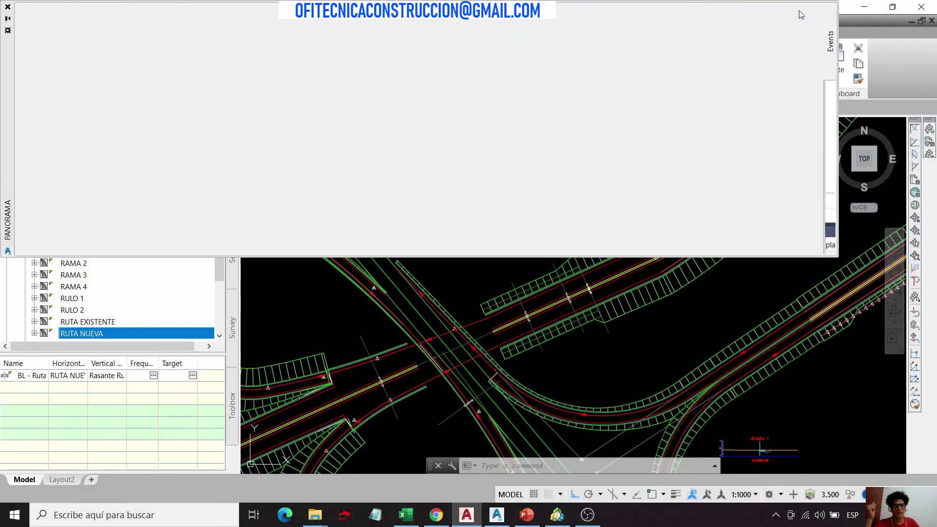
scroll(546, 215, up, 5)
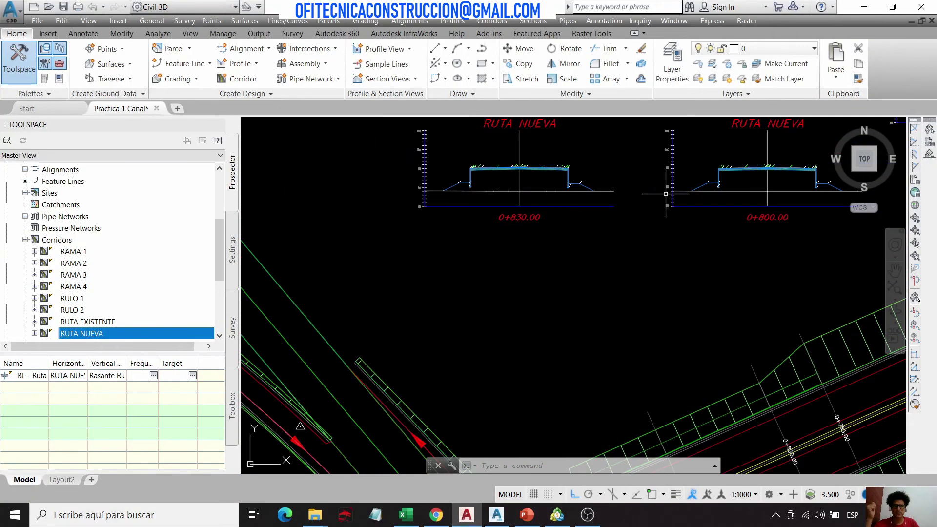
scroll(666, 194, up, 6)
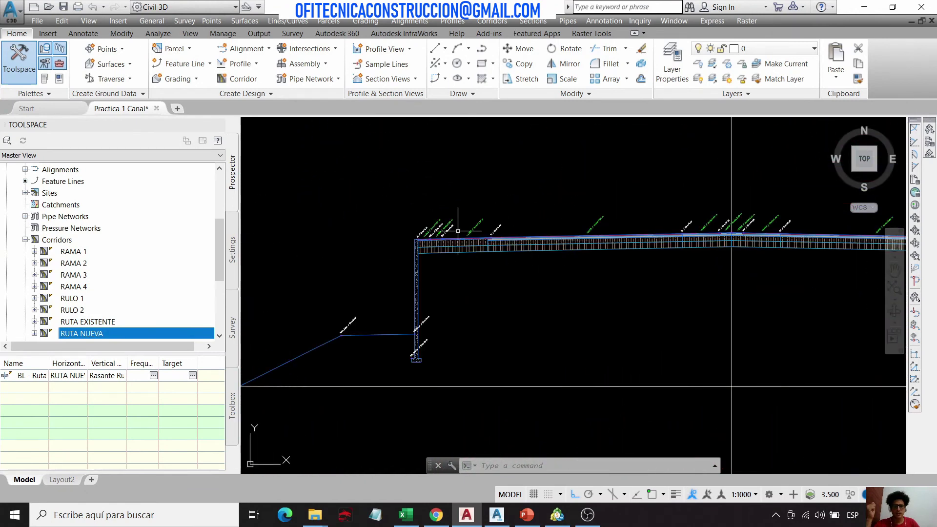
scroll(351, 318, down, 6)
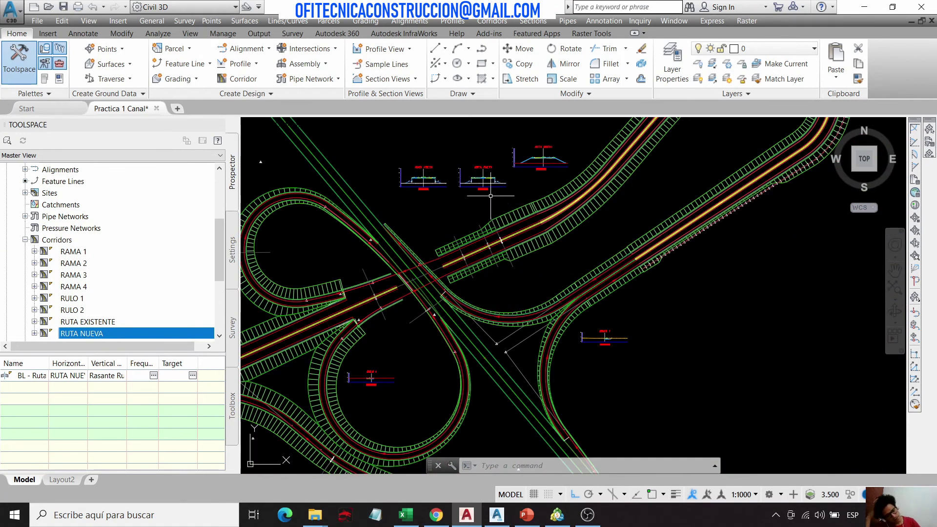
scroll(476, 222, up, 5)
scroll(553, 295, down, 3)
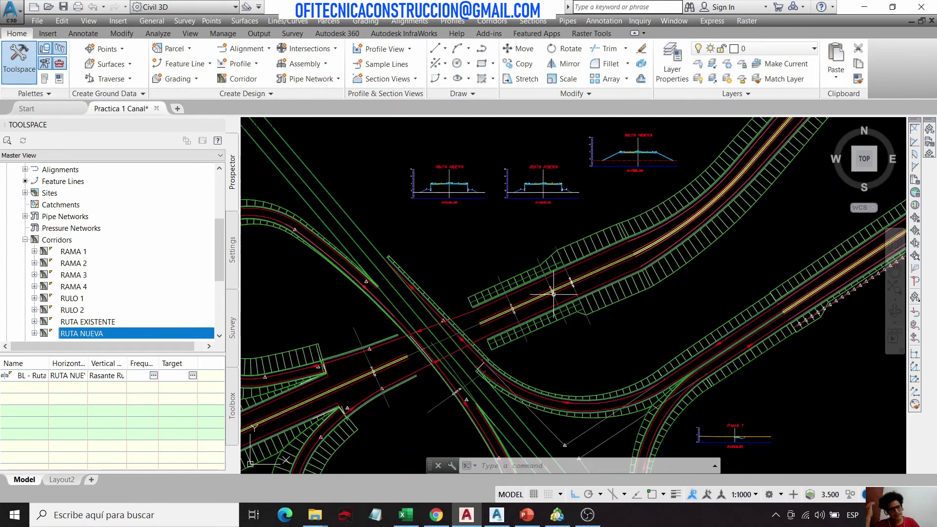
scroll(561, 186, up, 8)
middle_drag(630, 220, 727, 215)
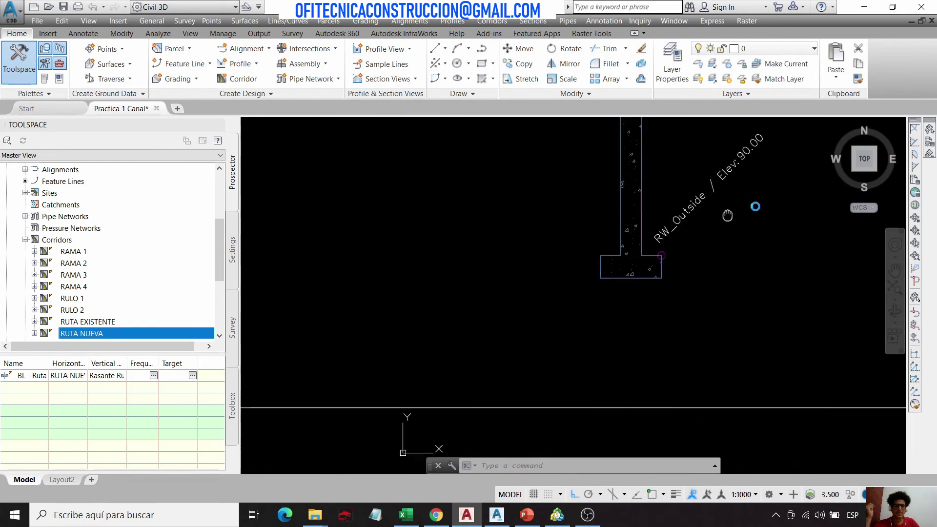
scroll(548, 198, down, 3)
Step: Enable TargetElevationWall (-6) in the preview alongside TargetSurfaceWall
click(497, 514)
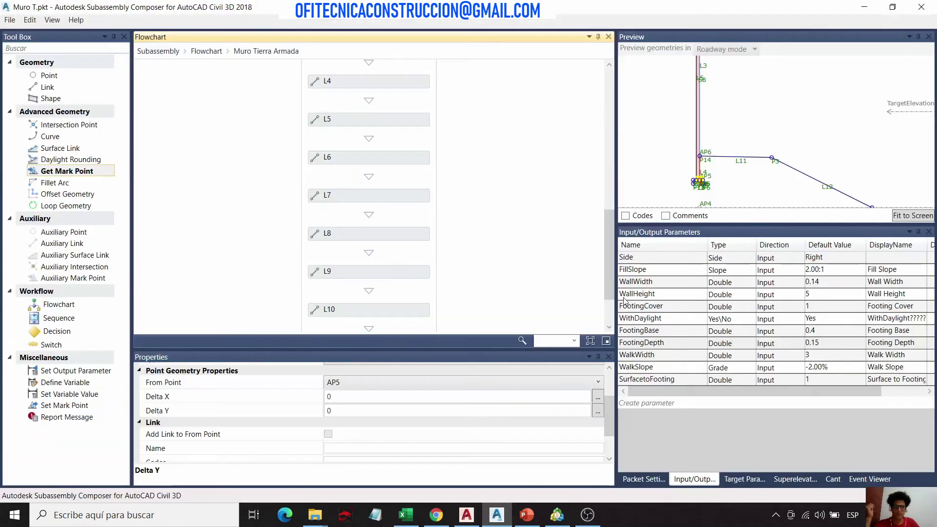
click(745, 480)
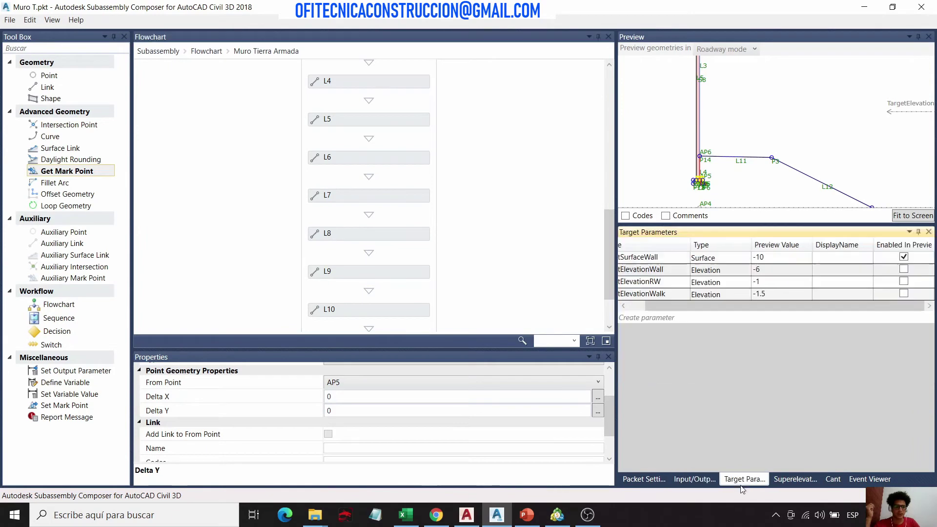
scroll(718, 139, up, 3)
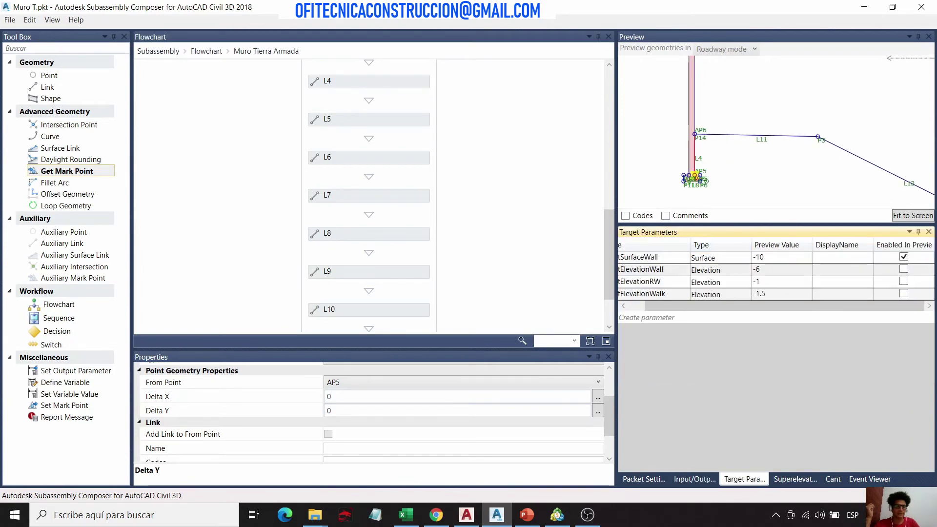
scroll(718, 139, up, 2)
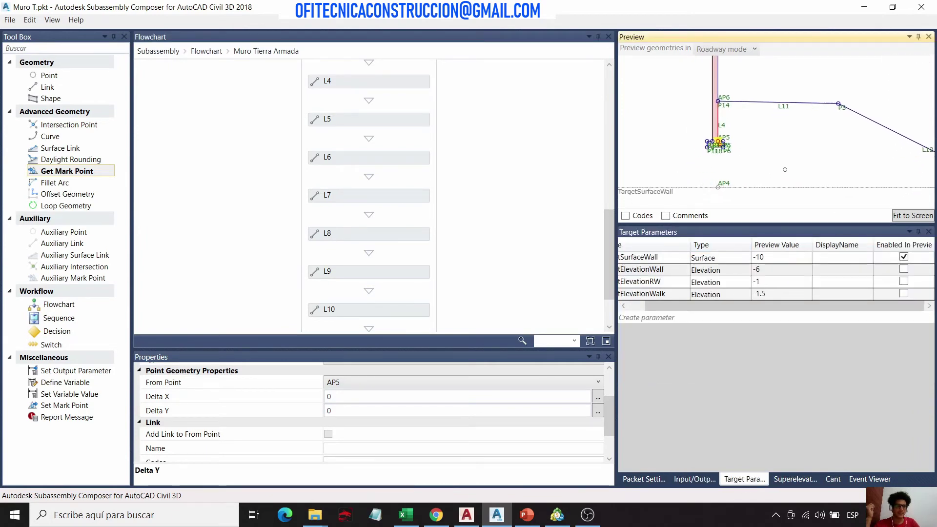
scroll(718, 190, up, 1)
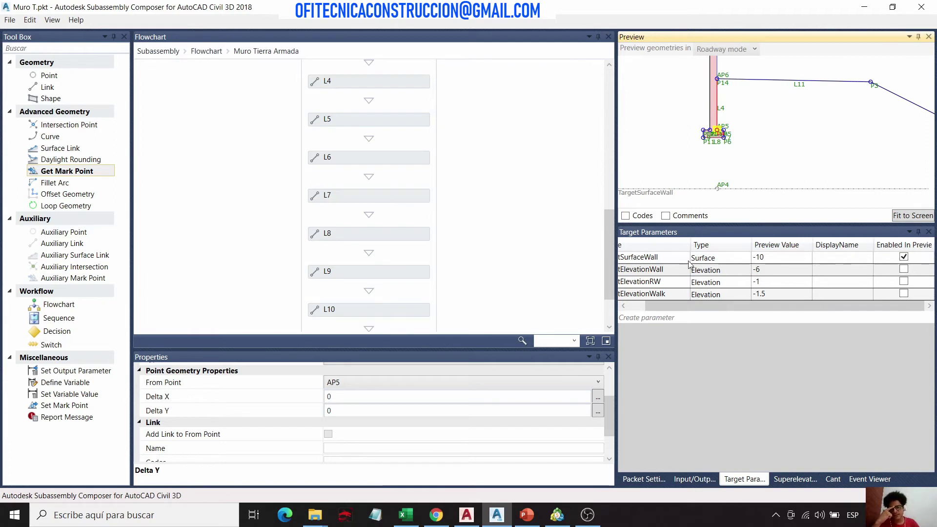
drag(688, 311, 671, 311)
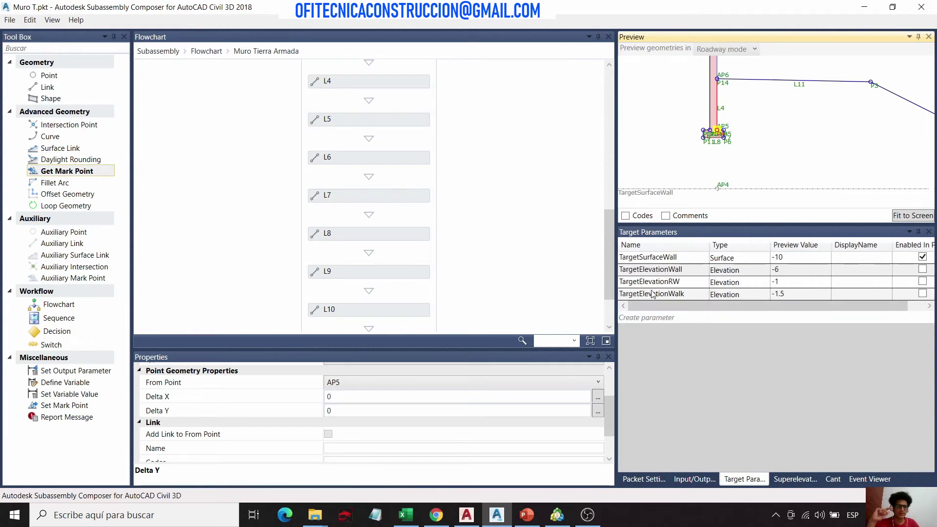
click(677, 257)
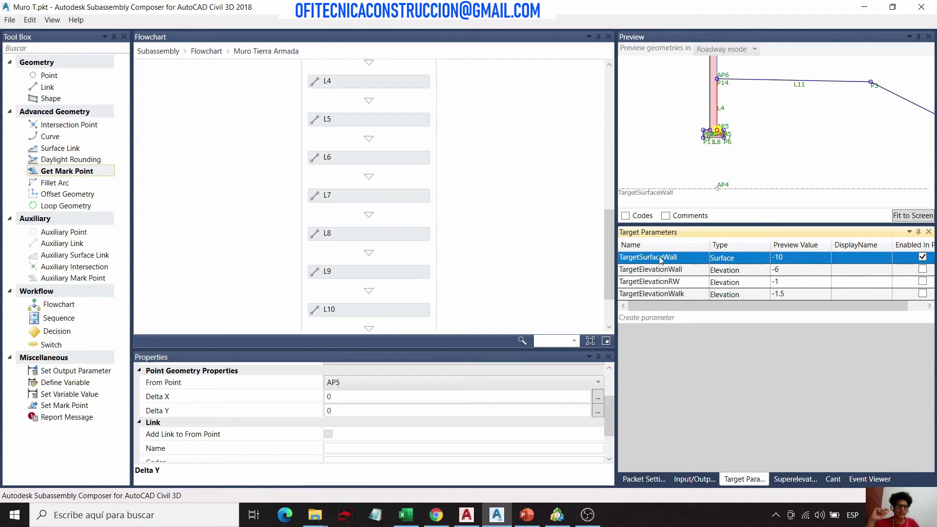
click(683, 272)
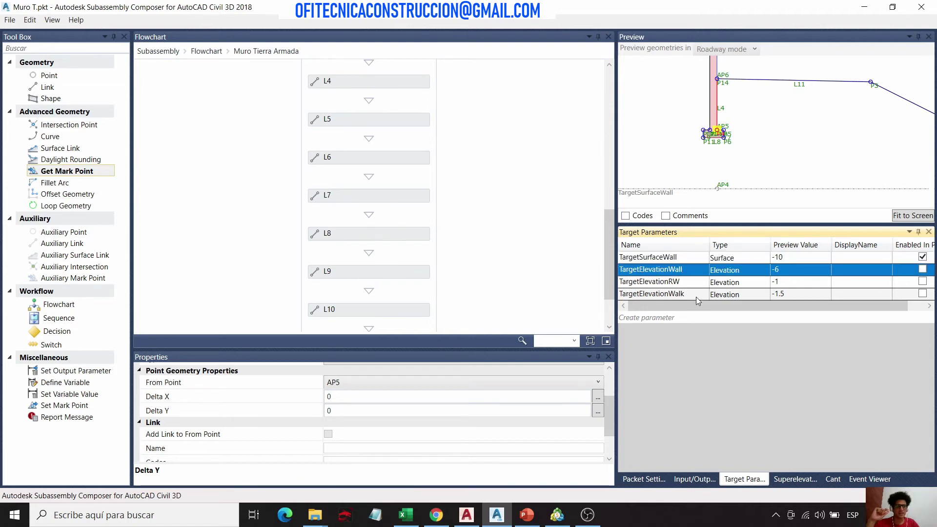
drag(678, 306, 694, 306)
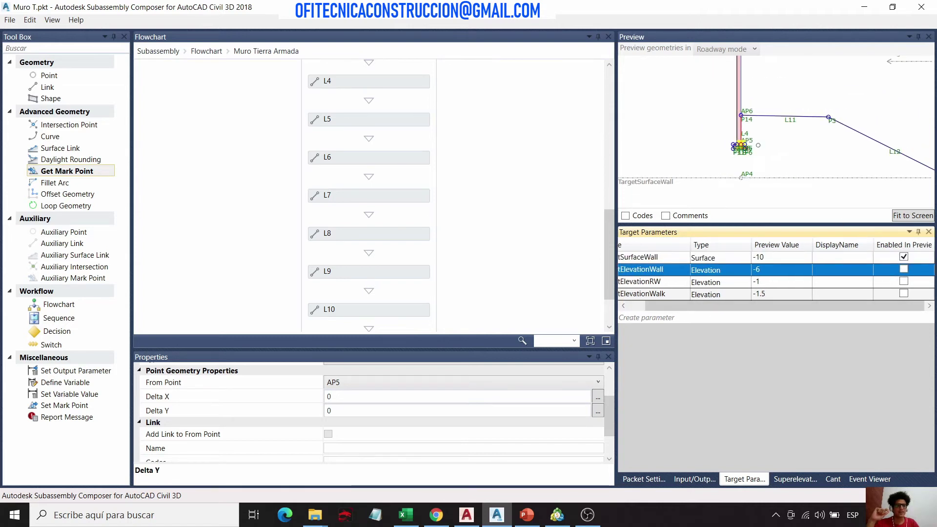
scroll(779, 145, down, 5)
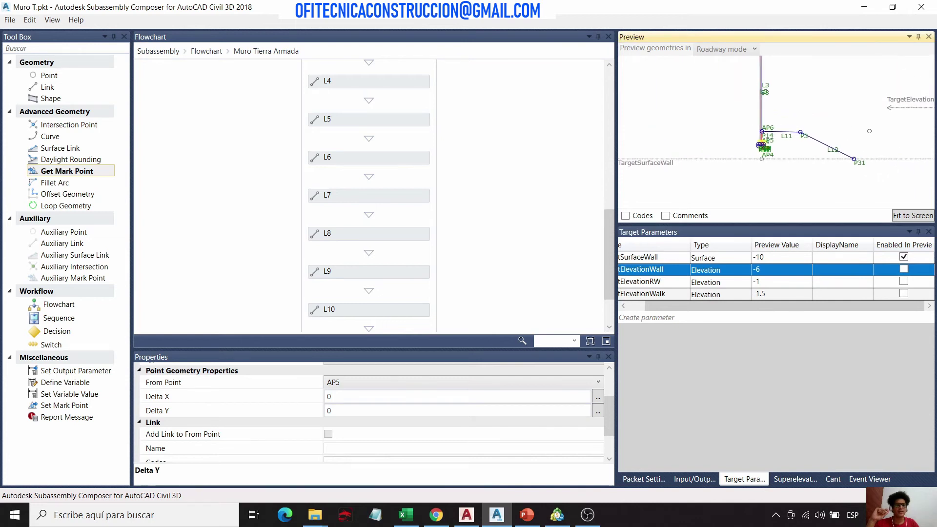
scroll(906, 115, up, 1)
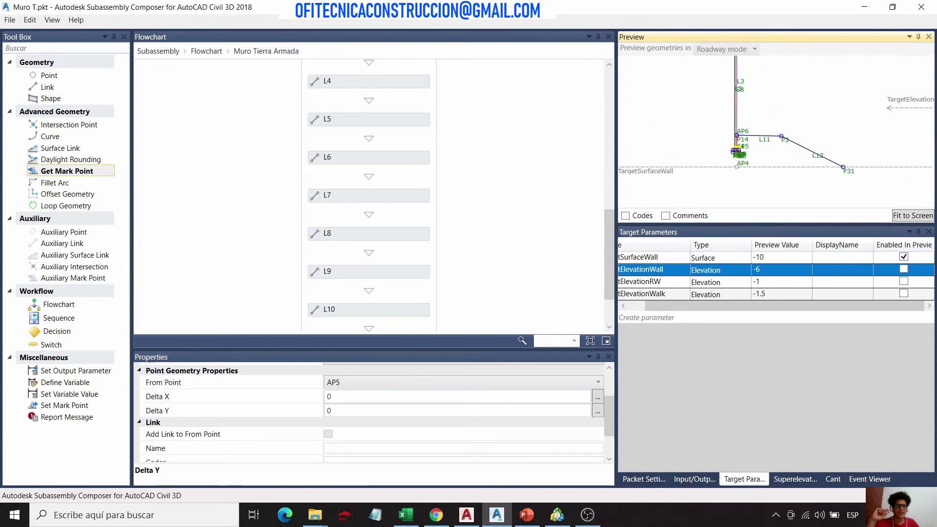
click(904, 271)
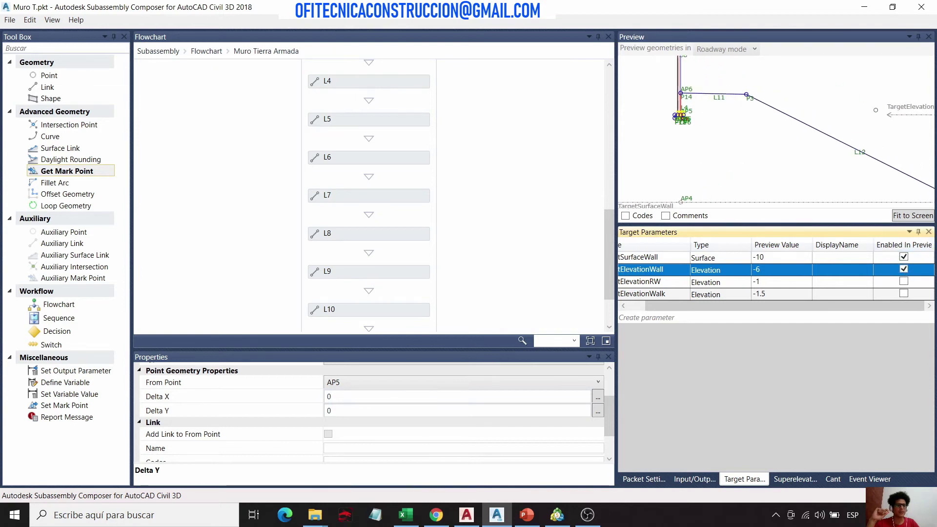
scroll(729, 116, up, 3)
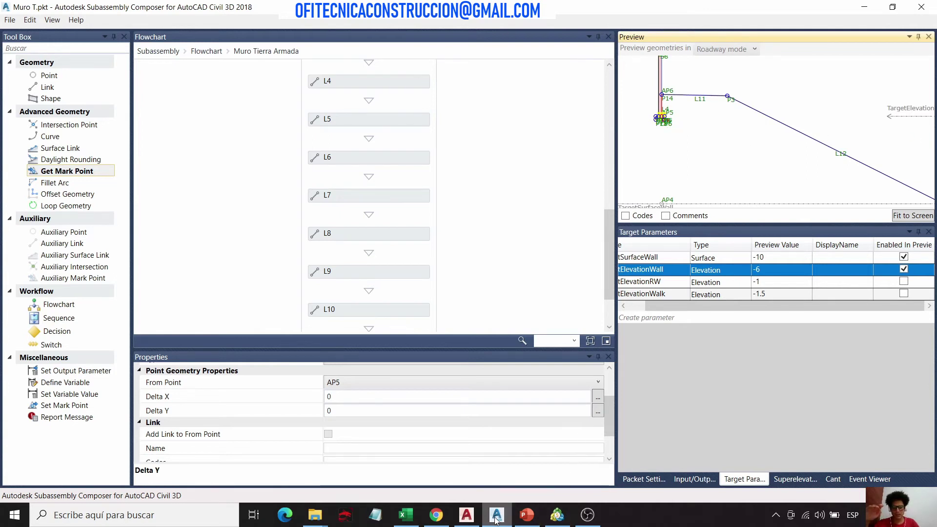
click(467, 515)
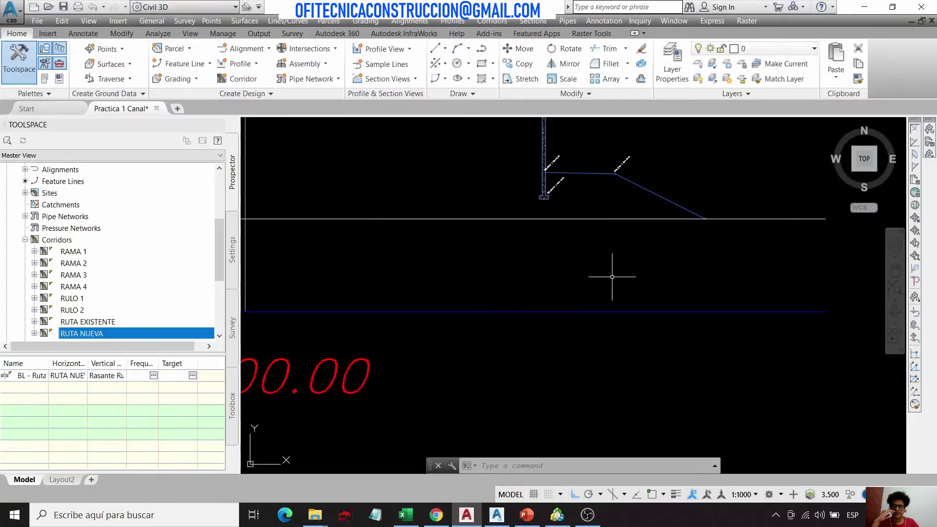
scroll(612, 277, down, 6)
scroll(649, 215, up, 3)
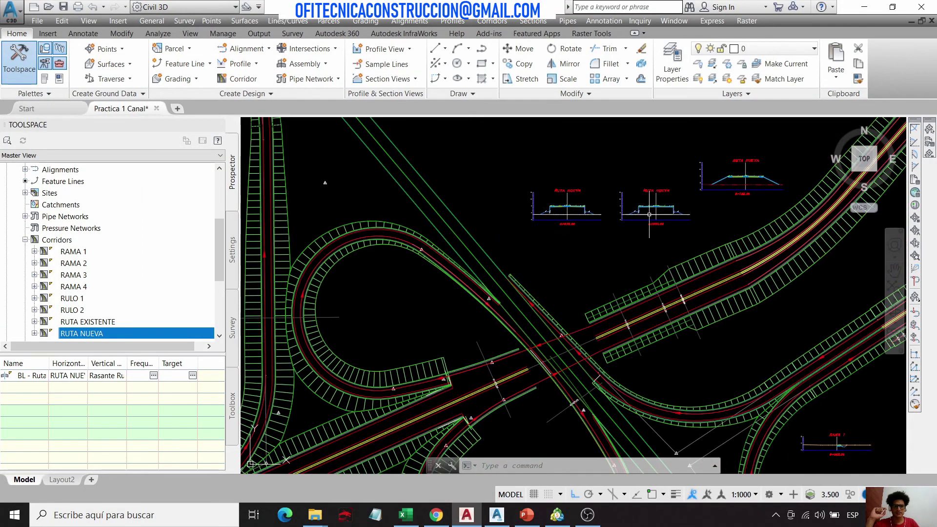
scroll(649, 215, up, 5)
middle_drag(604, 194, 655, 240)
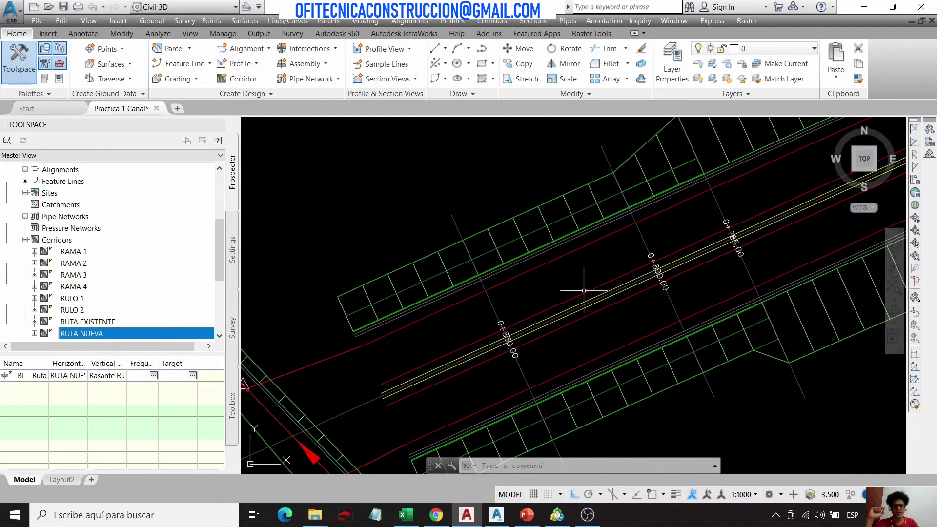
scroll(492, 336, down, 6)
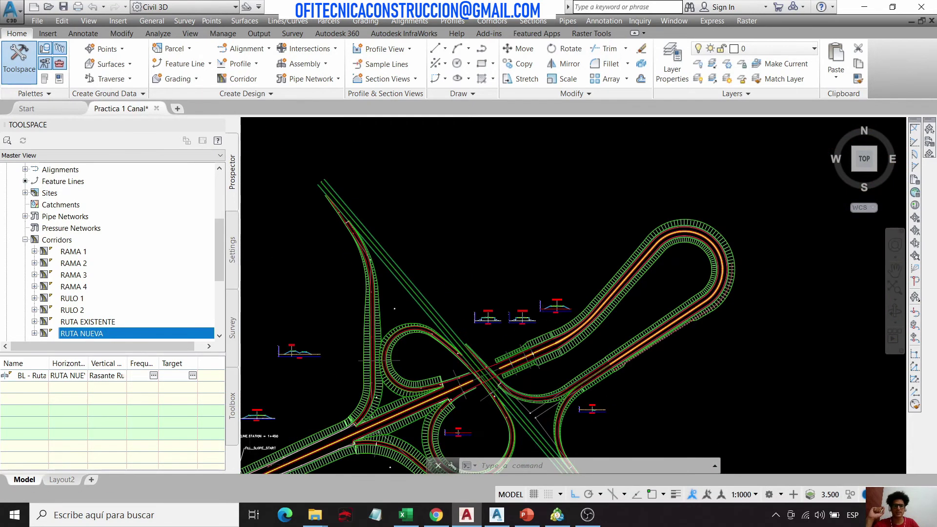
scroll(537, 318, up, 12)
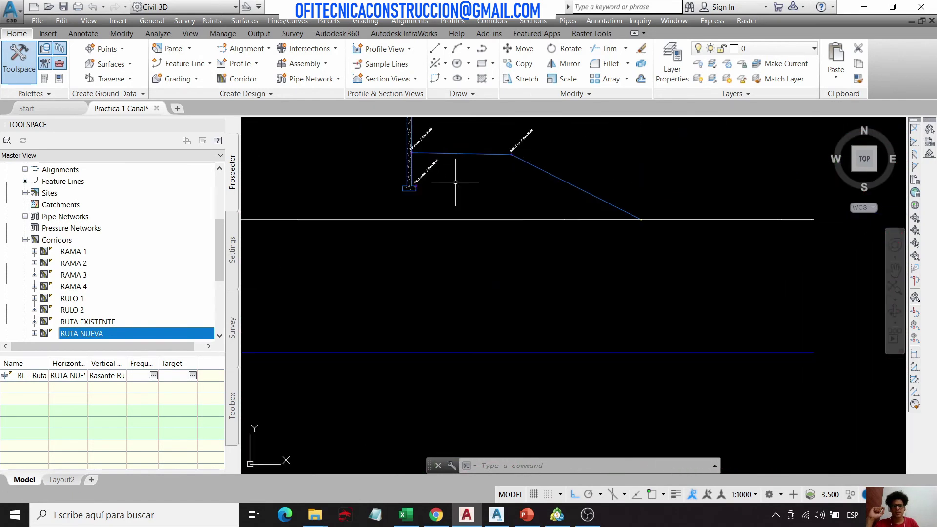
scroll(449, 170, up, 6)
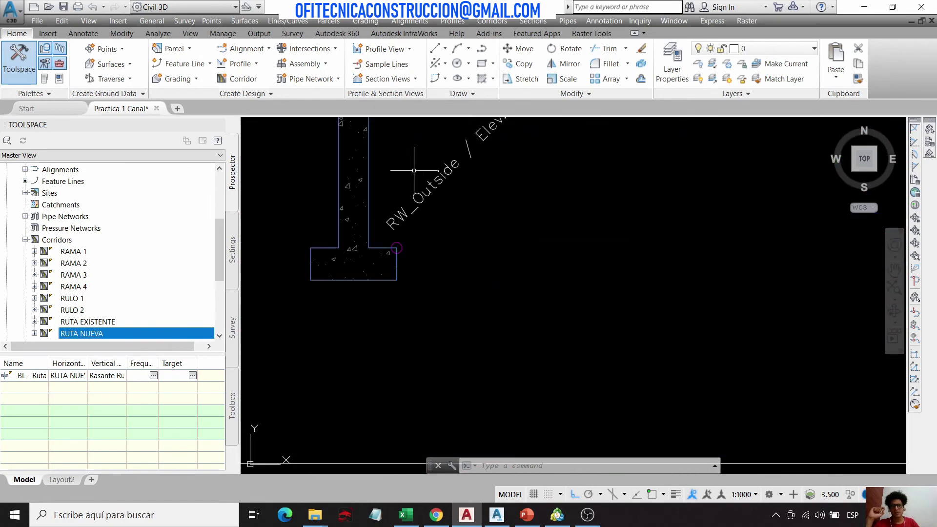
scroll(459, 203, down, 8)
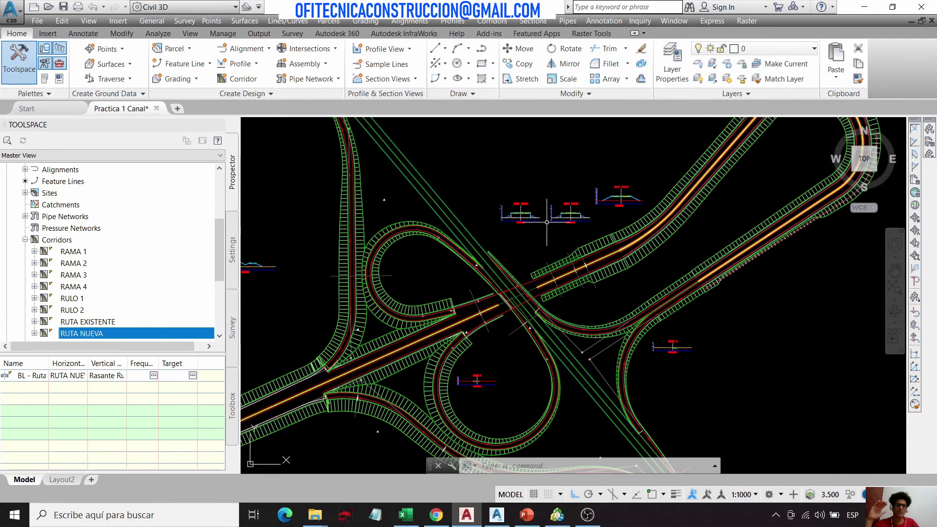
scroll(566, 256, up, 8)
scroll(592, 266, down, 2)
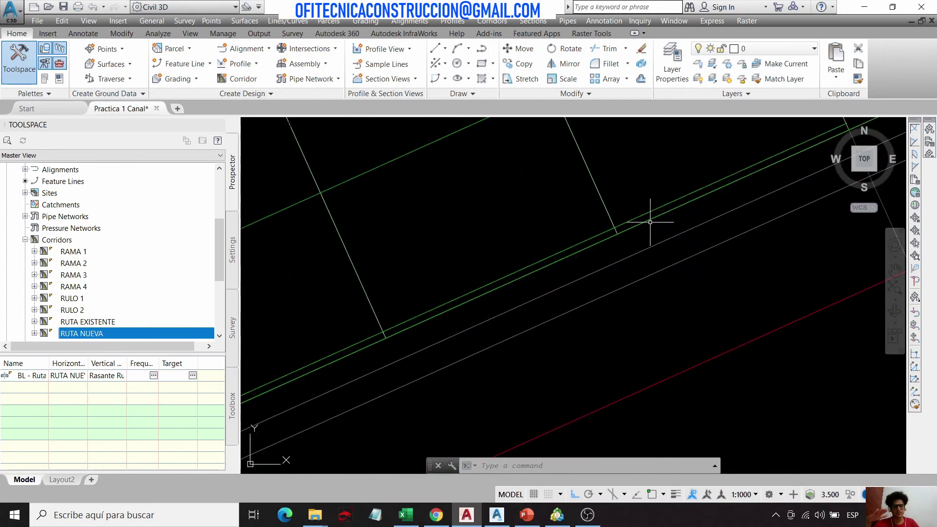
click(689, 192)
scroll(664, 201, down, 2)
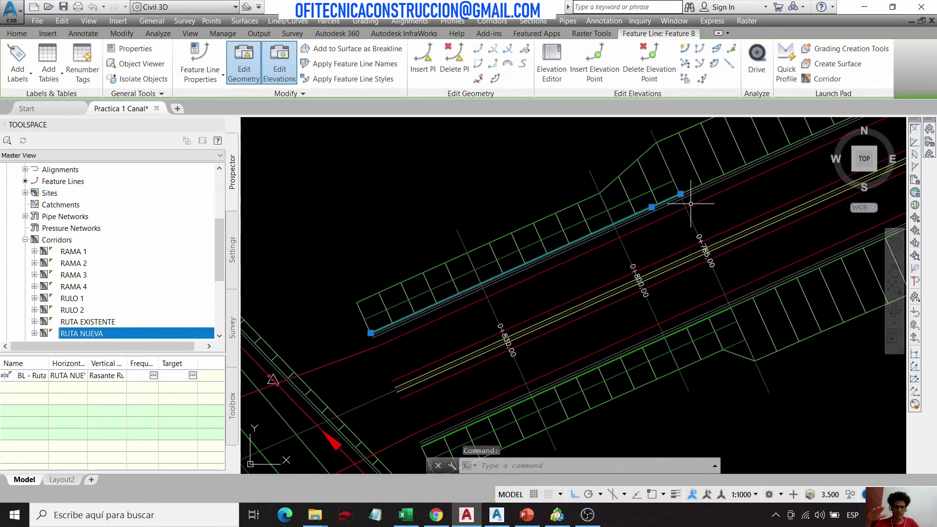
scroll(681, 194, up, 4)
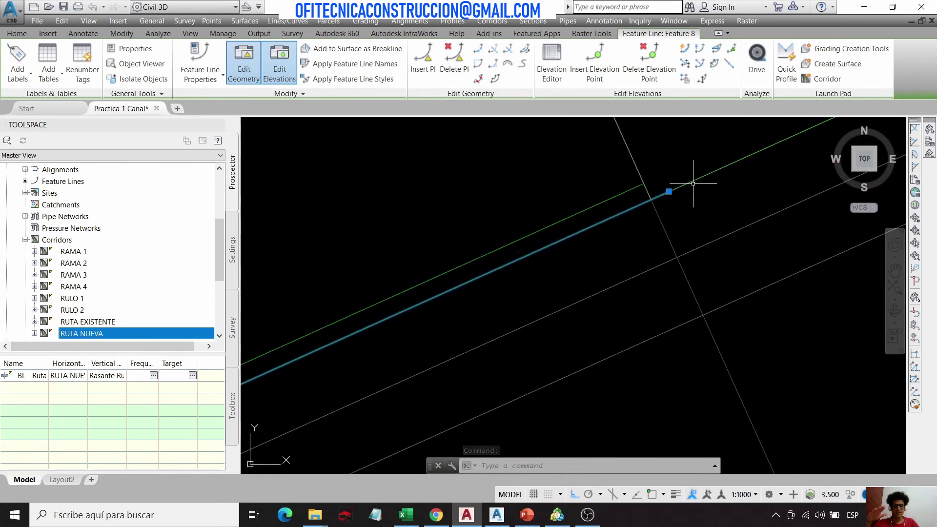
scroll(692, 190, down, 3)
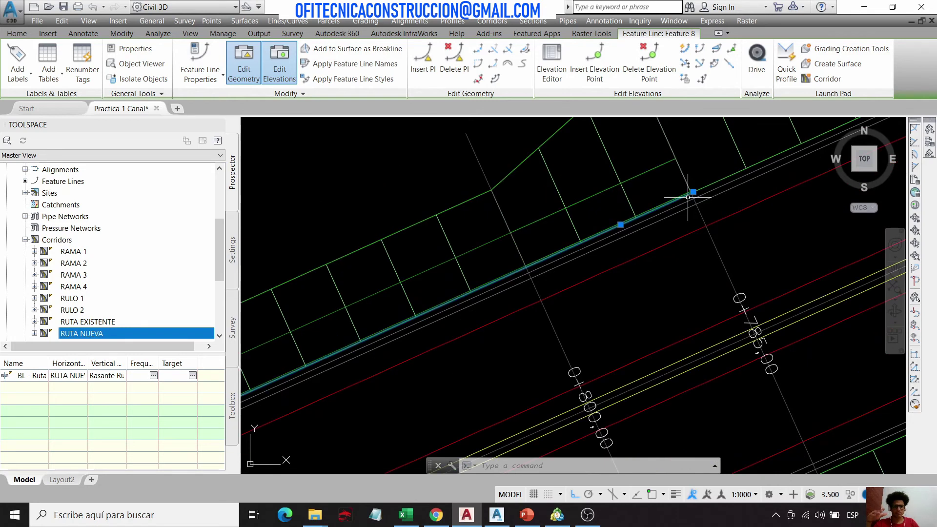
click(550, 63)
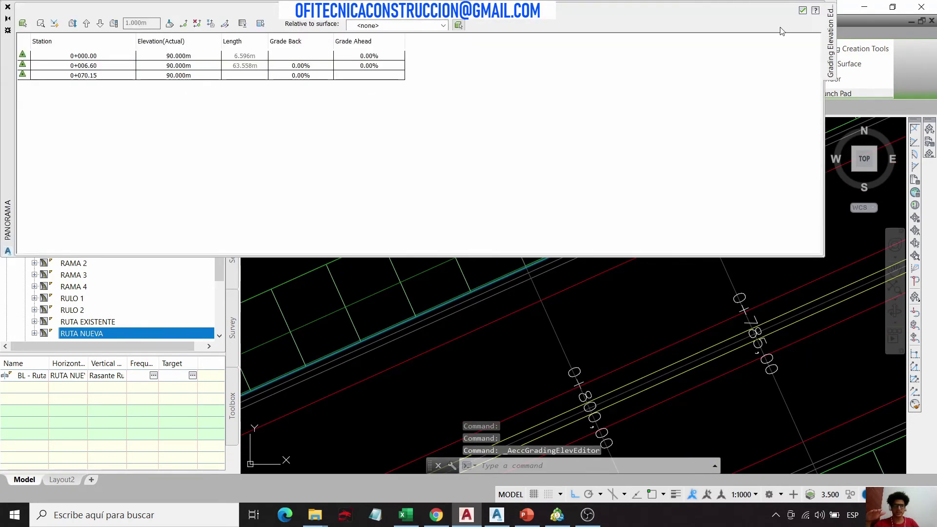
click(803, 11)
scroll(680, 215, down, 5)
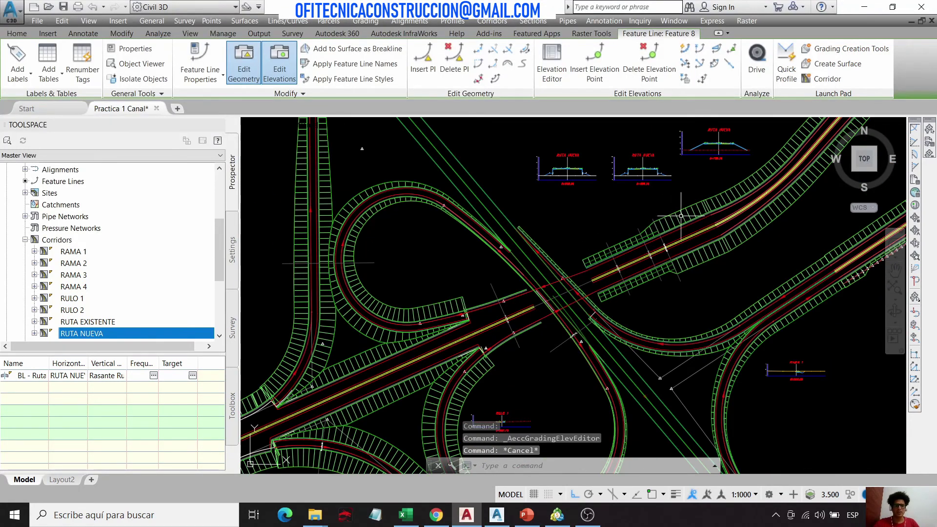
key(Escape)
scroll(681, 216, up, 3)
scroll(619, 241, down, 3)
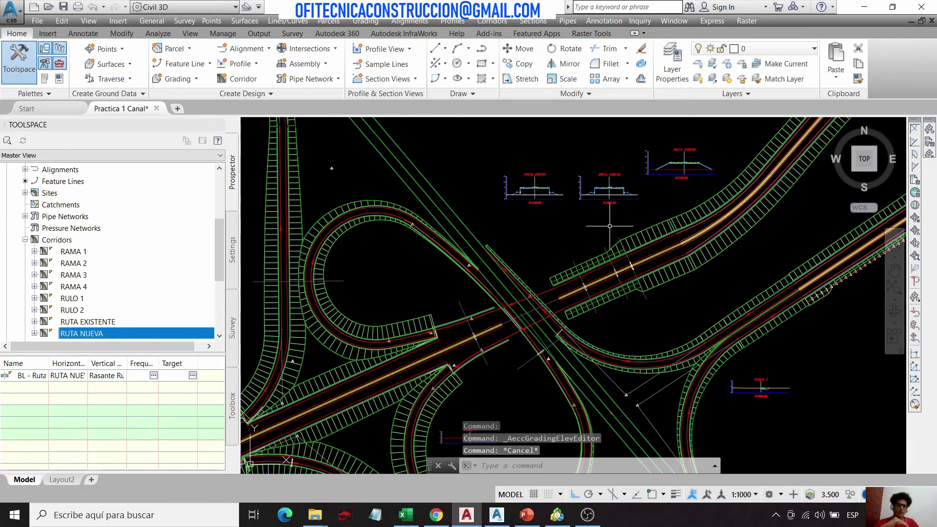
scroll(649, 292, up, 2)
scroll(561, 195, up, 3)
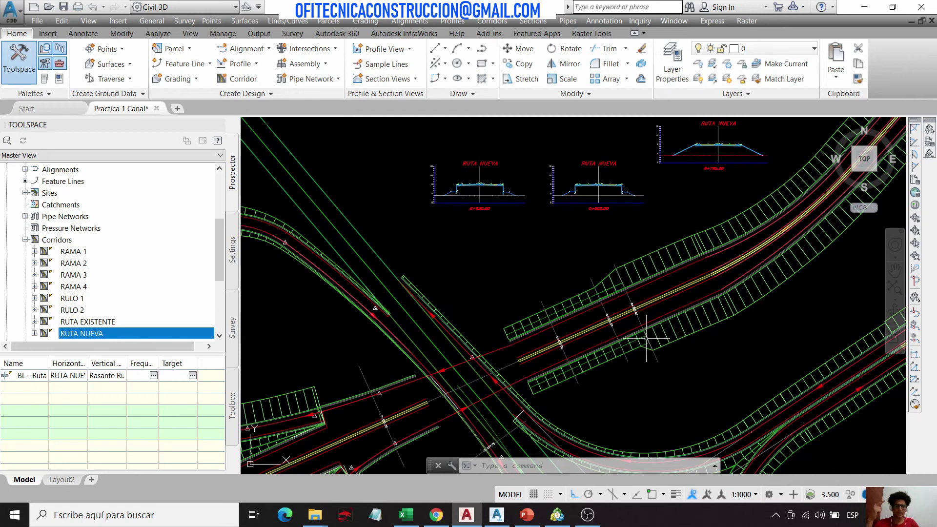
scroll(646, 338, up, 4)
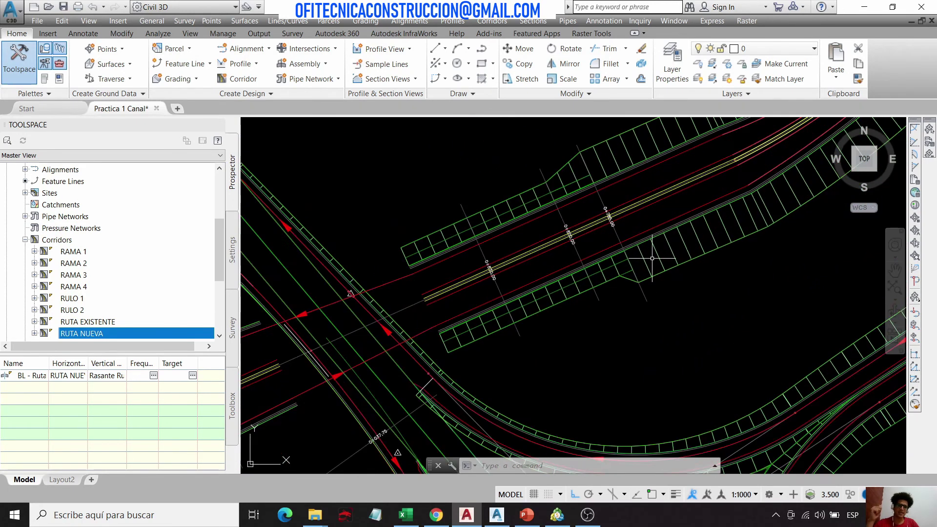
scroll(652, 258, up, 2)
Step: Show the RUTA NUEVA corridor in a top-left-front isometric 3D view
click(647, 255)
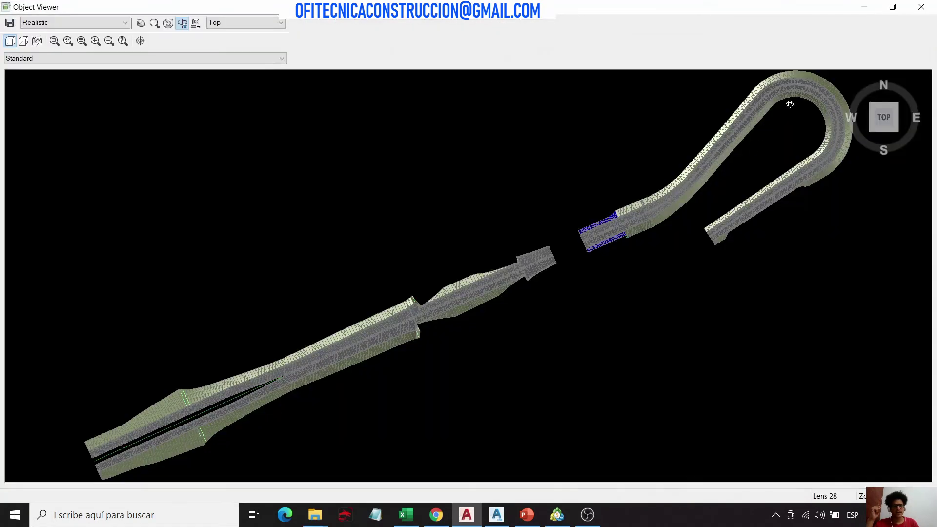
click(871, 127)
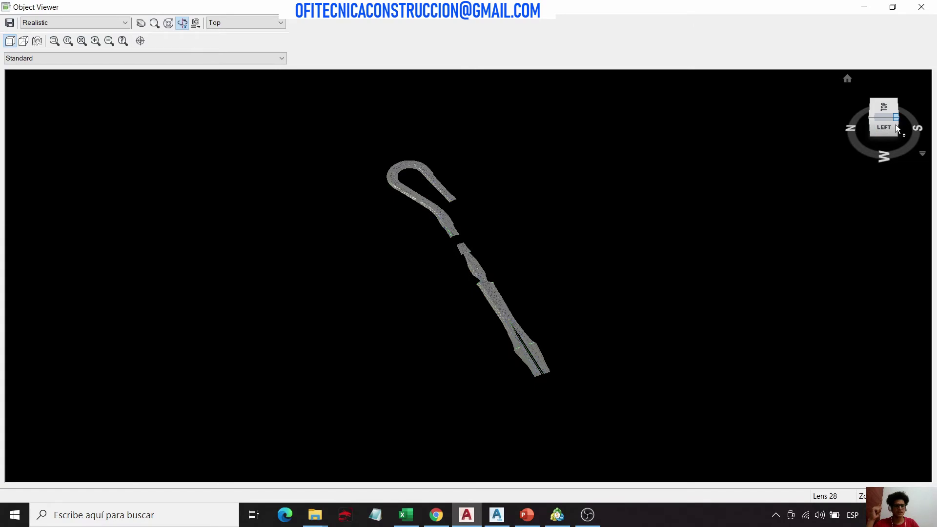
click(896, 125)
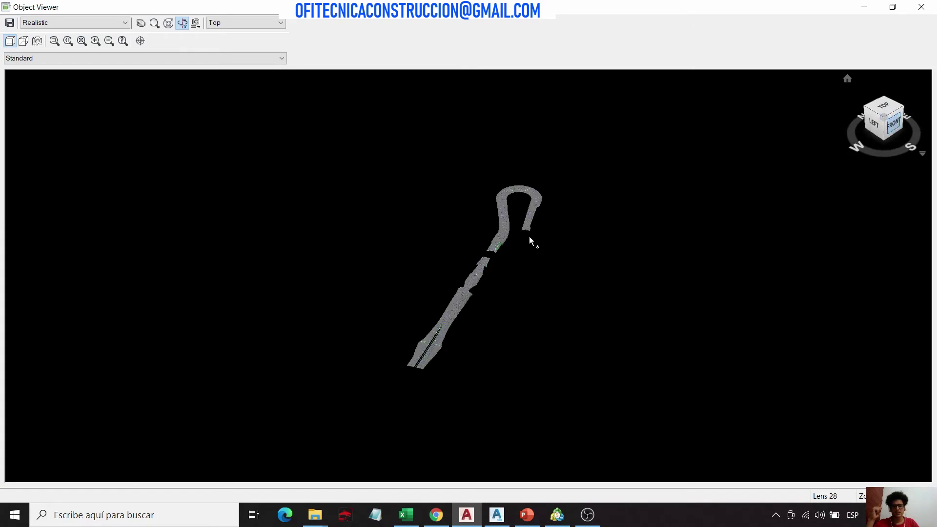
Step: Zoom, orbit and pan to frame the blue wall section alongside the paved road
scroll(498, 245, up, 2)
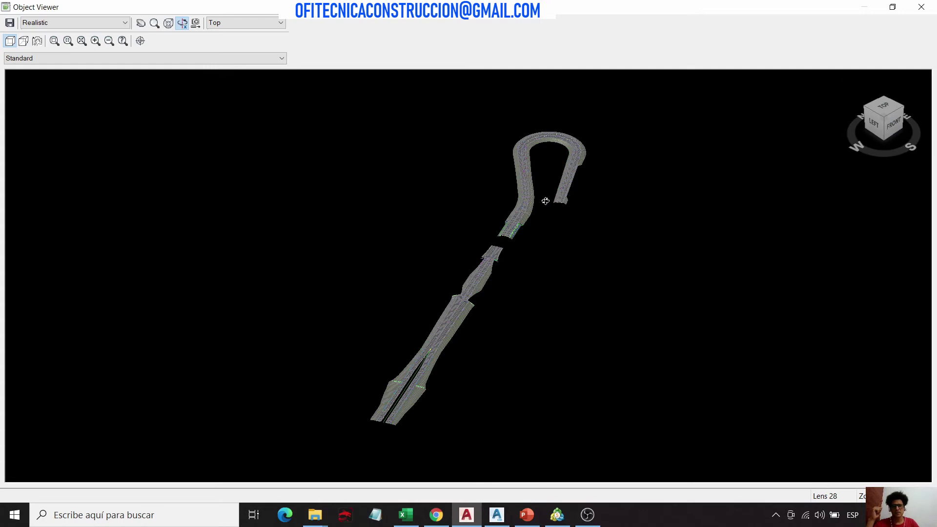
scroll(526, 215, up, 5)
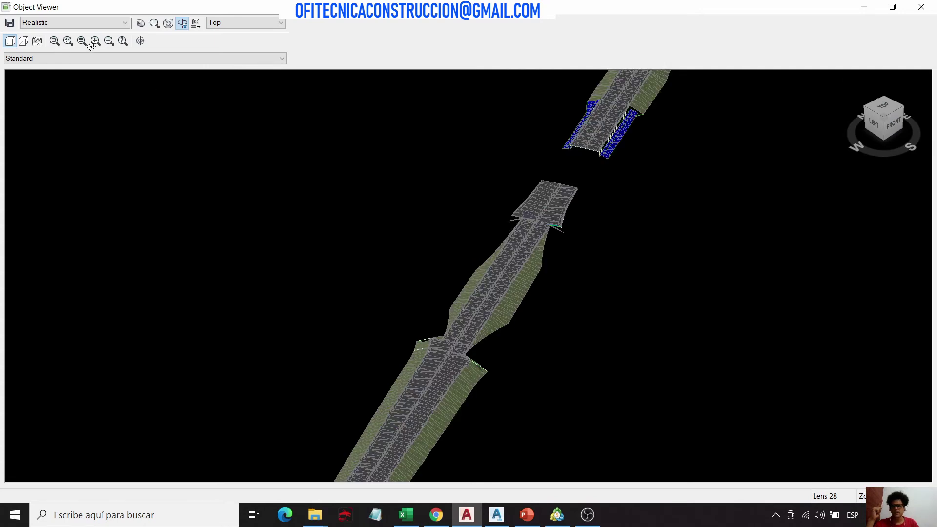
scroll(513, 212, down, 5)
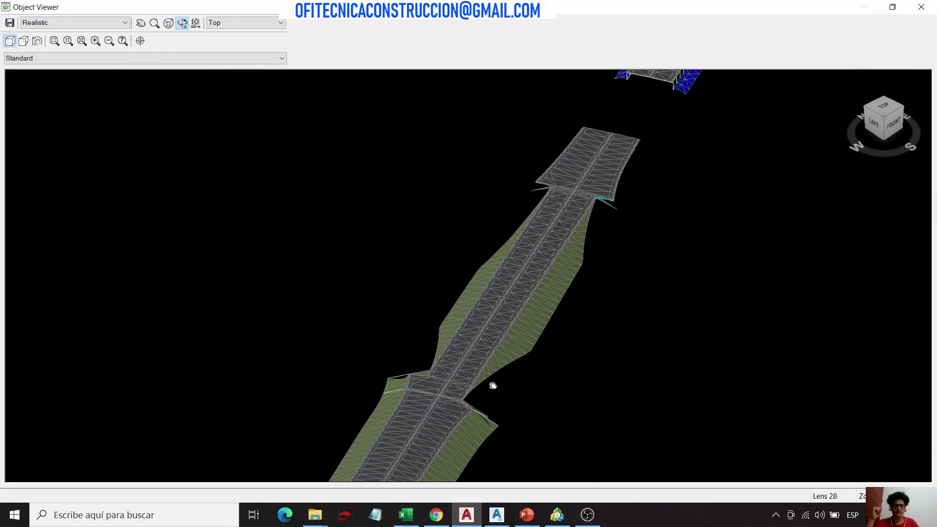
drag(486, 387, 533, 315)
drag(573, 268, 572, 269)
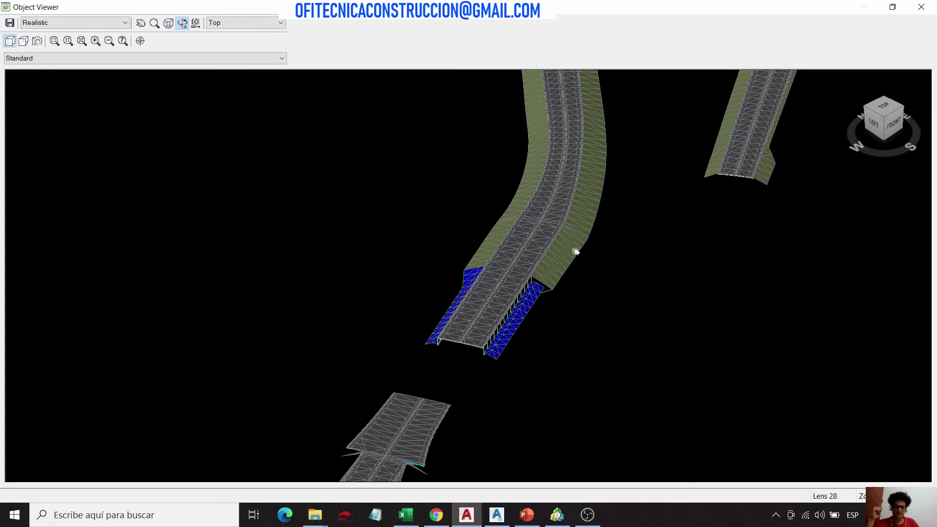
scroll(569, 289, up, 5)
scroll(691, 302, up, 2)
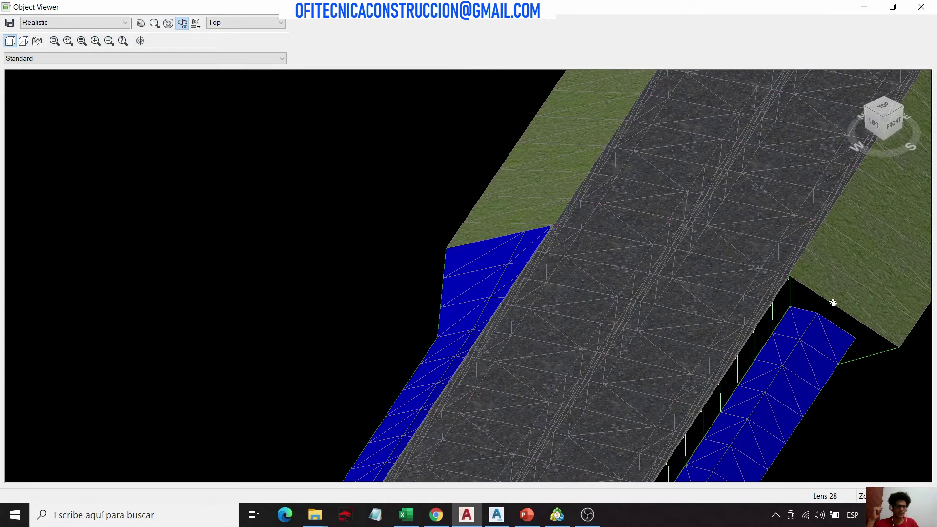
middle_drag(806, 240, 611, 236)
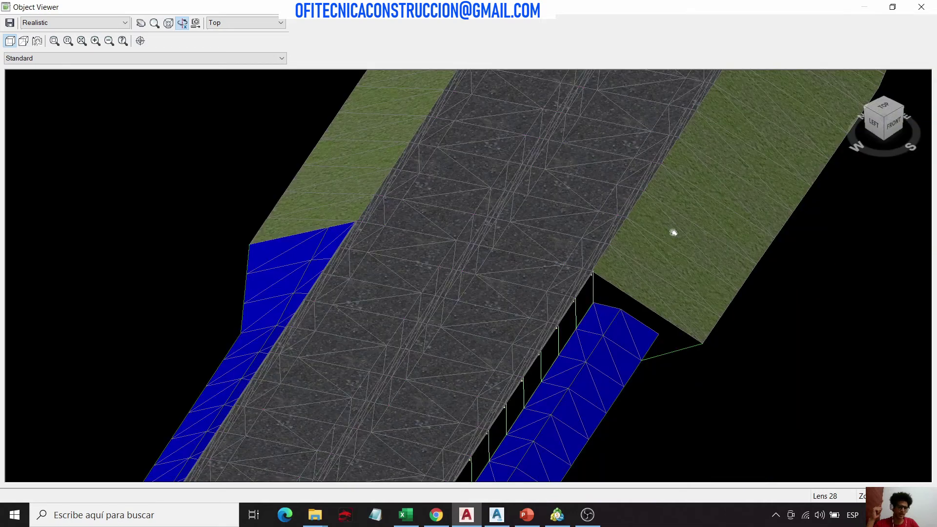
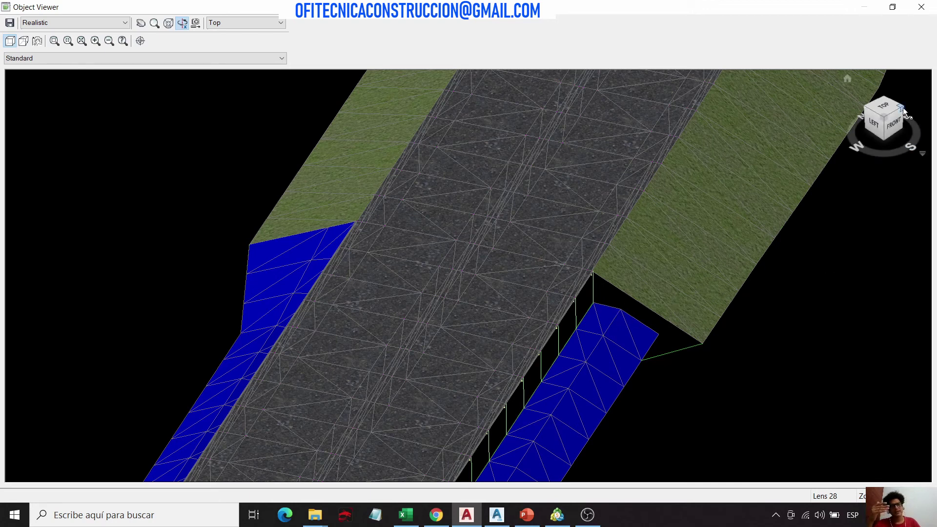
Step: Orbit the corridor to an isometric overview and zoom in on the blue wall faces
drag(867, 106, 859, 107)
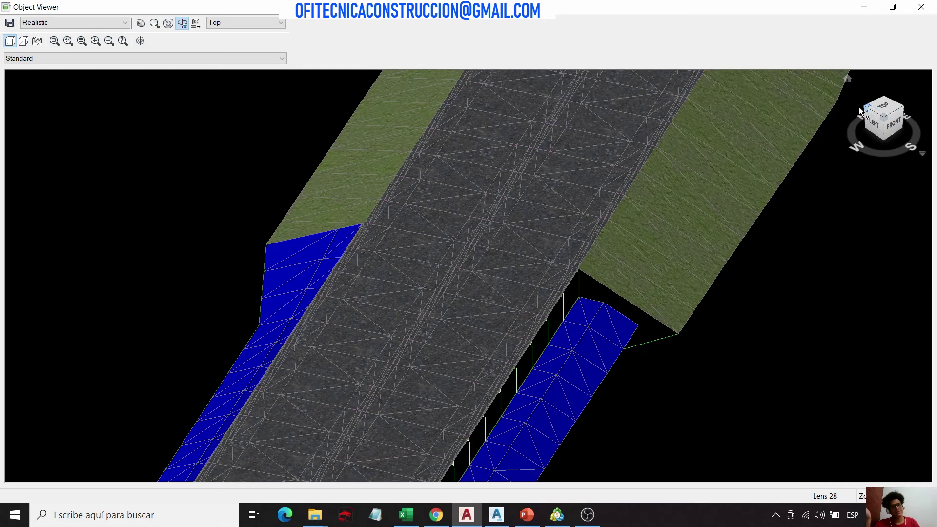
click(868, 108)
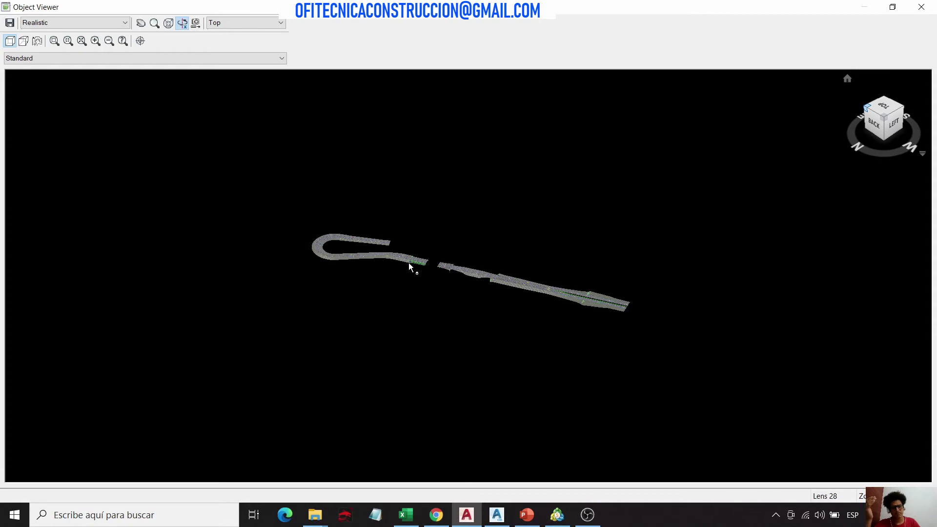
scroll(409, 263, up, 5)
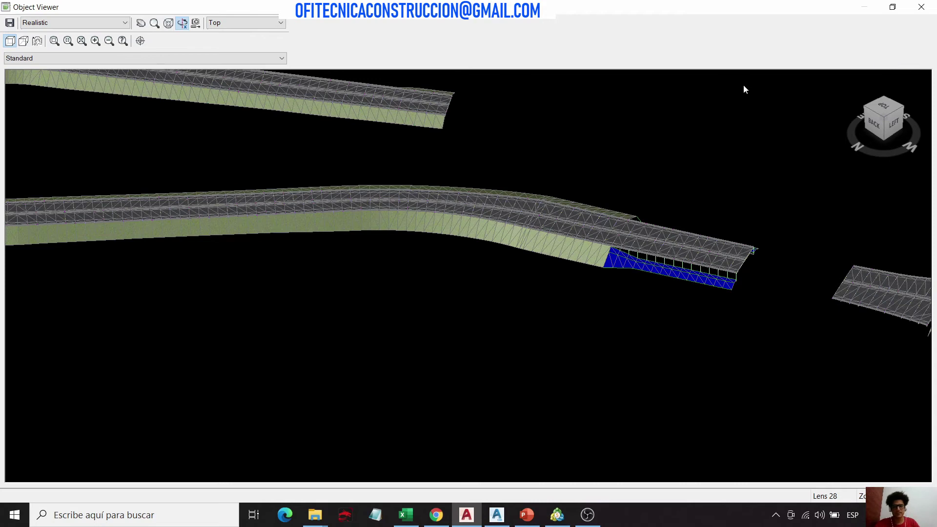
Step: Close Object Viewer, check the RUTA NUEVA corridor in plan, and switch to Subassembly Composer
key(Escape)
scroll(542, 192, down, 3)
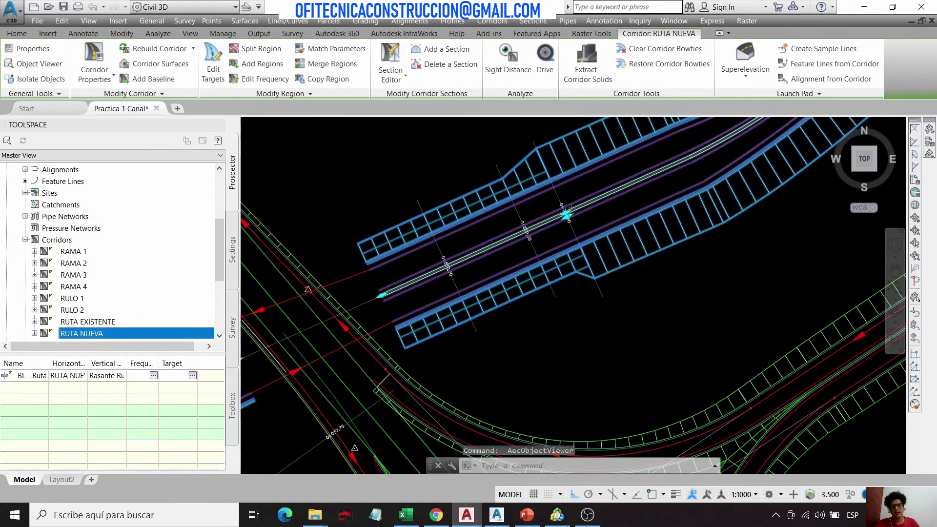
scroll(539, 188, up, 3)
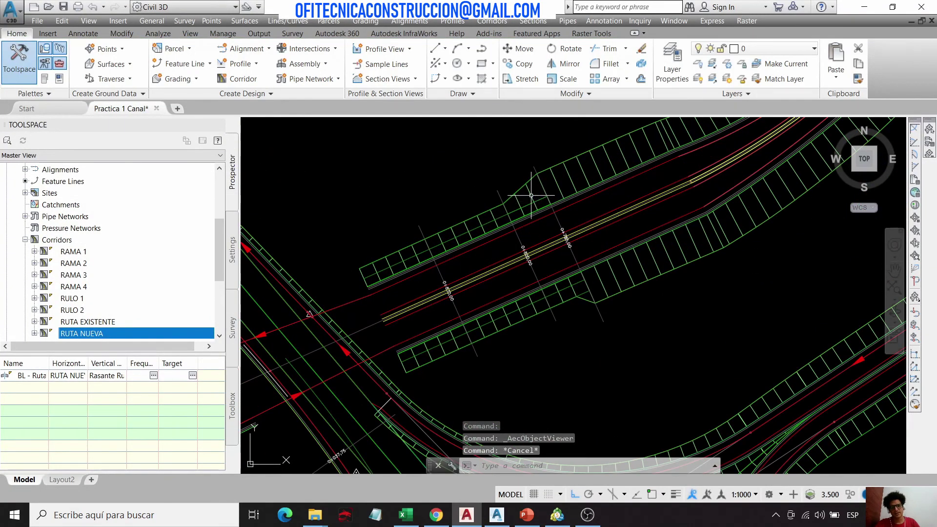
click(531, 196)
right_click(522, 183)
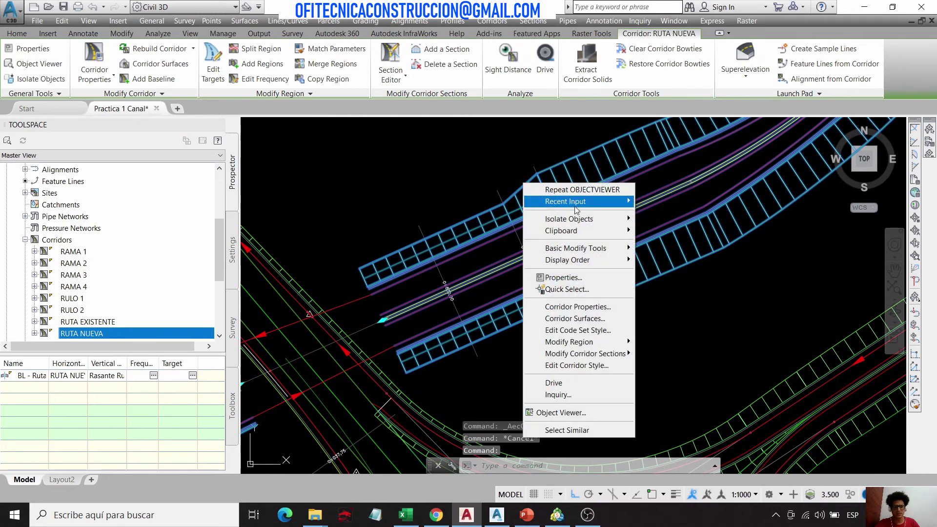
key(Escape)
key(Escape)
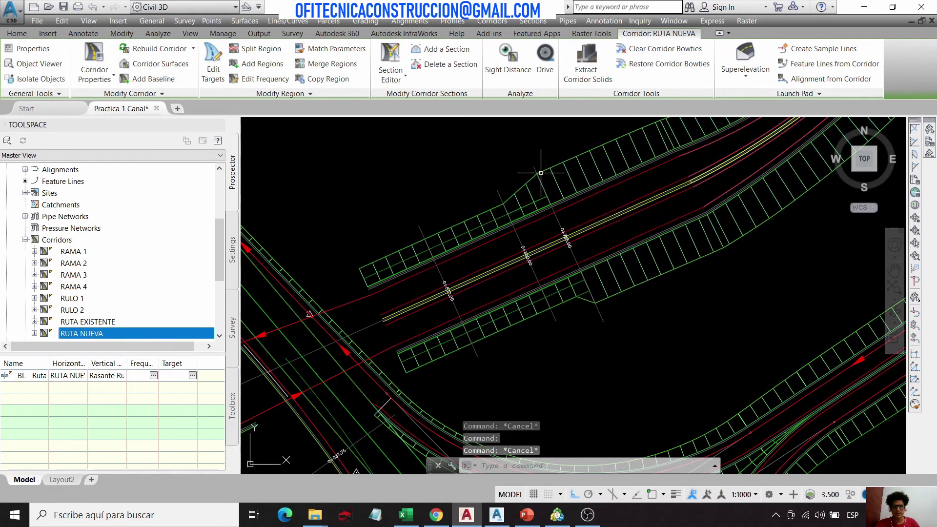
click(499, 516)
Step: Zoom the Muro Tierra Armada preview, then go back to the top-level flowchart with both wall sequences
scroll(820, 98, down, 5)
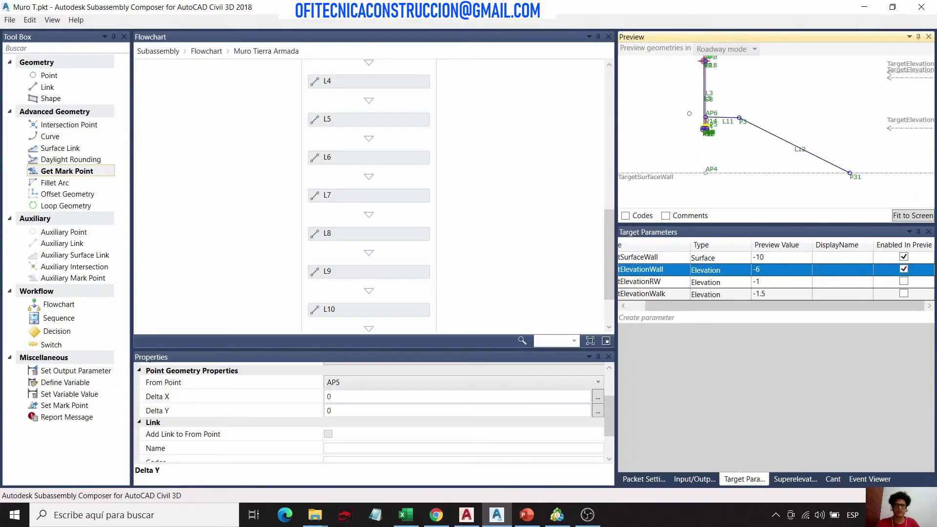
scroll(698, 112, up, 3)
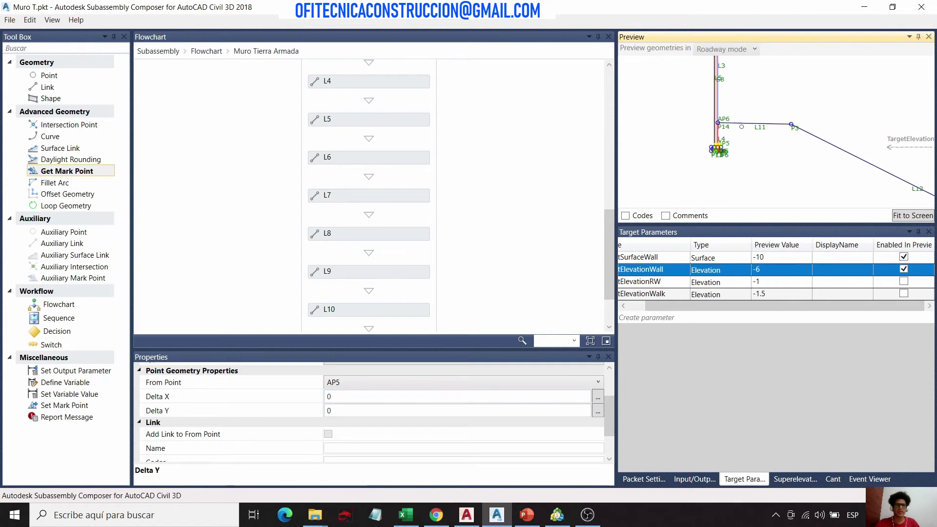
scroll(777, 131, down, 3)
scroll(776, 132, up, 3)
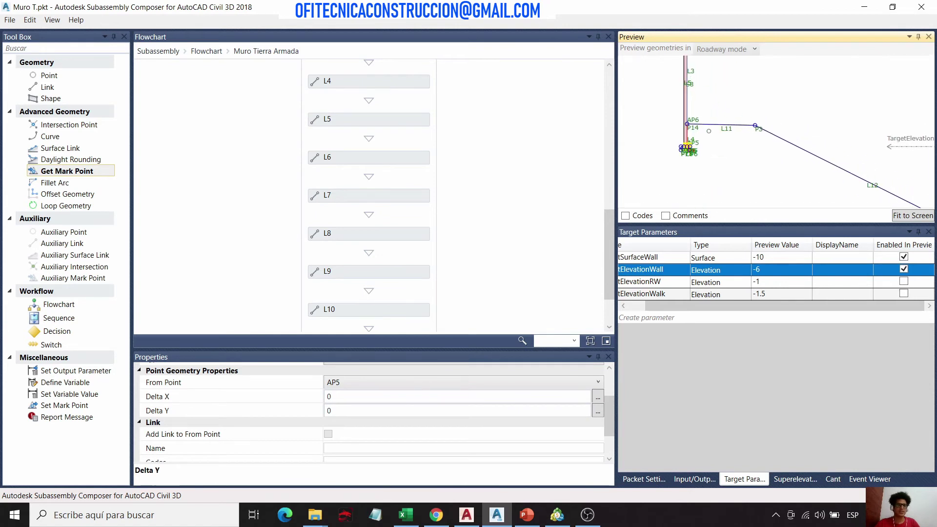
scroll(776, 132, up, 2)
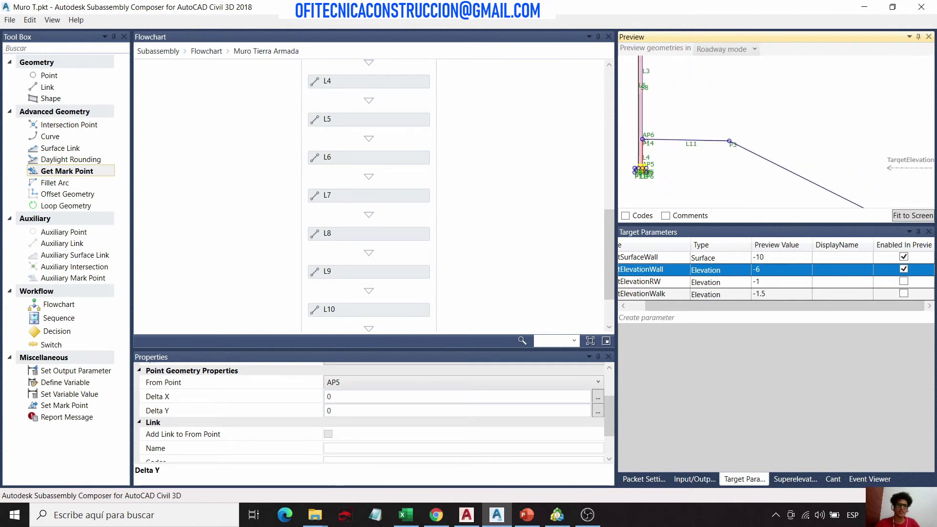
scroll(646, 144, up, 2)
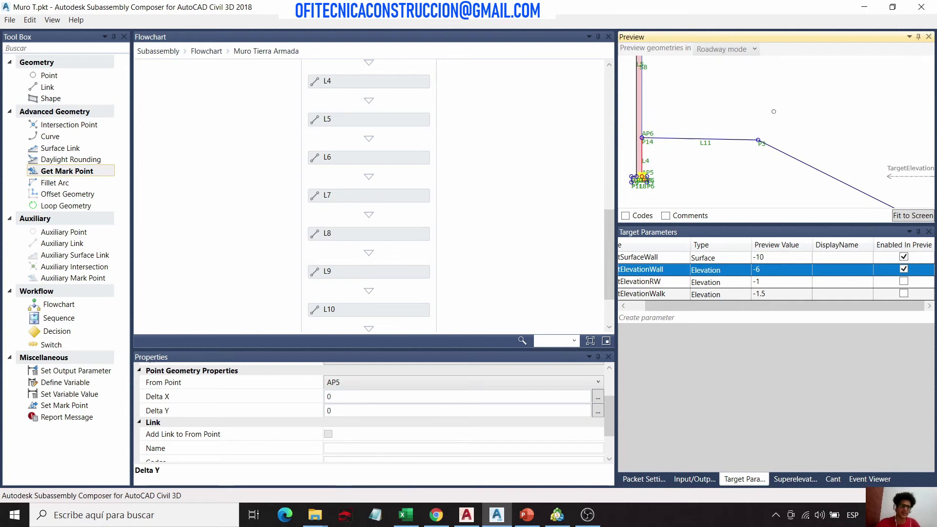
scroll(760, 135, up, 1)
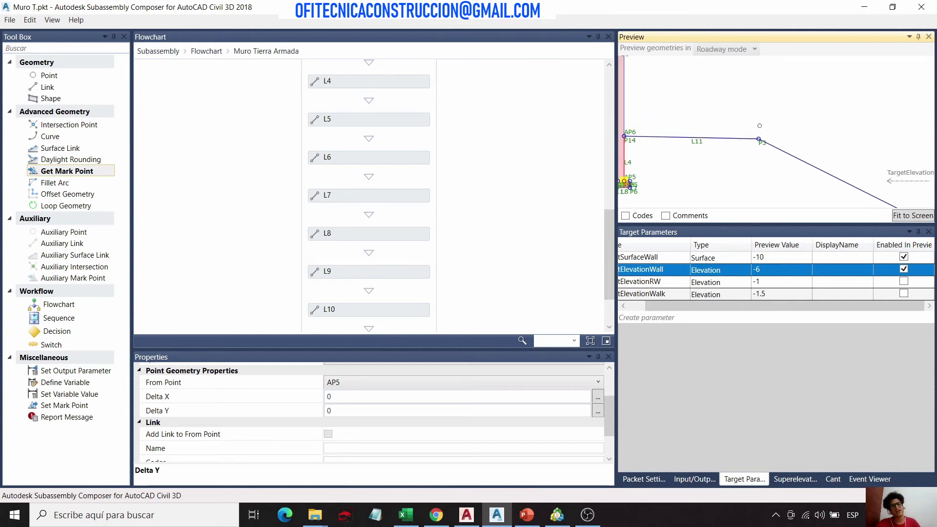
scroll(733, 153, down, 5)
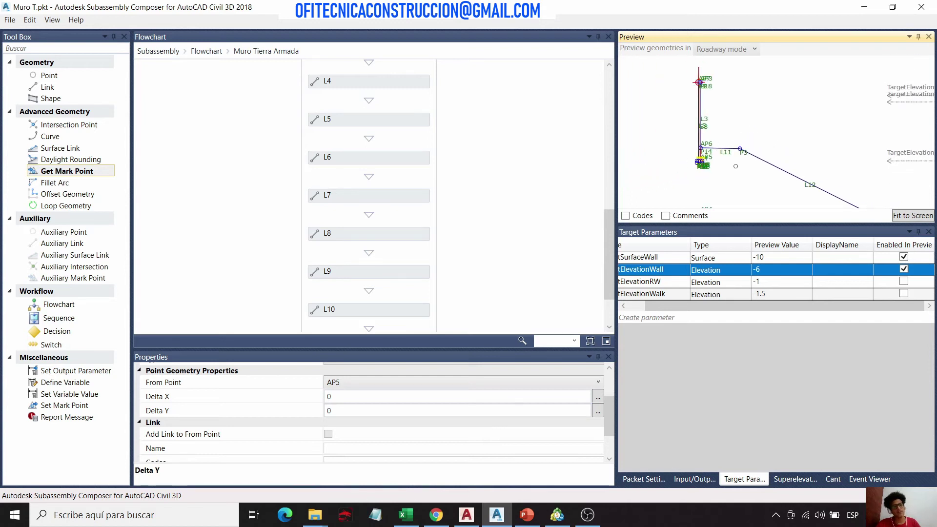
scroll(750, 153, up, 3)
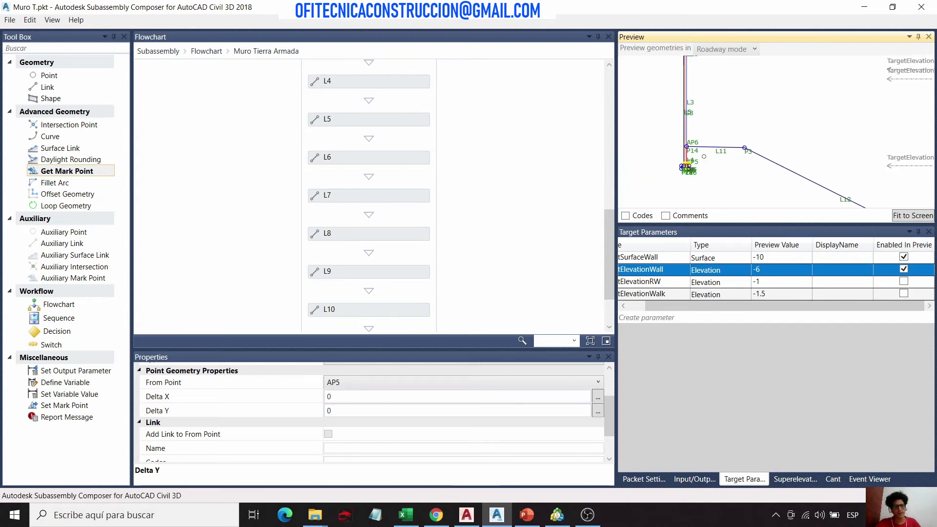
click(207, 52)
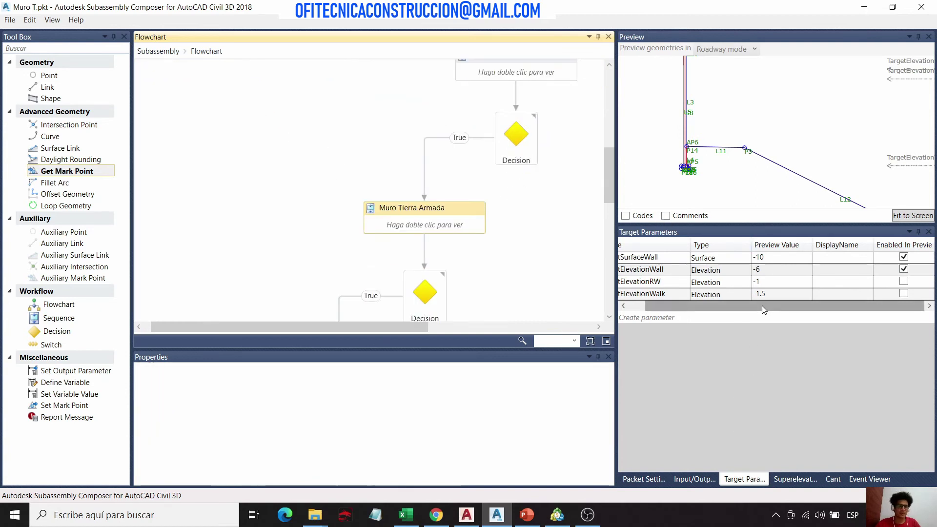
drag(762, 306, 745, 306)
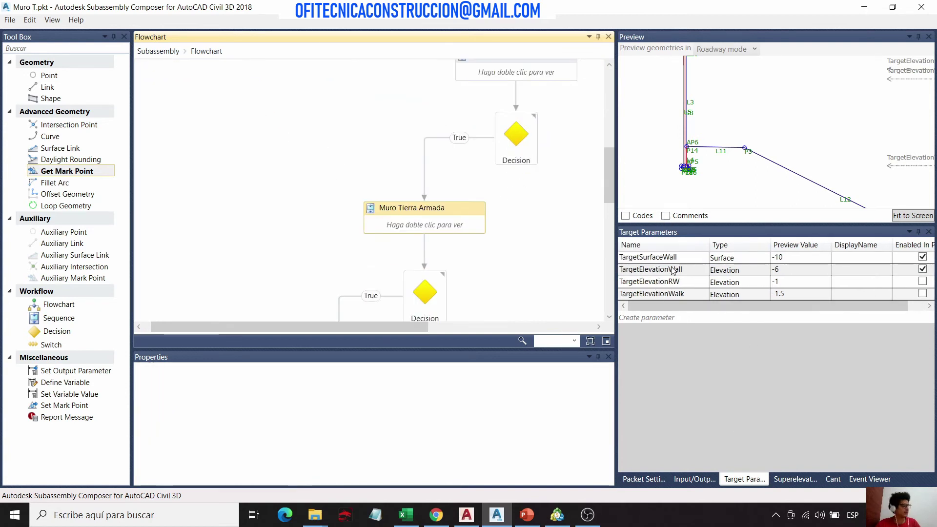
scroll(409, 218, up, 4)
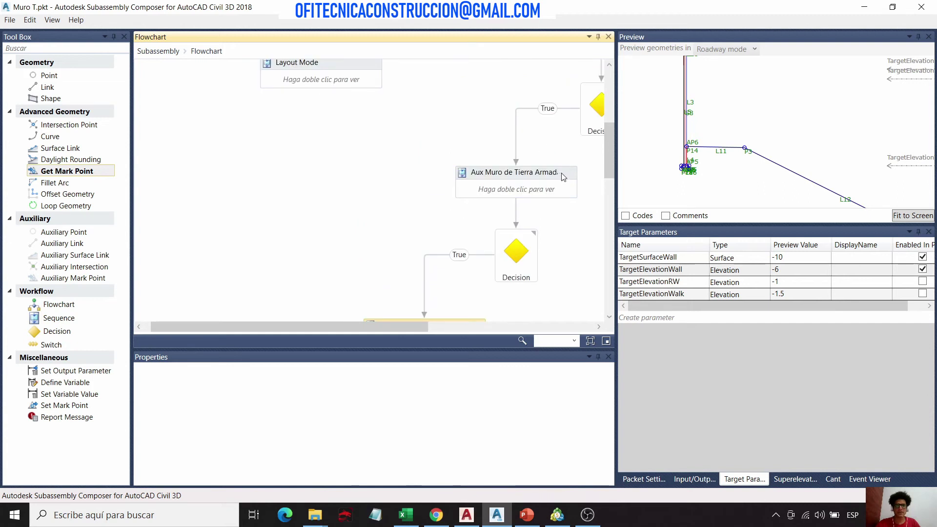
Step: In Aux Muro de Tierra Armada, keep AP6 on TargetElevationRW and enable TargetElevationRW in preview
double_click(563, 176)
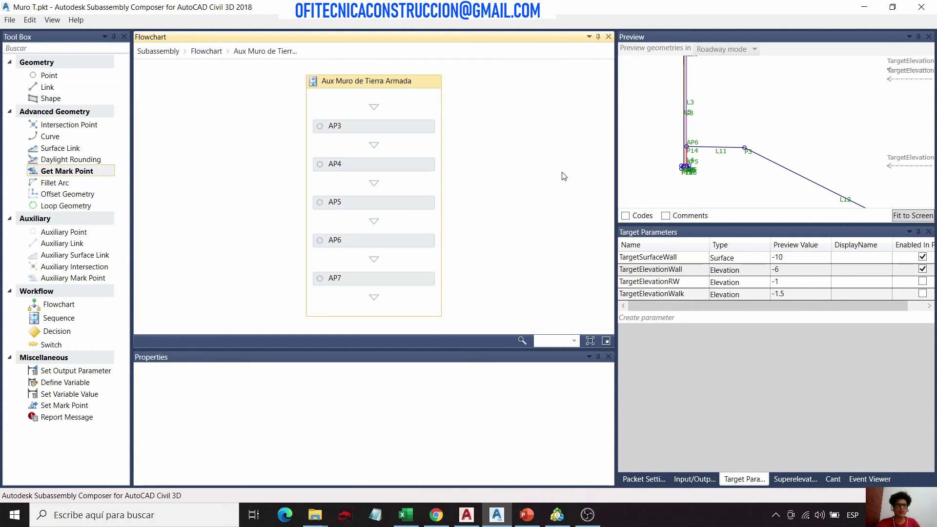
click(399, 238)
scroll(328, 450, down, 2)
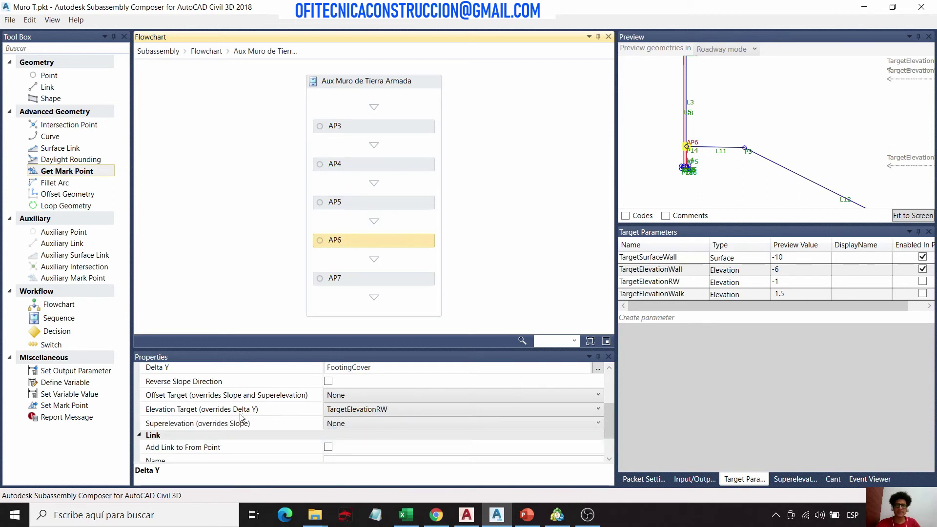
click(400, 410)
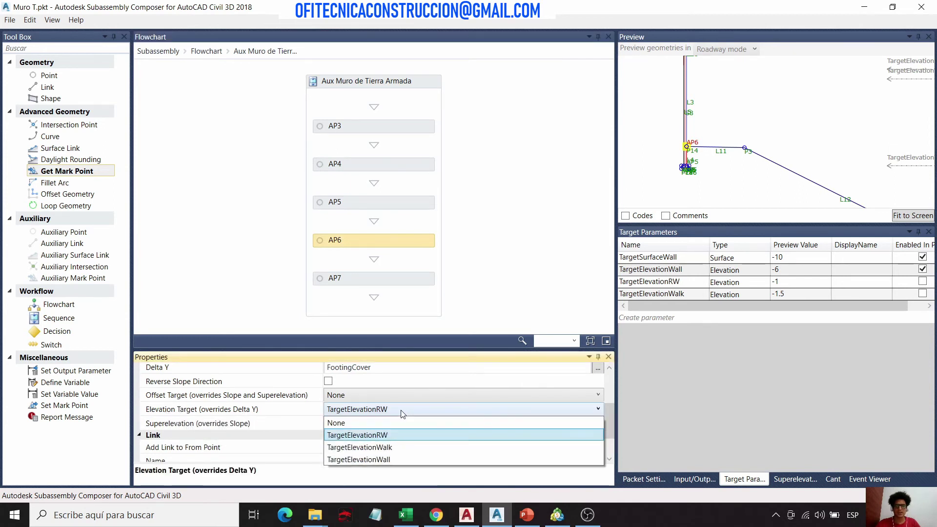
click(400, 410)
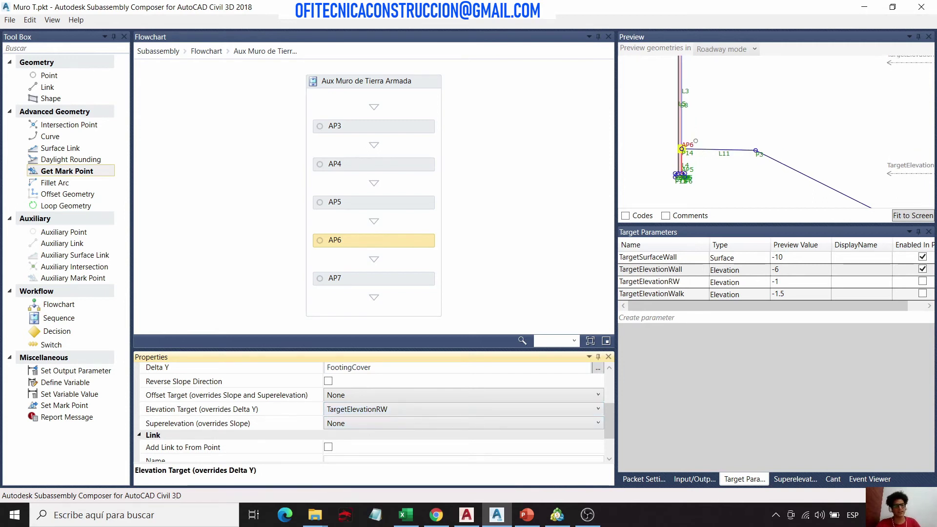
click(926, 287)
click(904, 282)
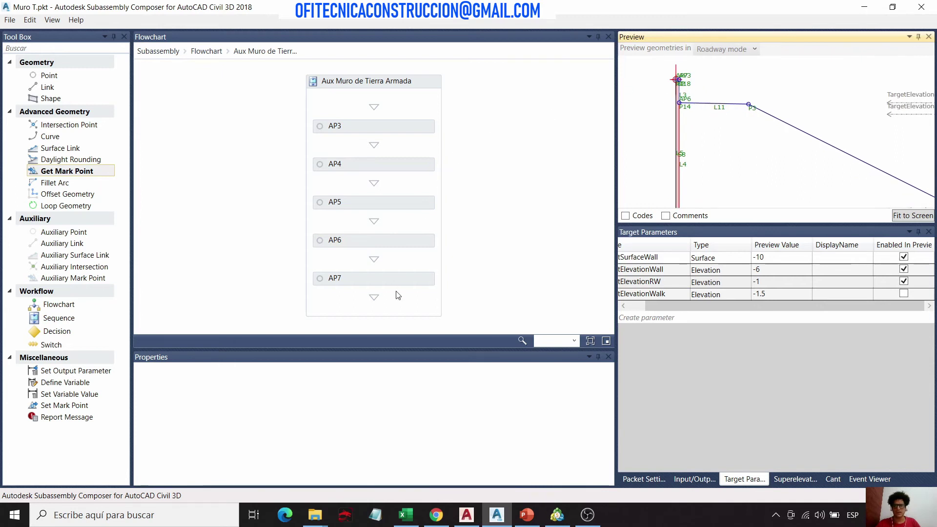
Step: Look through the Muro Tierra Armada sequence, then return to the parent flowchart
click(206, 51)
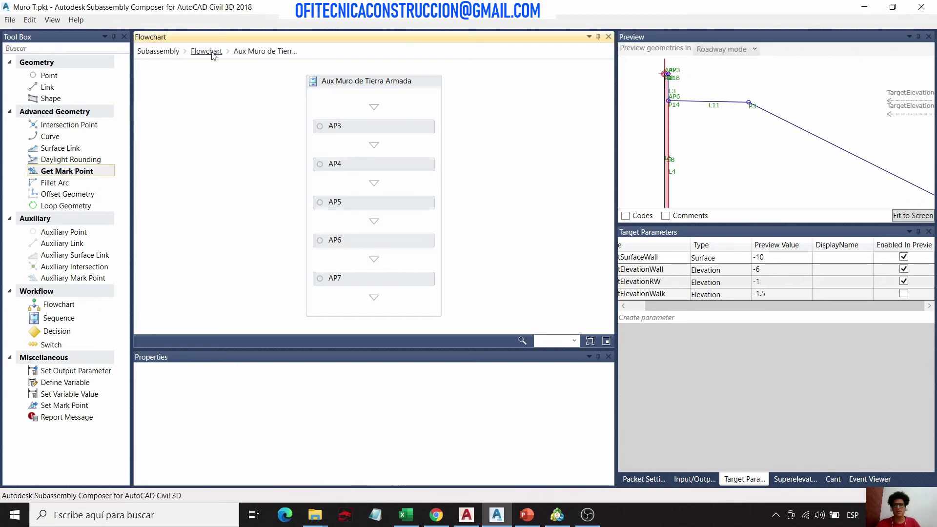
scroll(410, 175, down, 6)
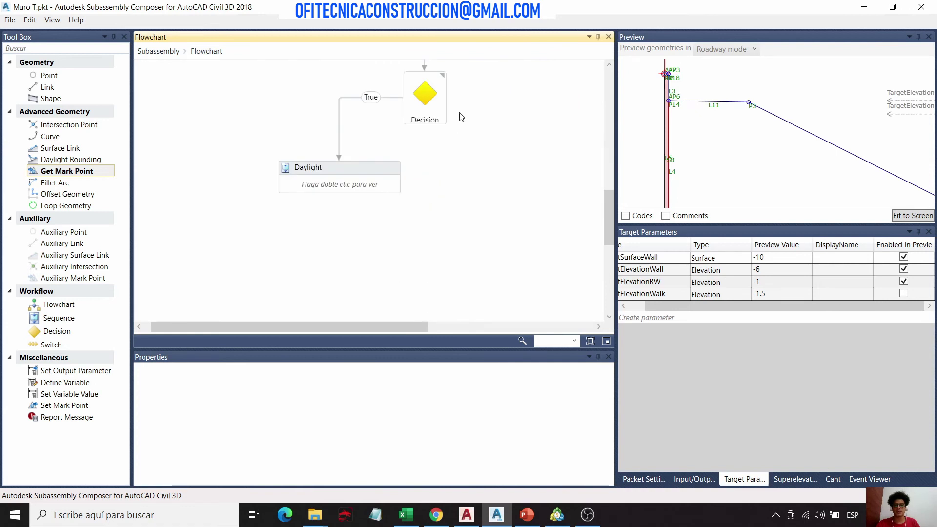
scroll(482, 127, up, 3)
double_click(478, 185)
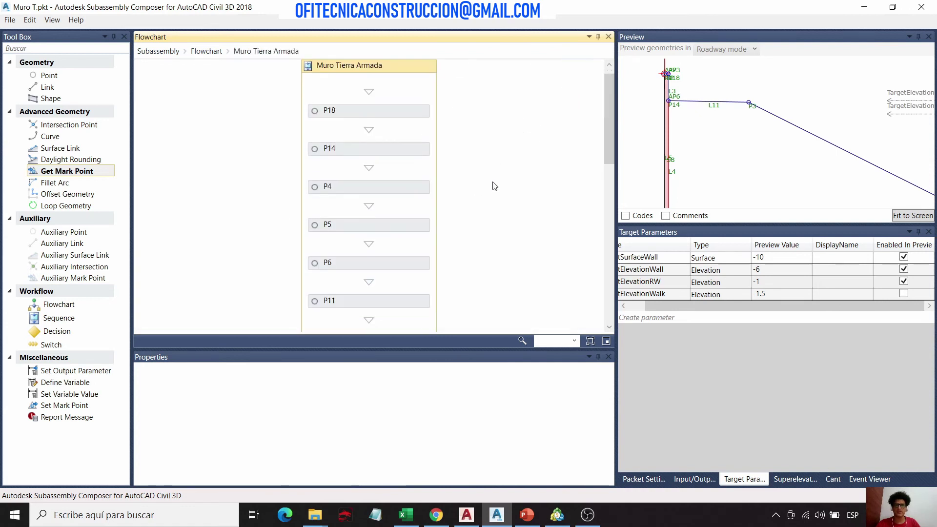
scroll(386, 209, down, 5)
scroll(391, 211, up, 3)
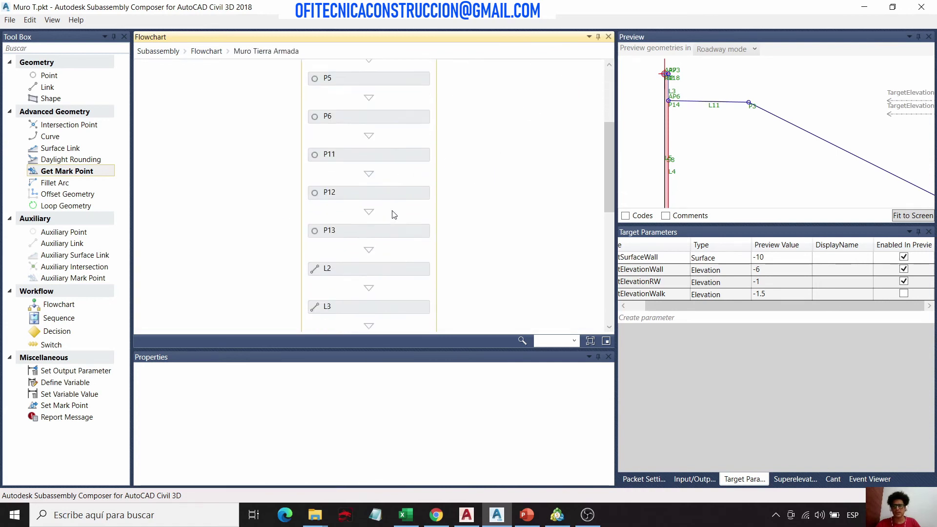
scroll(395, 216, up, 2)
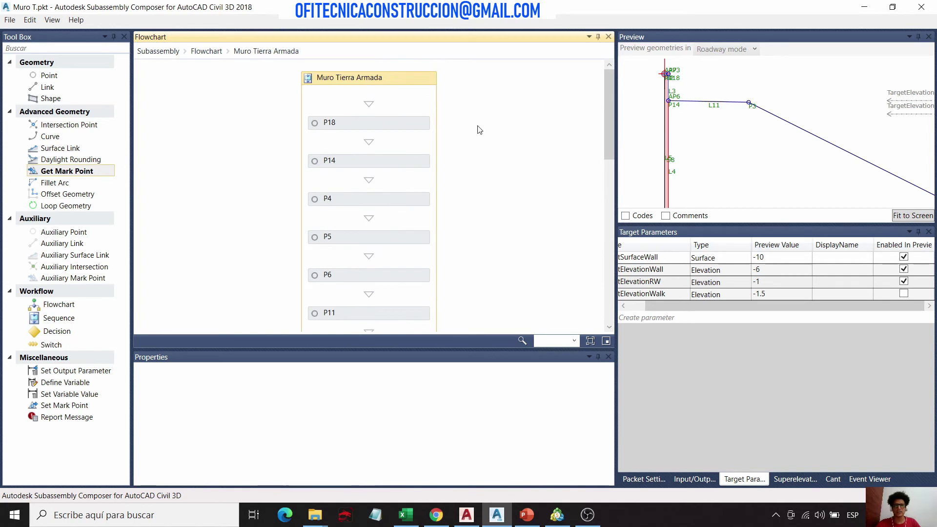
click(206, 51)
scroll(380, 167, down, 3)
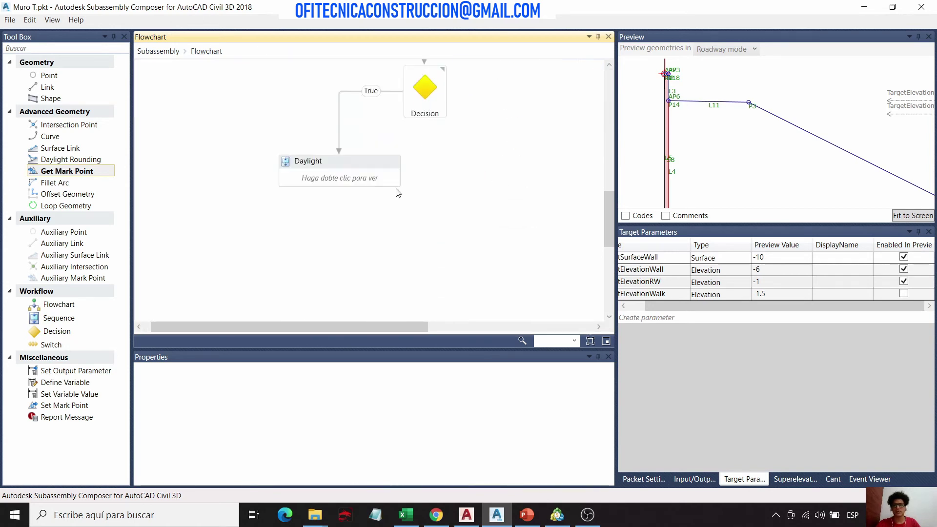
Step: In the Daylight sequence, enable TargetElevationWalk in preview for P3&L11's elevation target
double_click(390, 179)
click(403, 185)
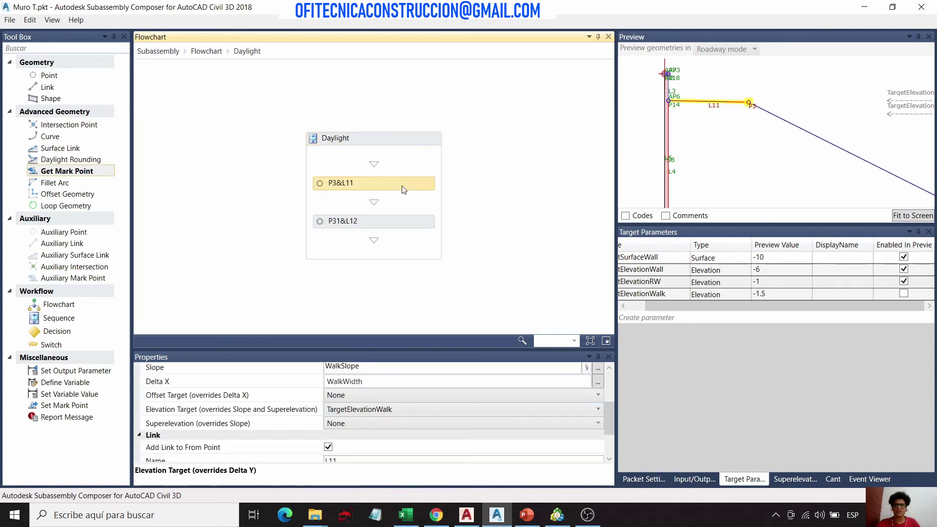
click(248, 410)
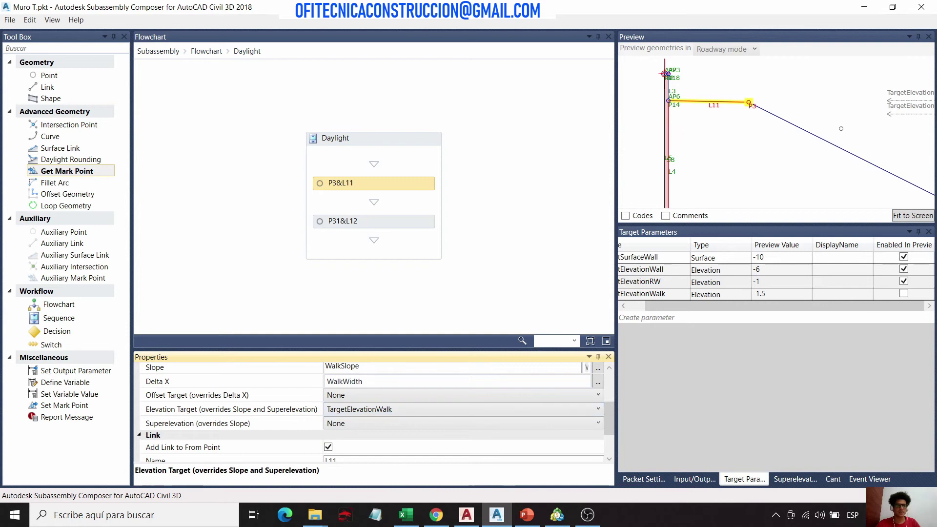
click(906, 294)
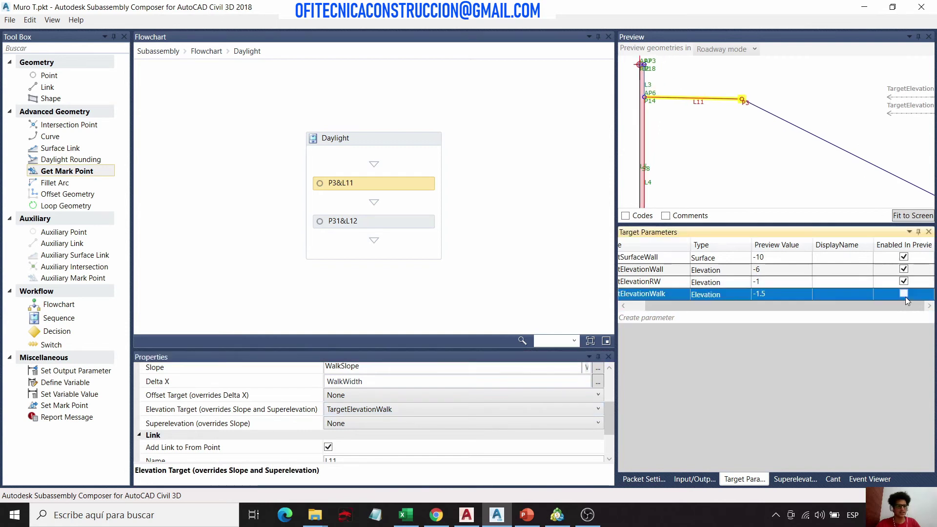
click(757, 93)
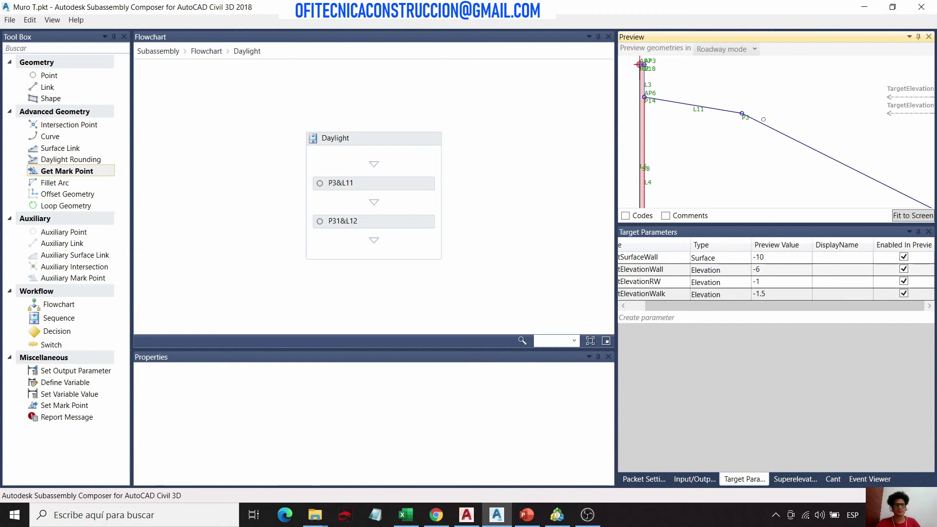
click(205, 52)
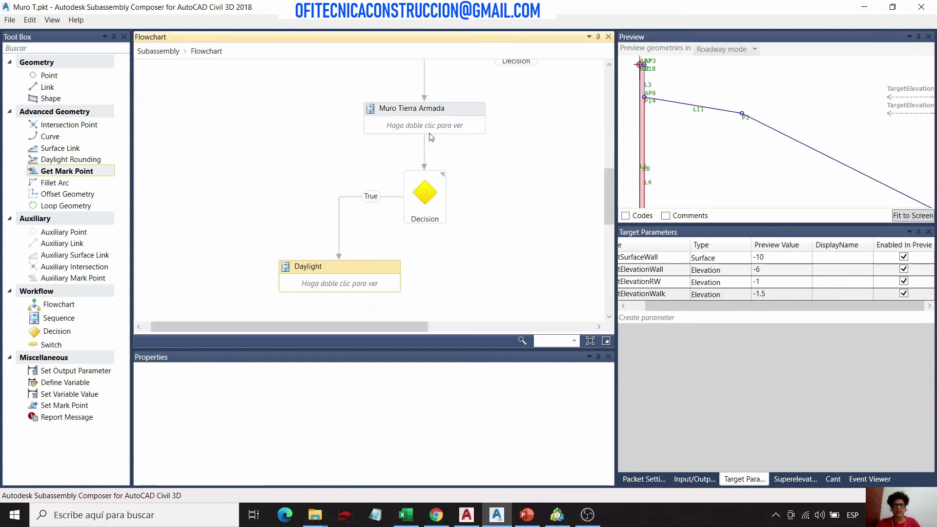
Step: Back in Civil 3D, zoom to the RUTA NUEVA road edges near station 0+785
click(467, 515)
scroll(450, 254, down, 5)
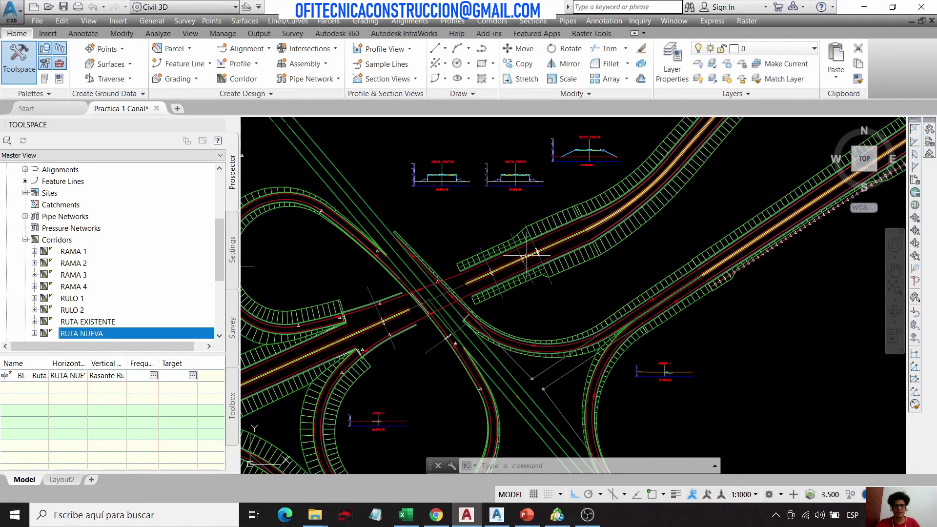
middle_drag(518, 231, 542, 244)
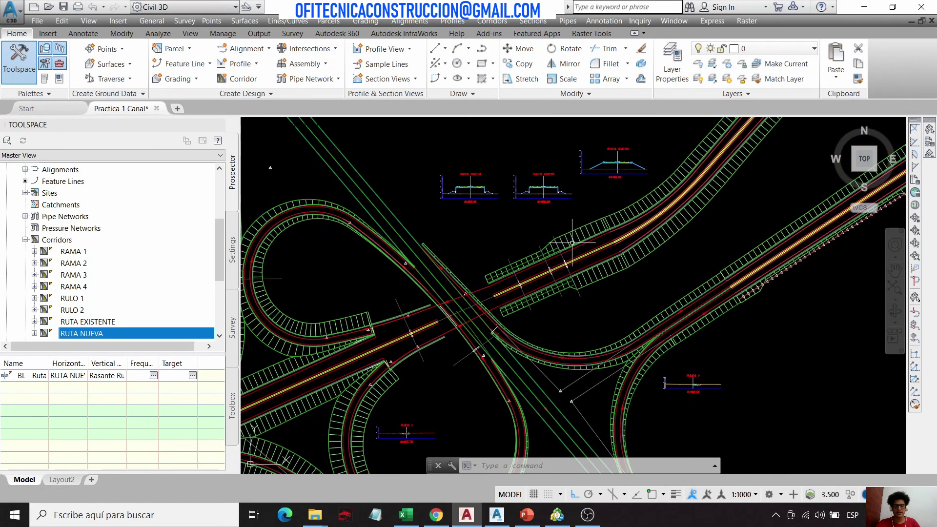
scroll(586, 229, up, 6)
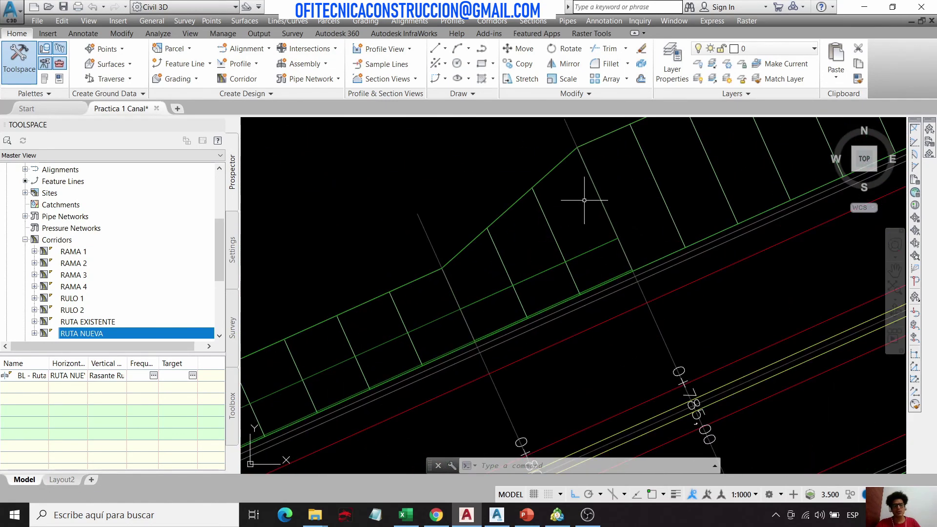
mouse_move(568, 201)
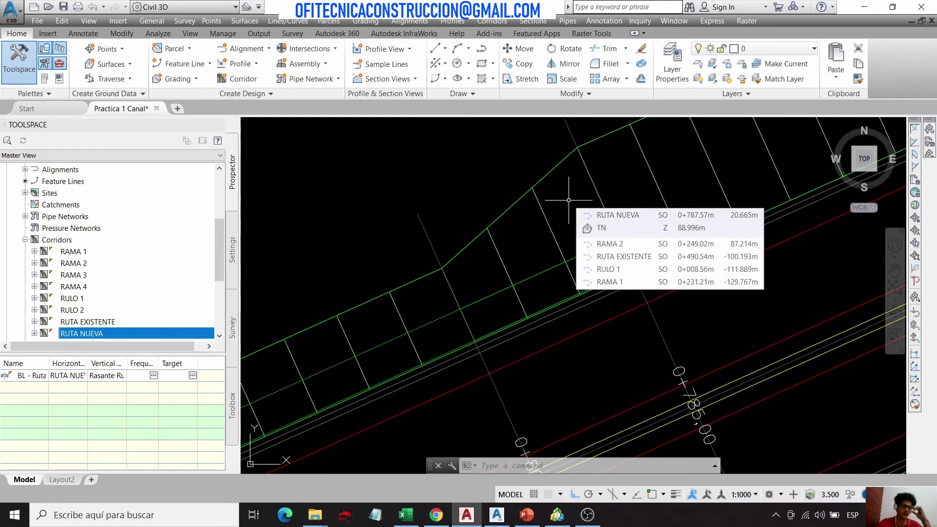
key(Escape)
key(Escape)
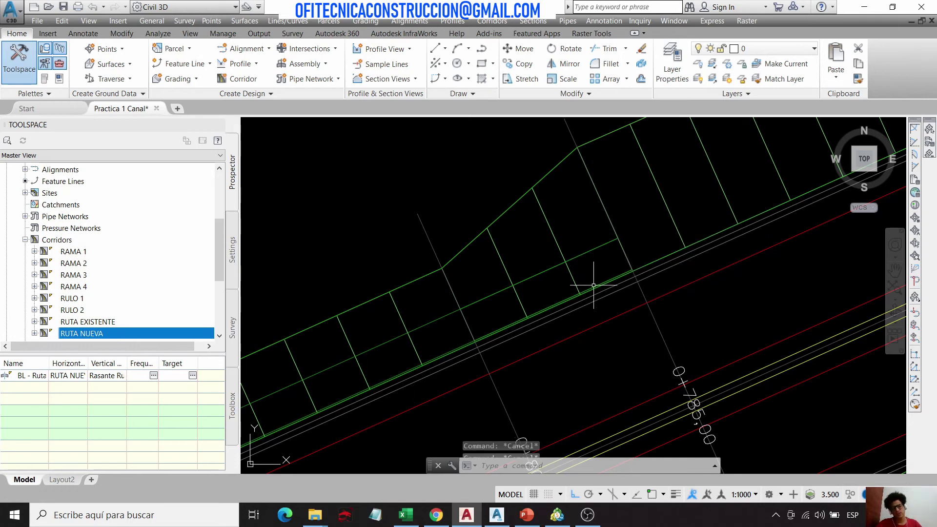
scroll(630, 281, up, 3)
Step: Select two road-edge feature lines and follow them along the corridor
click(623, 269)
scroll(732, 184, down, 3)
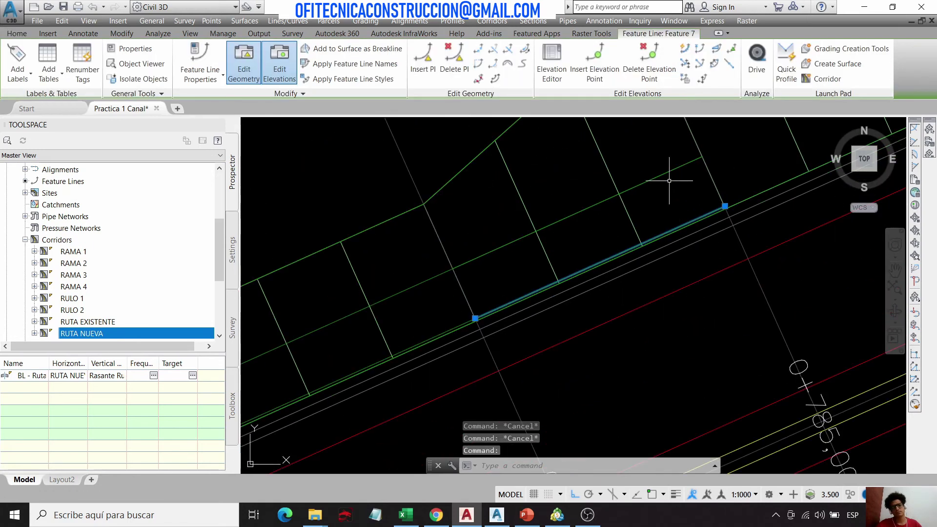
click(656, 174)
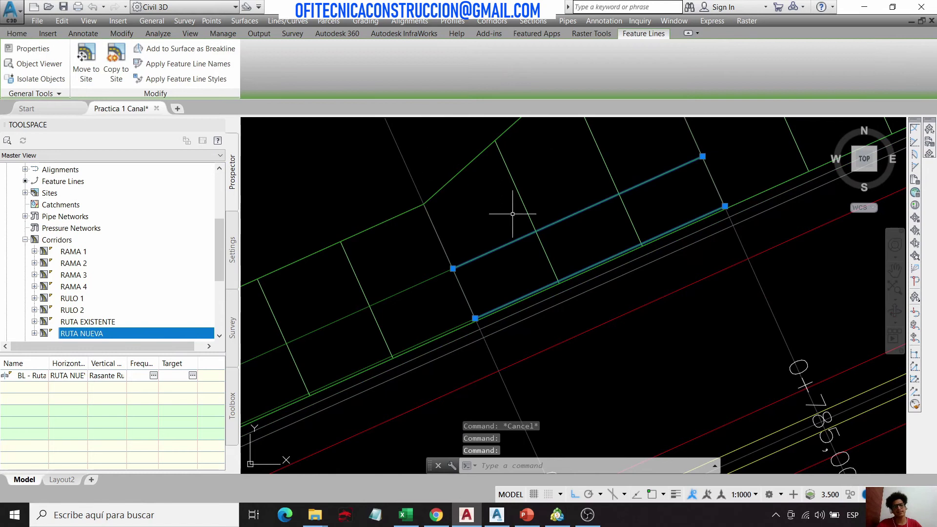
middle_drag(718, 141, 625, 148)
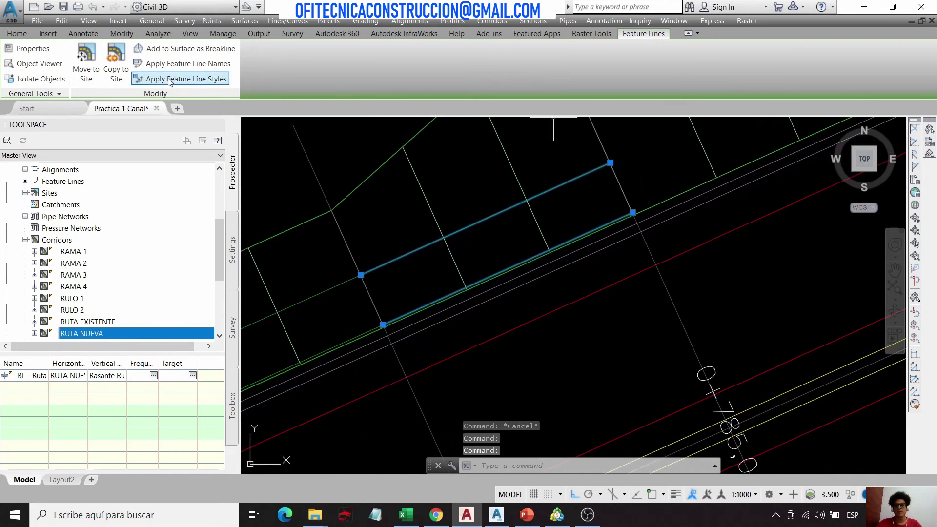
key(Escape)
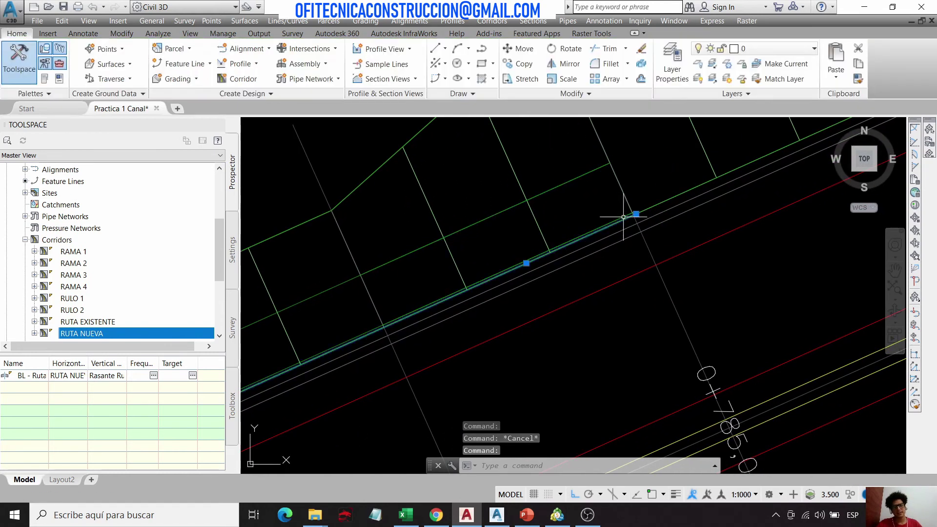
Step: Select the Feature 7 road-edge line and inspect it along its length
click(630, 214)
key(Escape)
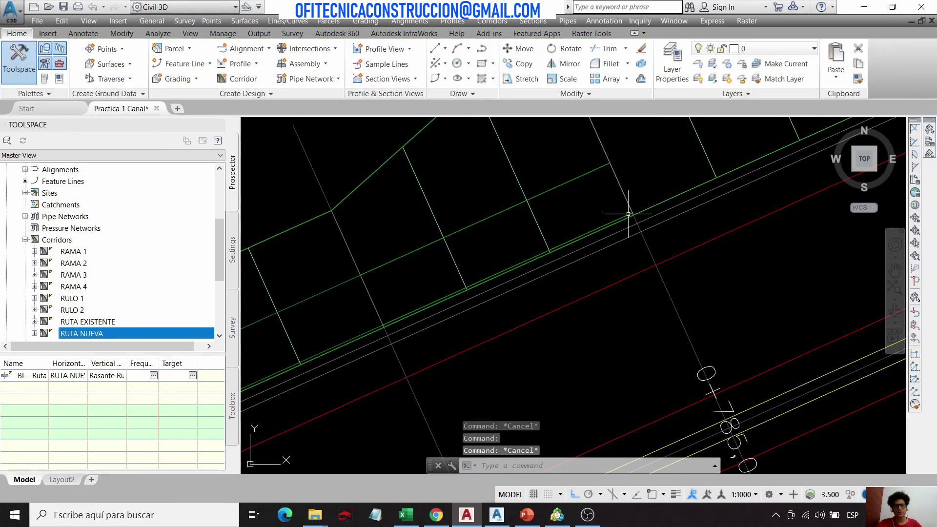
click(632, 214)
scroll(644, 202, up, 3)
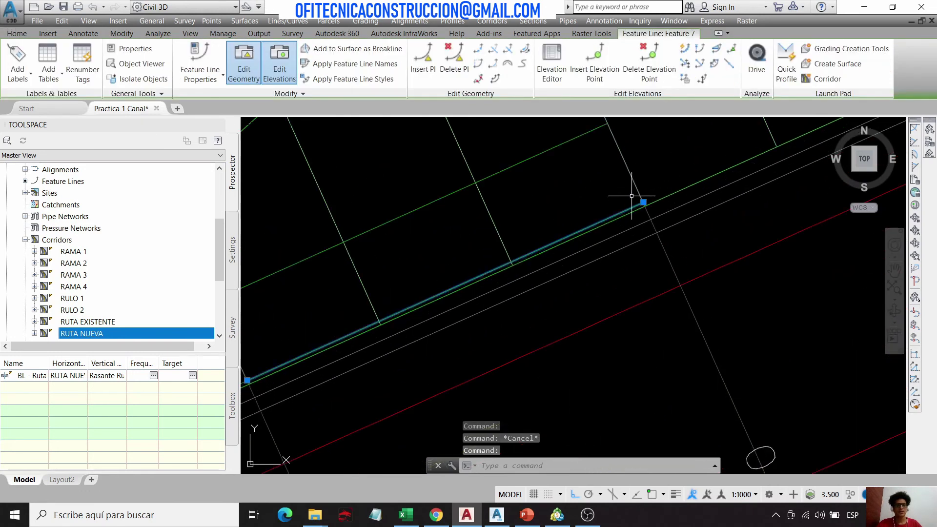
middle_drag(658, 212, 681, 262)
scroll(734, 126, down, 2)
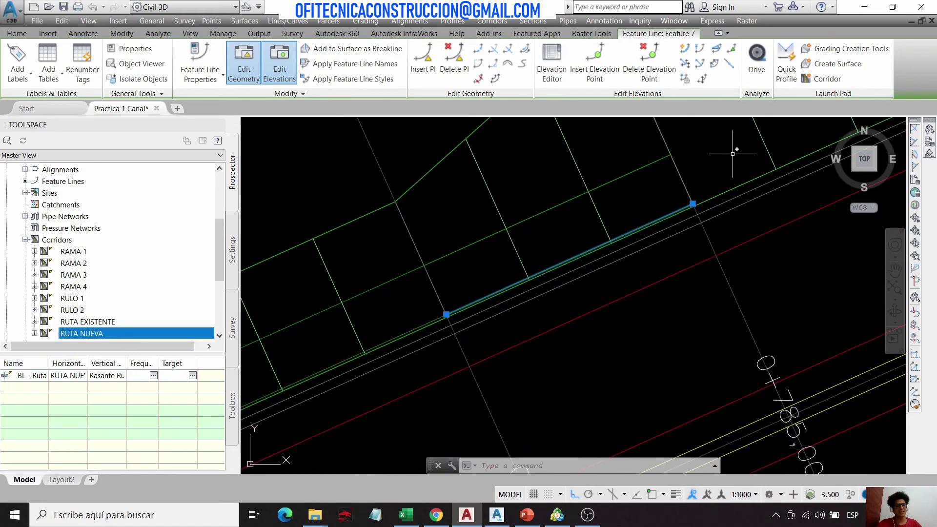
scroll(679, 210, up, 2)
scroll(679, 209, down, 1)
scroll(601, 247, up, 3)
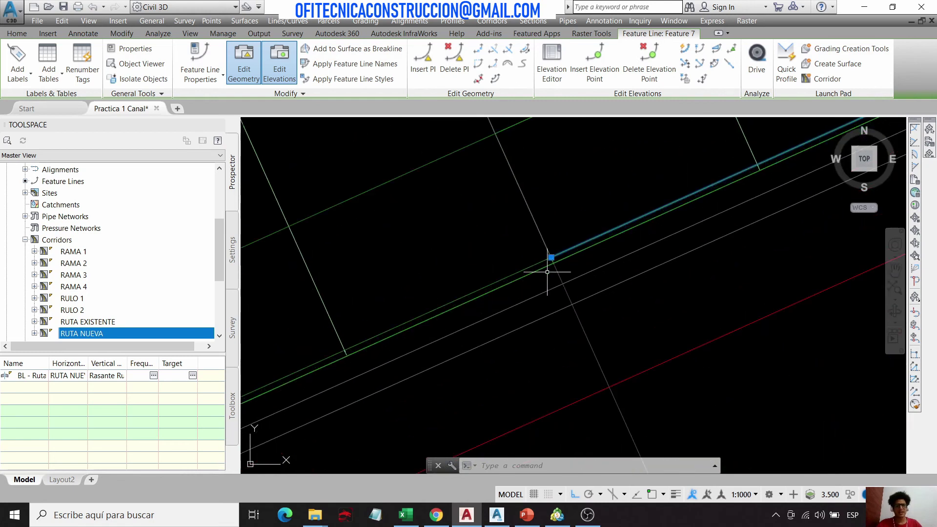
scroll(543, 261, down, 2)
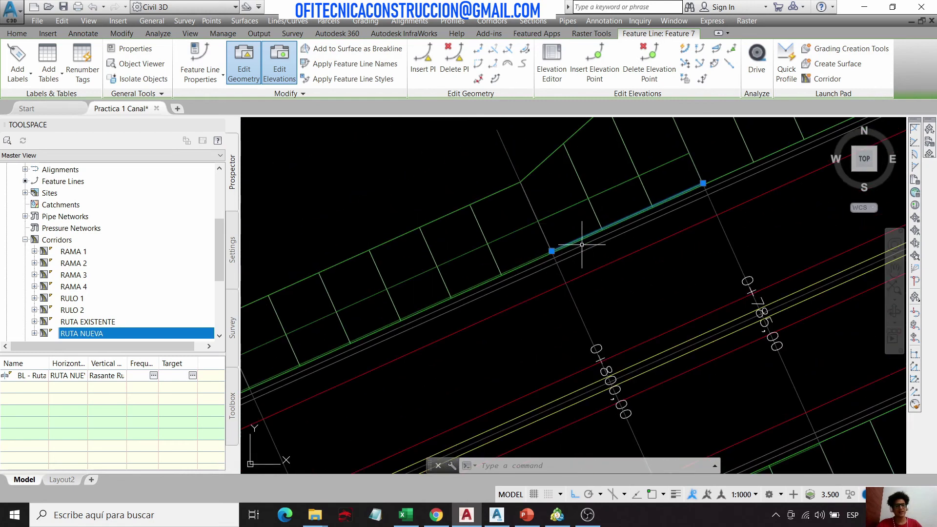
key(Escape)
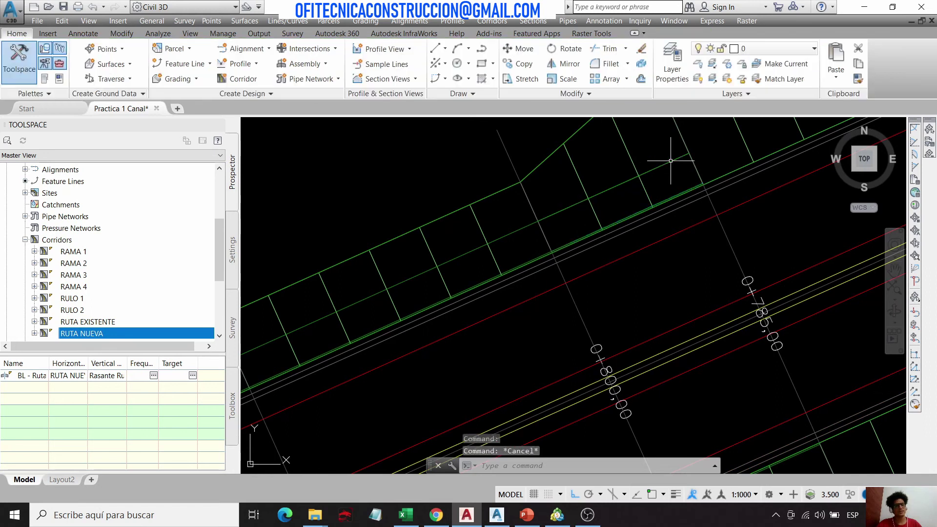
Step: Check the Feature 6 line and the other road-edge line, then clear the selection
click(635, 177)
key(Escape)
click(701, 183)
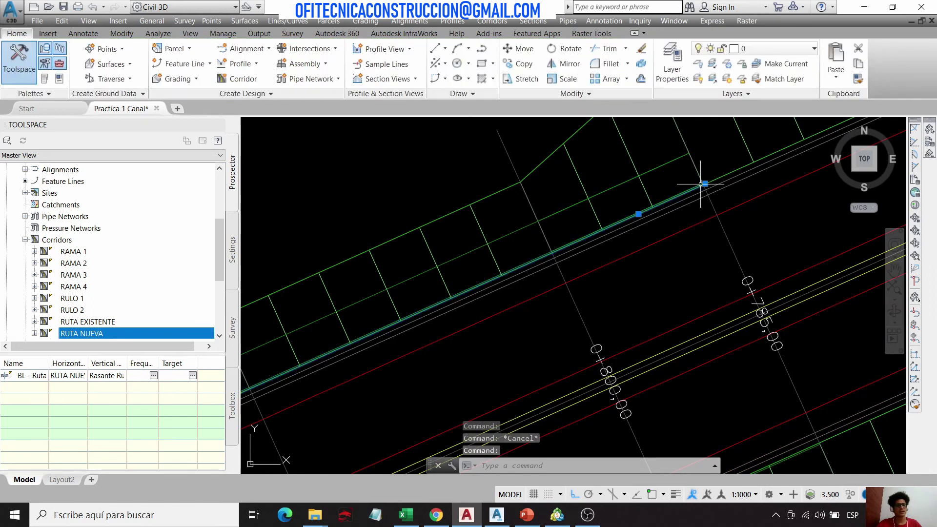
key(Escape)
key(Escape)
scroll(520, 183, down, 5)
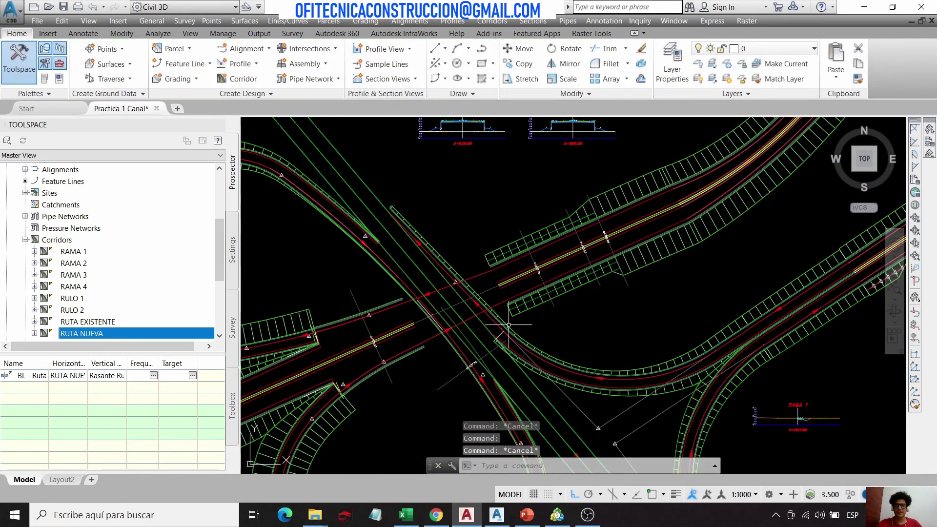
scroll(622, 191, up, 4)
Step: Open RUTA NUEVA's Corridor Properties and the Road Type 2 region's target mapping
click(622, 191)
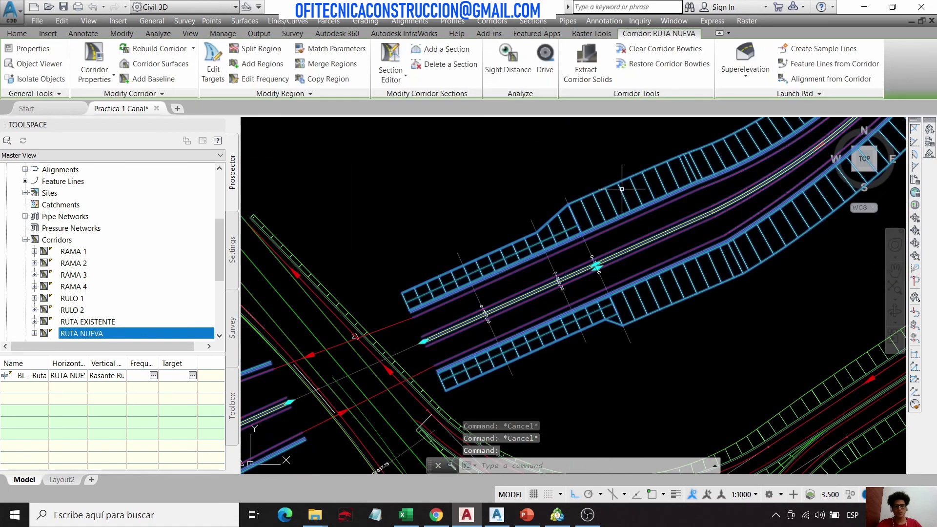
right_click(623, 190)
click(686, 315)
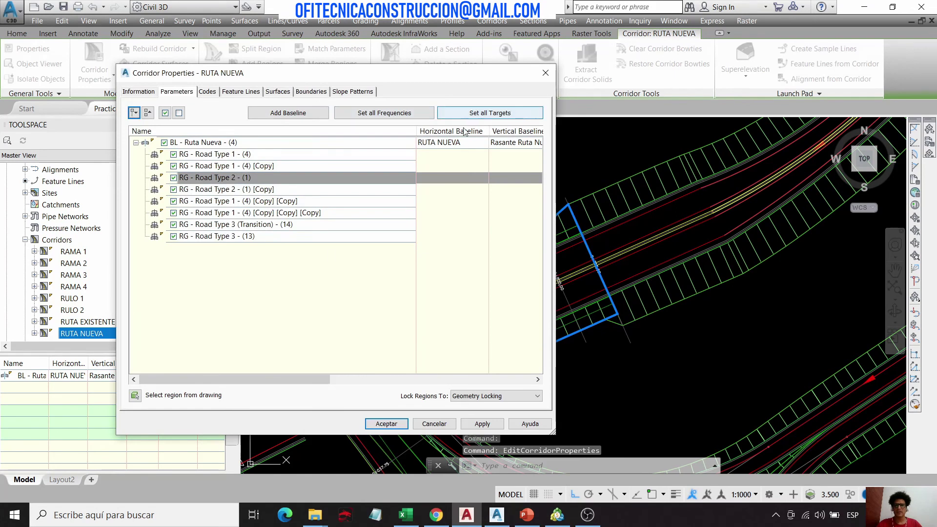
drag(223, 379, 458, 358)
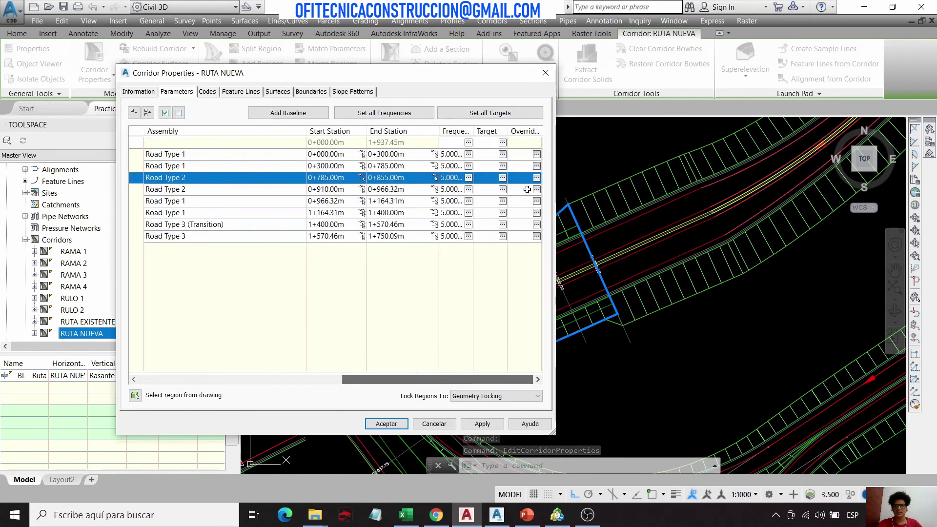
click(502, 177)
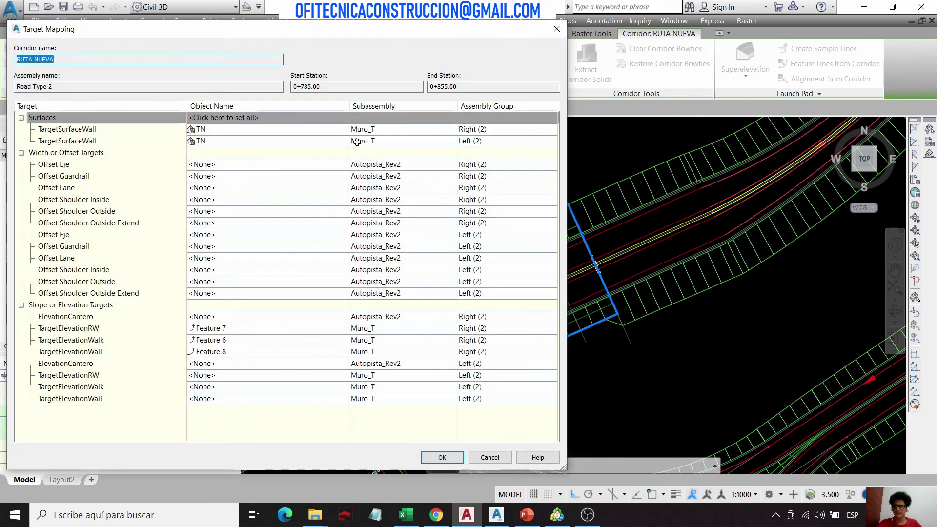
Step: Compare the TargetElevationRW, Walk and Wall targets, then close Target Mapping
click(75, 329)
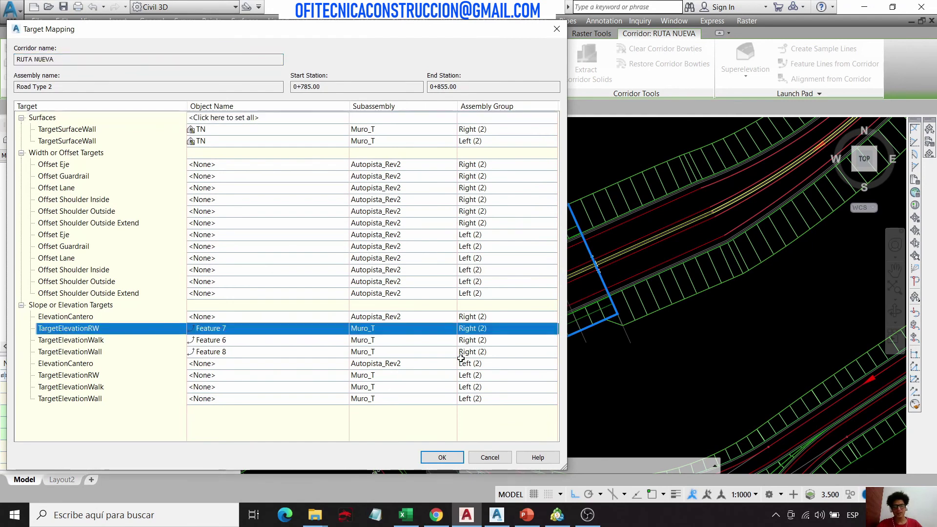
click(94, 344)
click(103, 333)
click(112, 341)
click(98, 334)
click(96, 351)
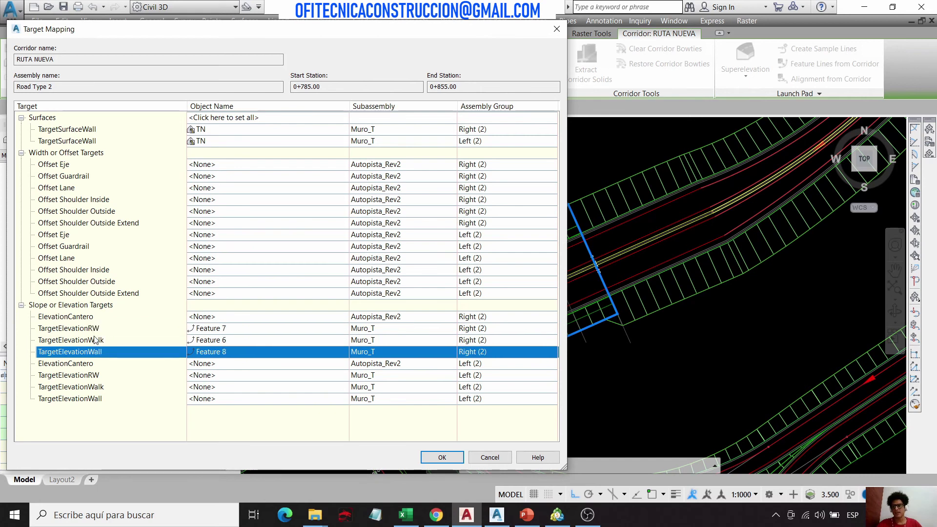
click(96, 341)
click(92, 329)
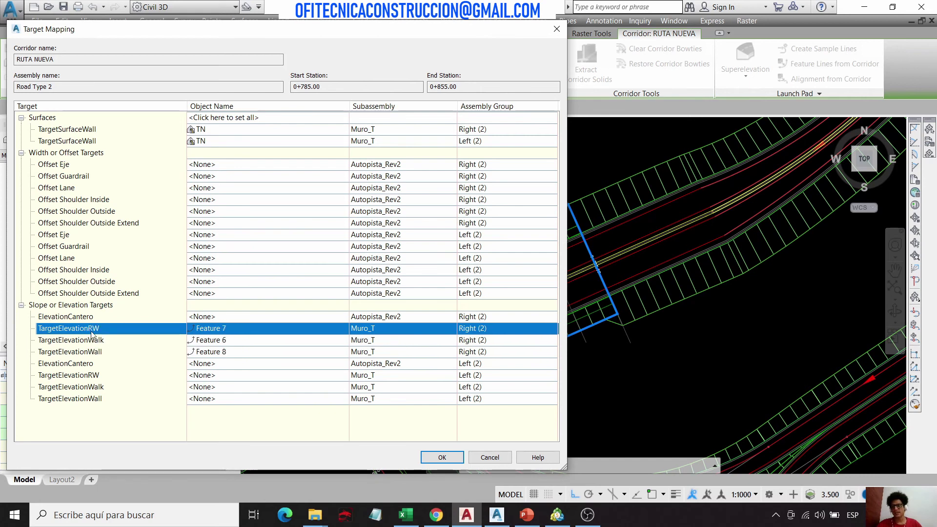
click(556, 29)
Step: Close Corridor Properties, zoom around stations 0+785–0+830, and switch to Subassembly Composer
click(546, 73)
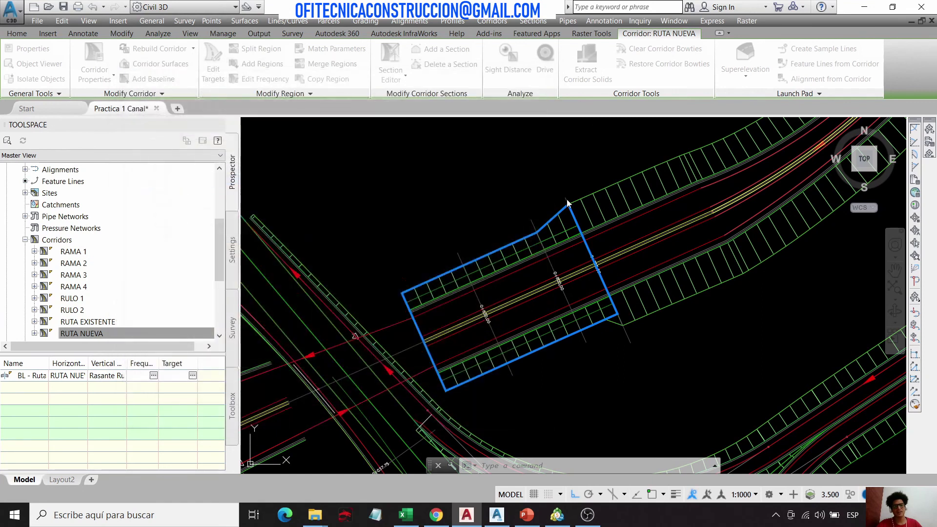
scroll(551, 229, up, 5)
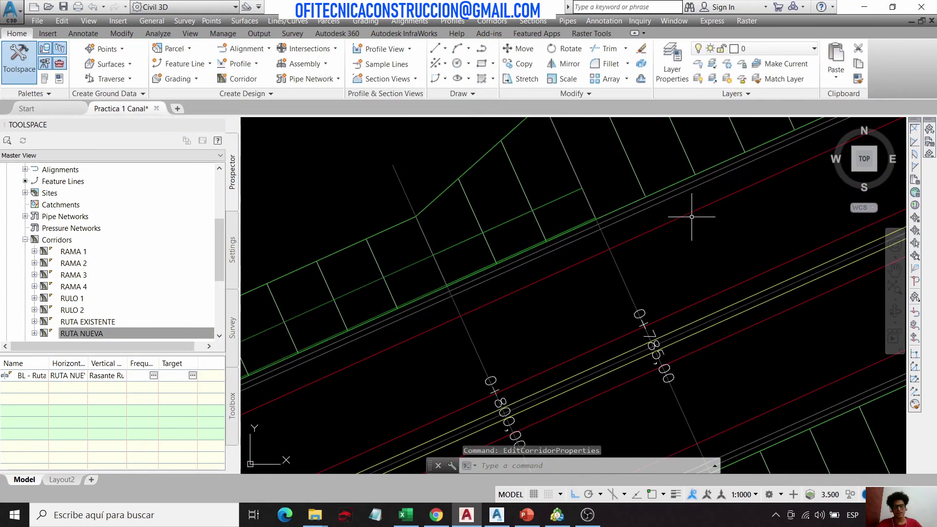
scroll(728, 247, down, 8)
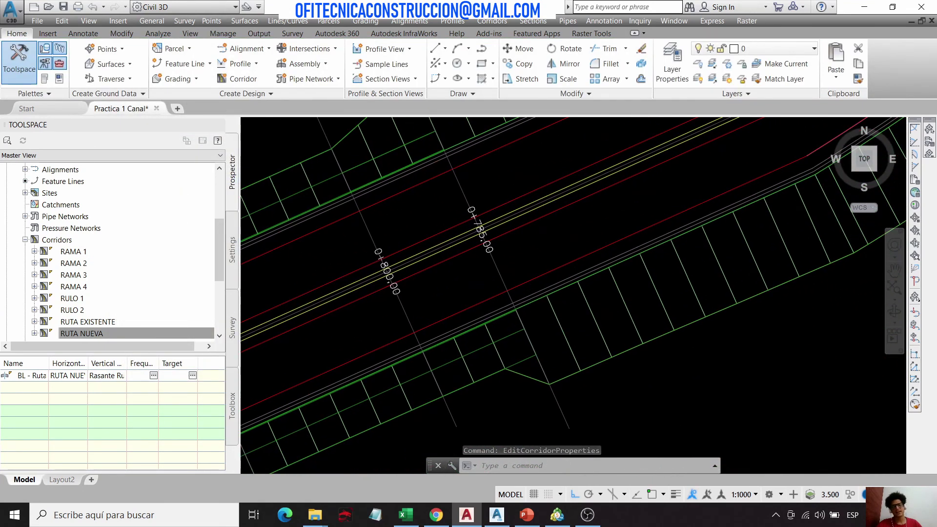
scroll(600, 198, up, 7)
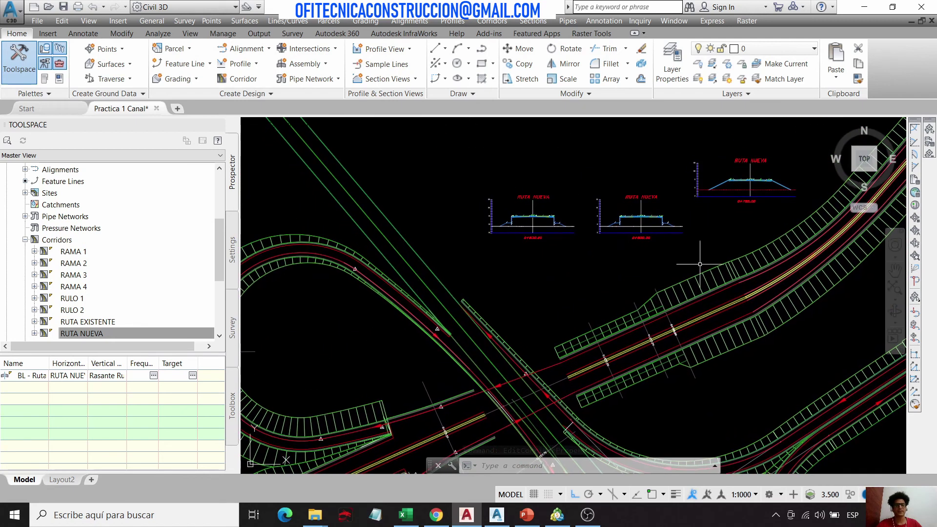
scroll(600, 198, down, 8)
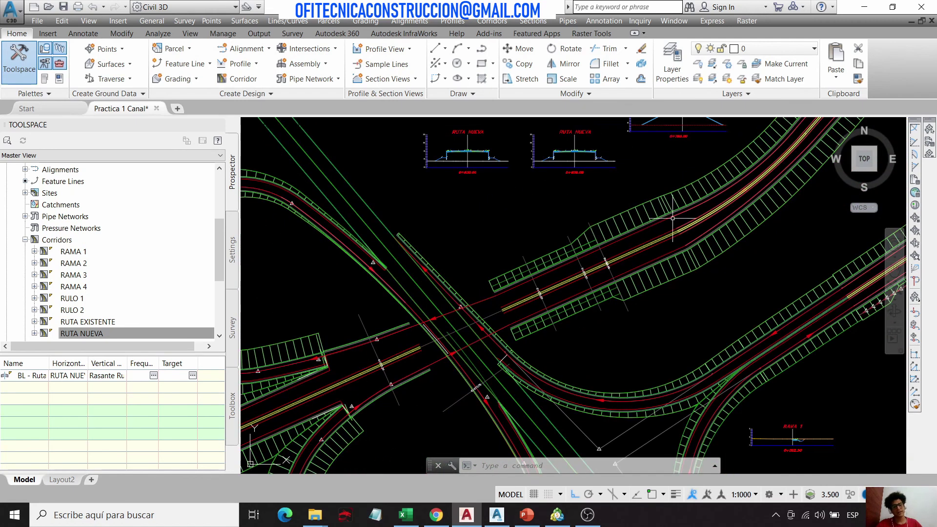
scroll(591, 230, up, 5)
scroll(591, 230, up, 2)
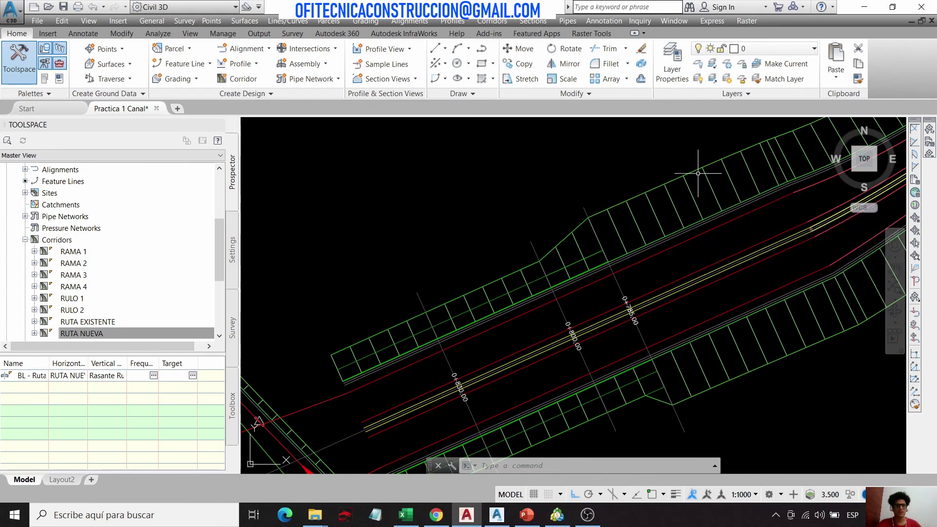
scroll(570, 240, down, 3)
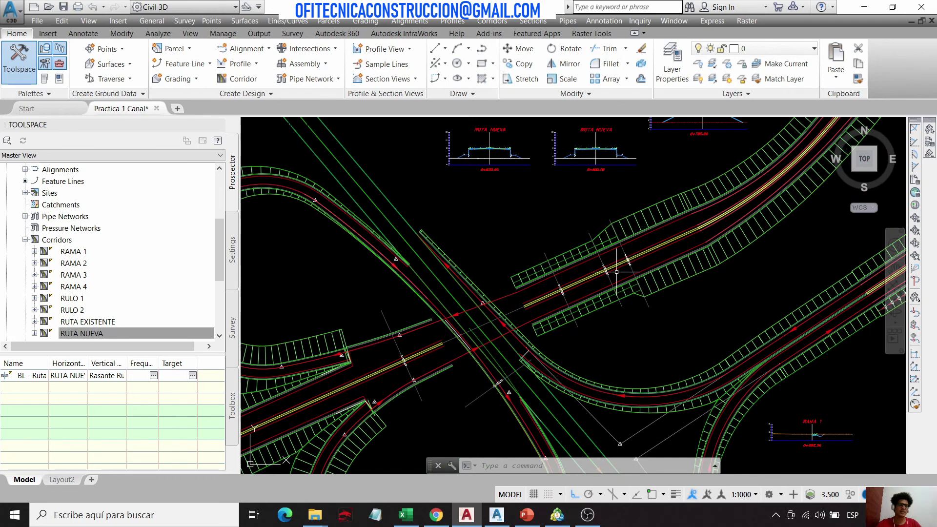
scroll(600, 274, up, 2)
scroll(642, 197, up, 3)
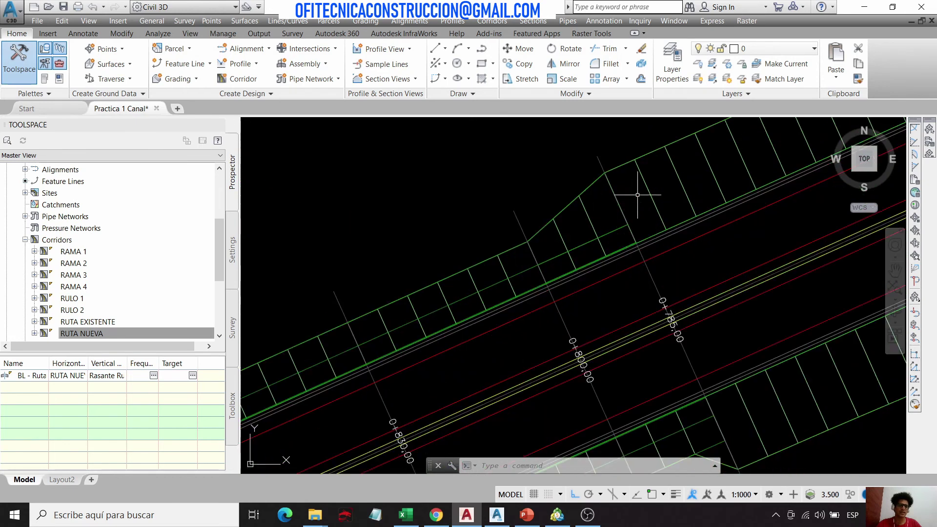
scroll(500, 173, down, 2)
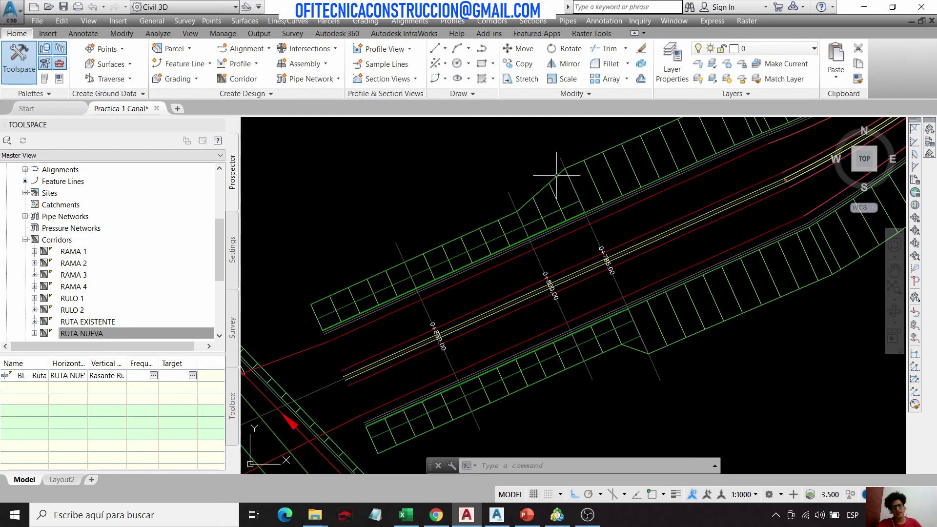
click(497, 515)
Step: Check the lower decision's WithDaylight condition, then set WithDaylight's default value to No
scroll(429, 96, up, 1)
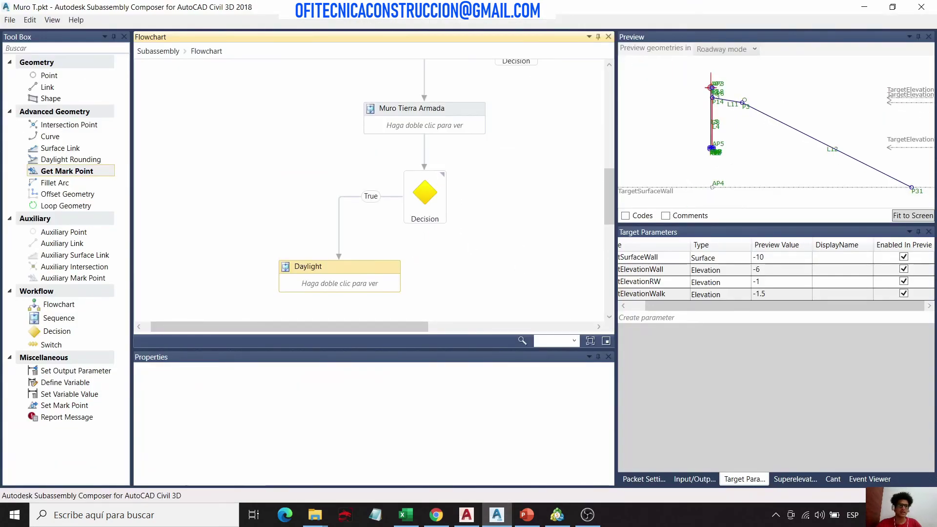
click(694, 478)
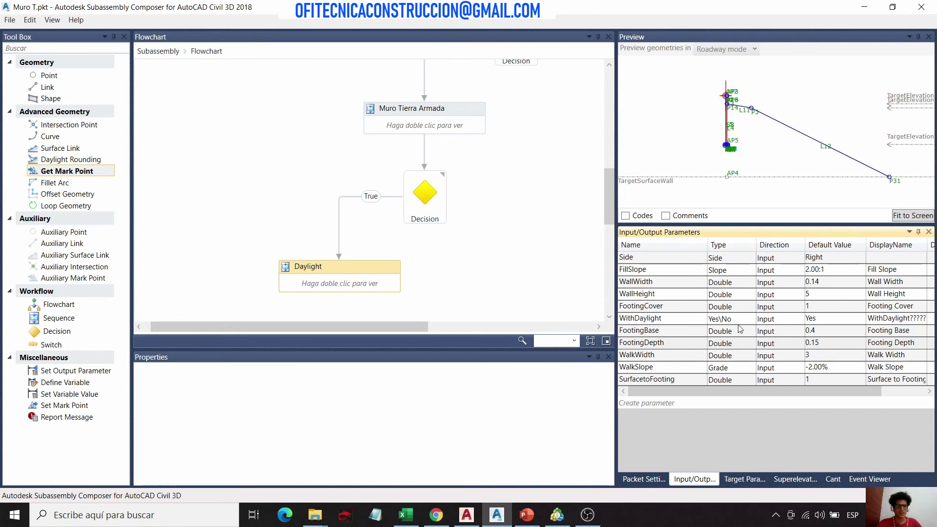
scroll(507, 223, down, 3)
scroll(503, 222, up, 4)
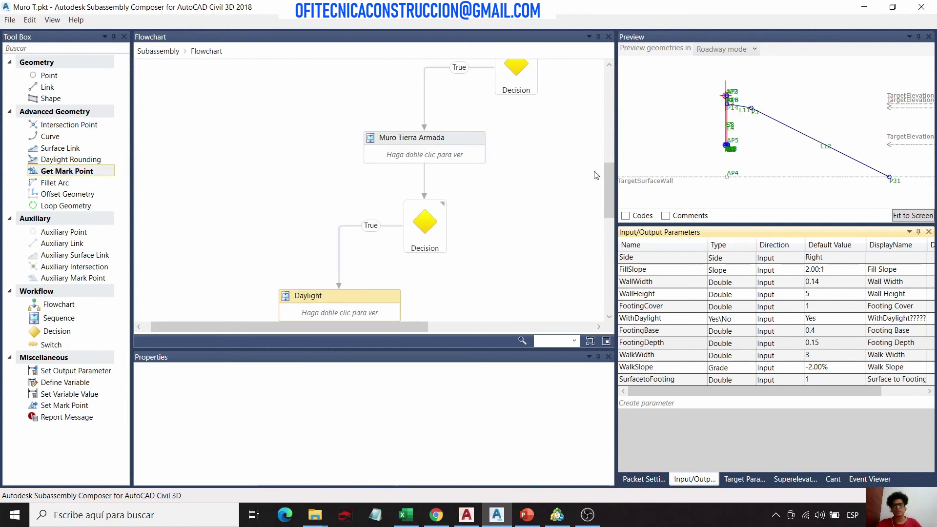
drag(385, 327, 326, 325)
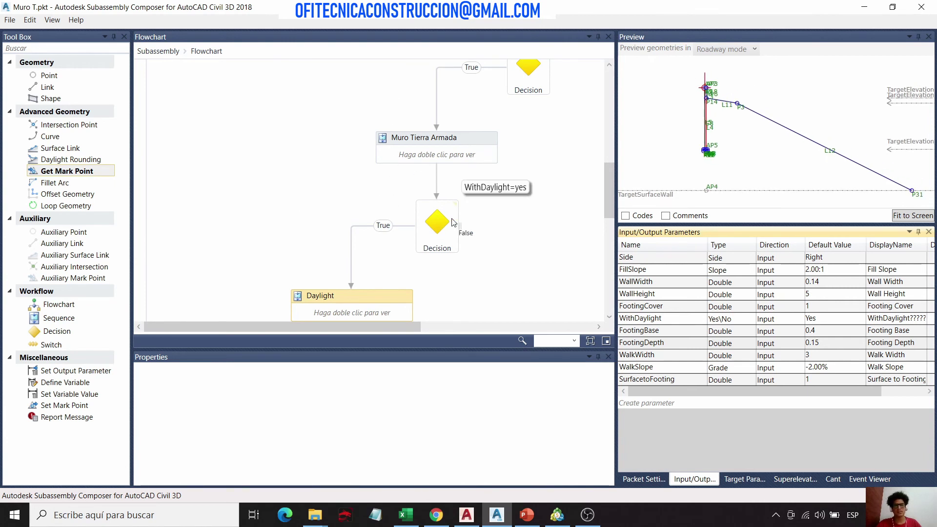
click(437, 239)
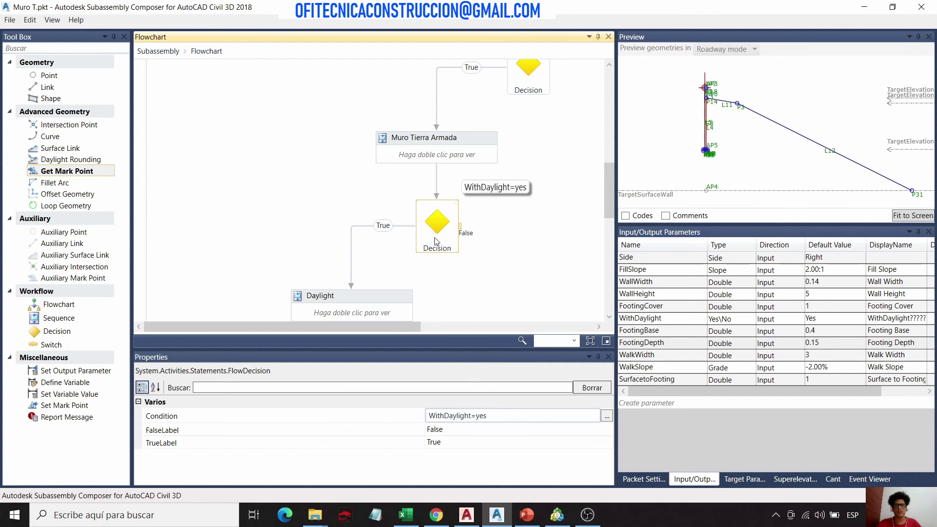
click(663, 321)
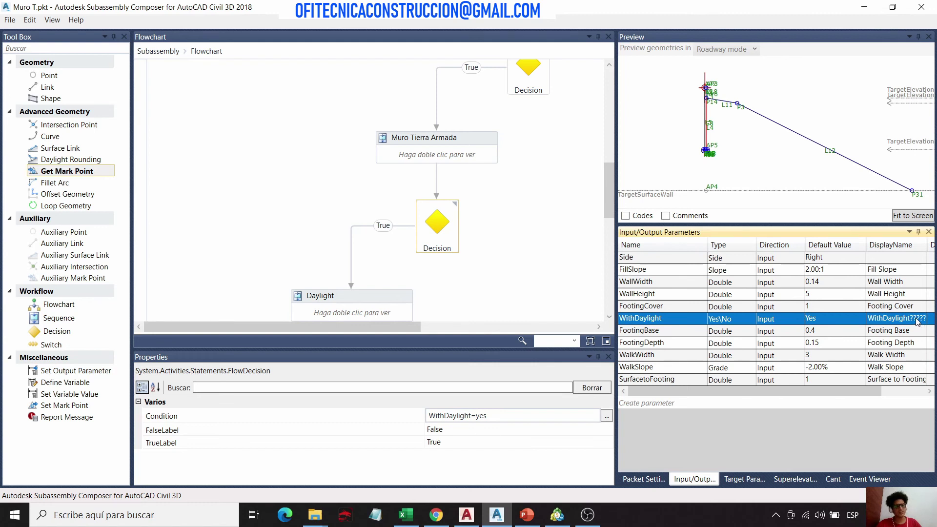
click(433, 233)
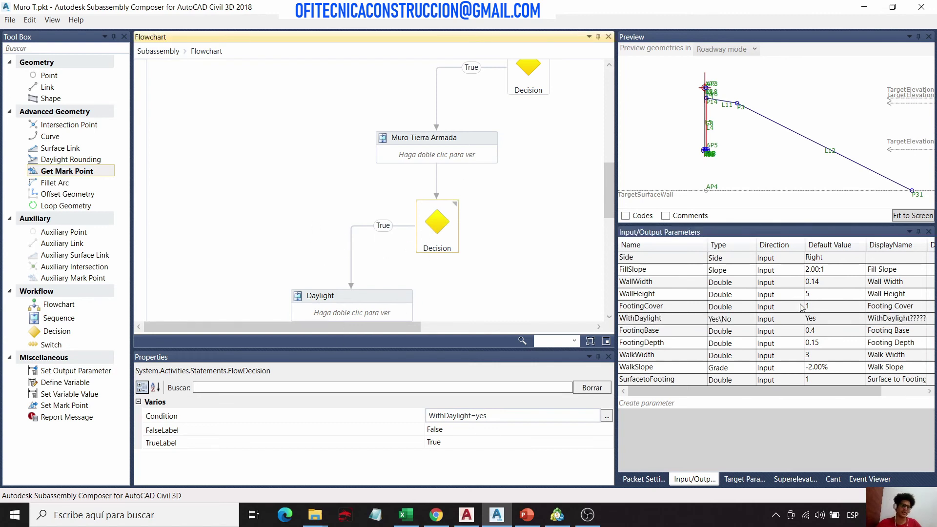
click(821, 322)
click(839, 319)
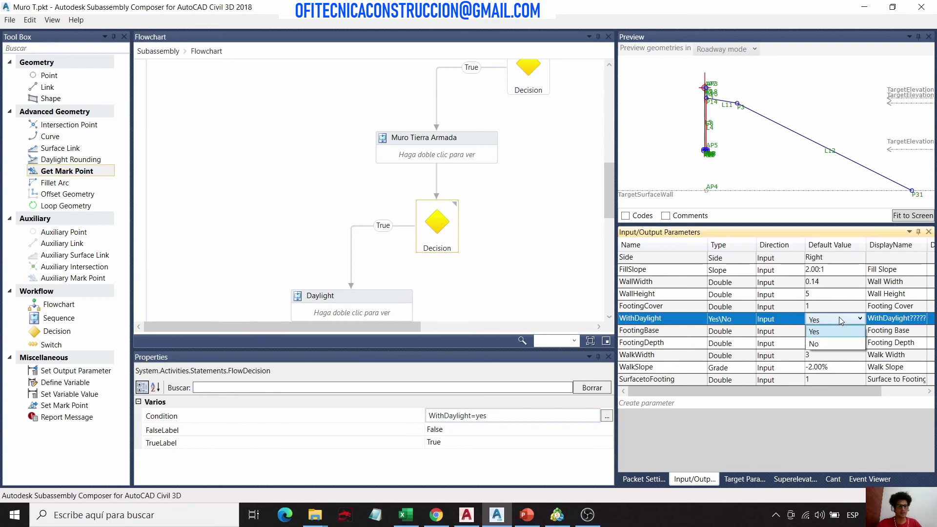
click(824, 344)
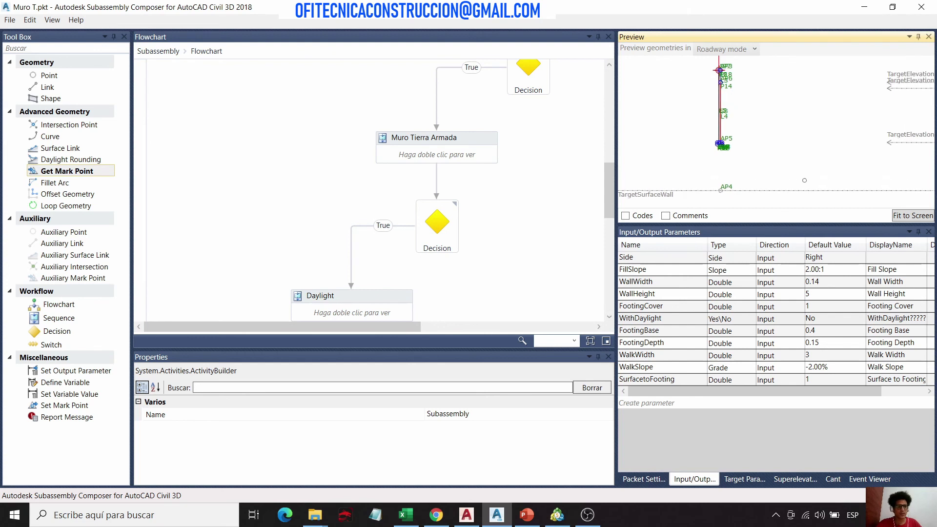
Step: Change SurfacetoFooting's default value from 1 to -1, then select the Daylight sequence
double_click(831, 379)
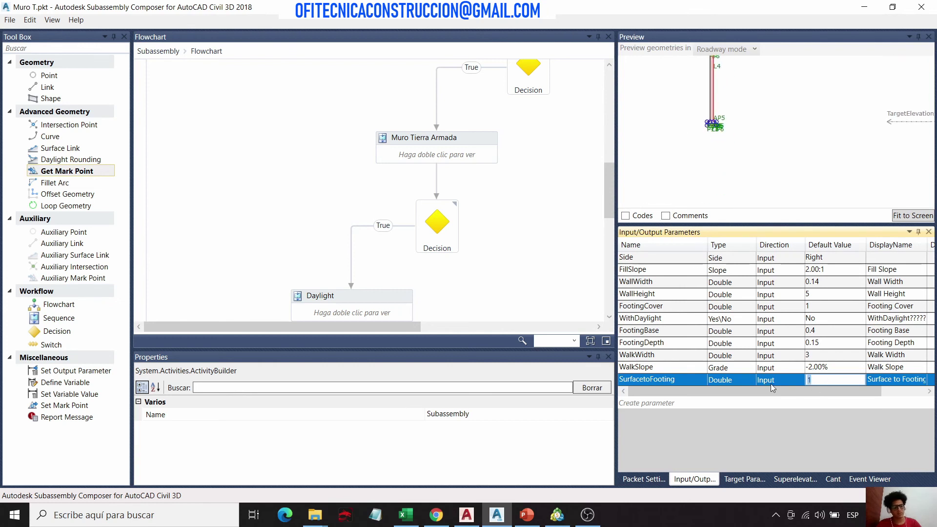
text(-)
key(Return)
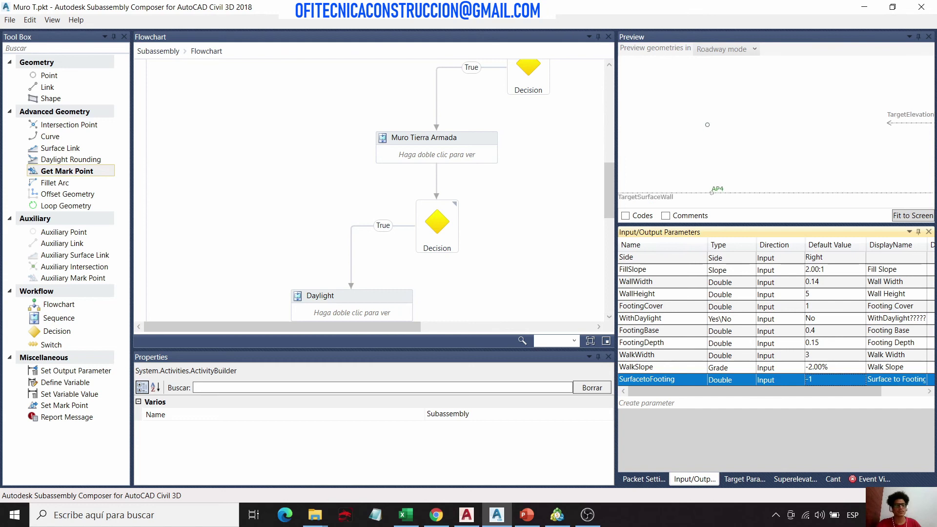
click(381, 301)
scroll(366, 299, down, 3)
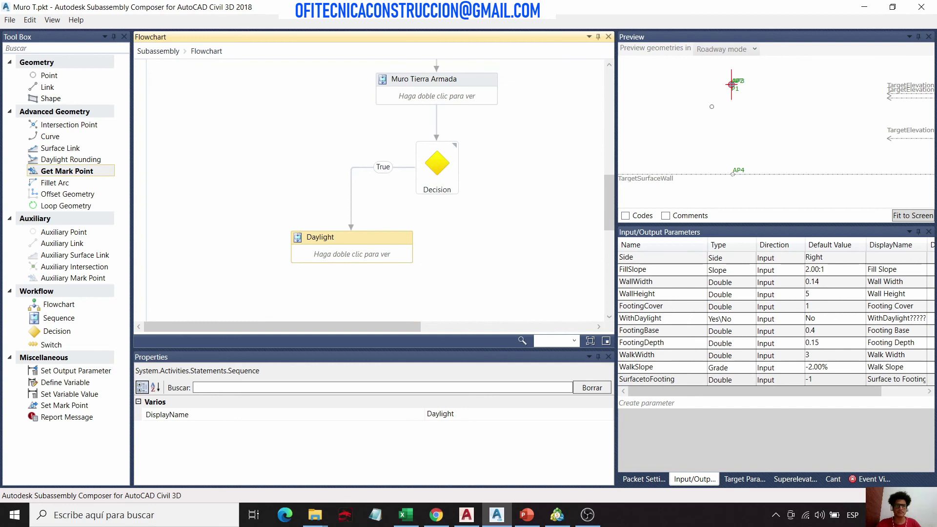
Step: Inspect the Daylight sequence's P3&L11 step, then go back to the main flowchart
double_click(389, 248)
click(404, 184)
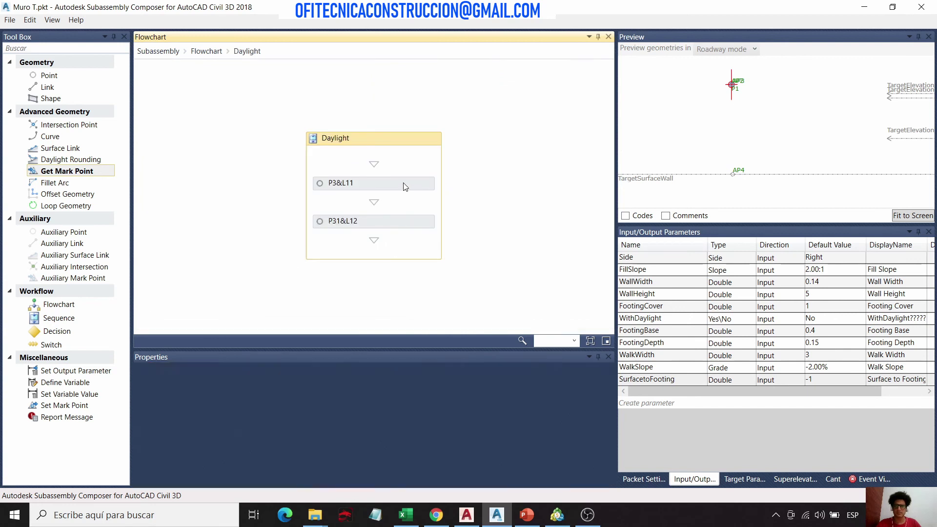
click(213, 54)
scroll(537, 166, up, 3)
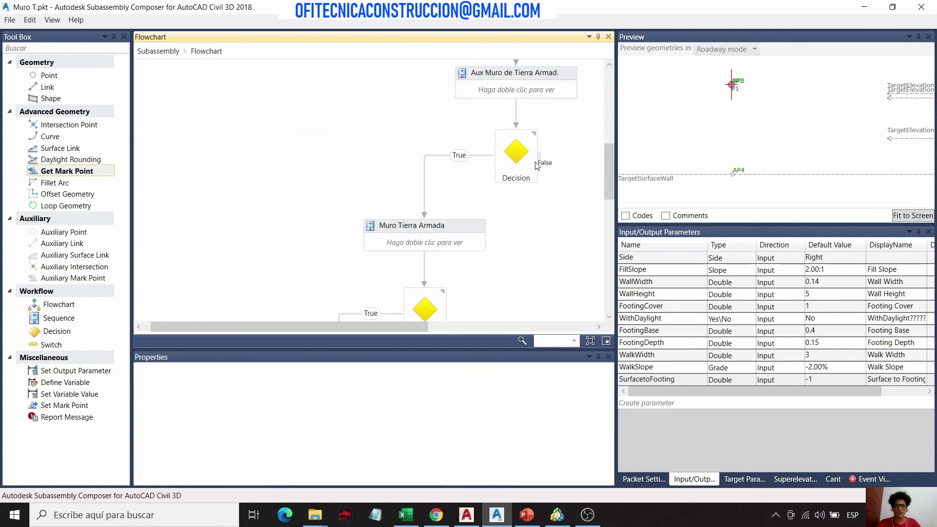
Step: In the Aux Muro de Tierra Armada sequence, close AP5's Slope formula with ')'
double_click(541, 75)
double_click(567, 76)
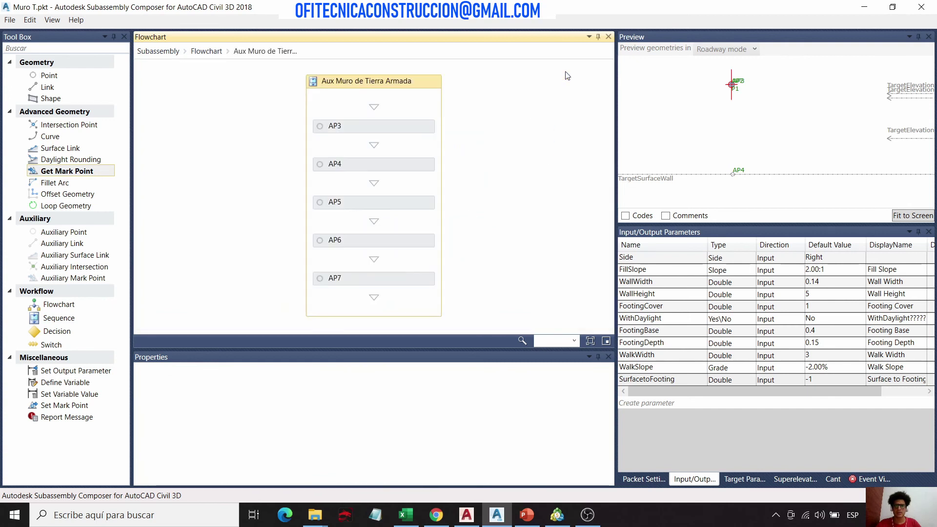
click(397, 242)
click(389, 200)
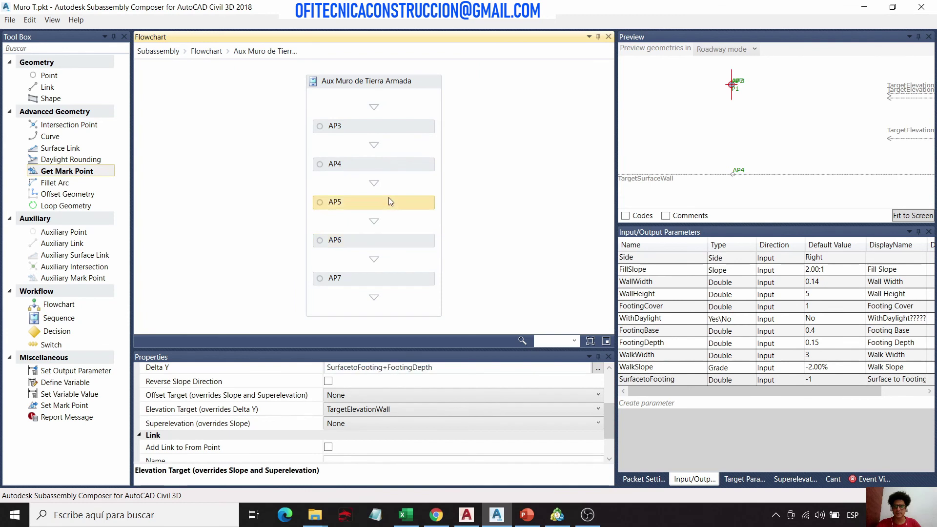
click(395, 167)
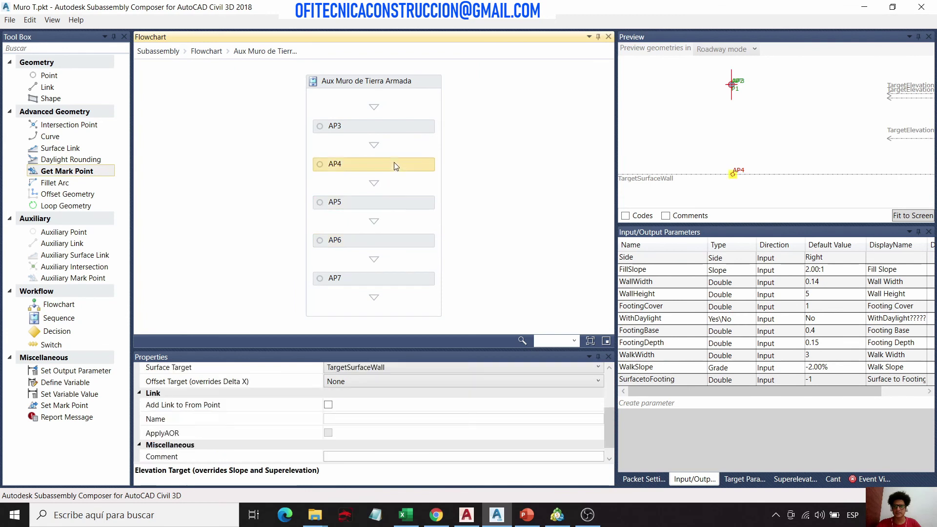
click(406, 203)
scroll(393, 417, up, 2)
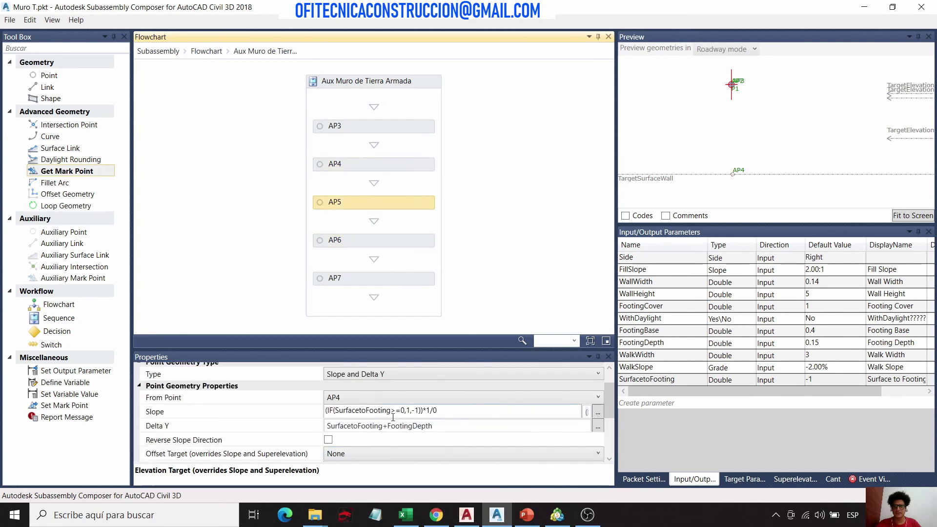
click(444, 412)
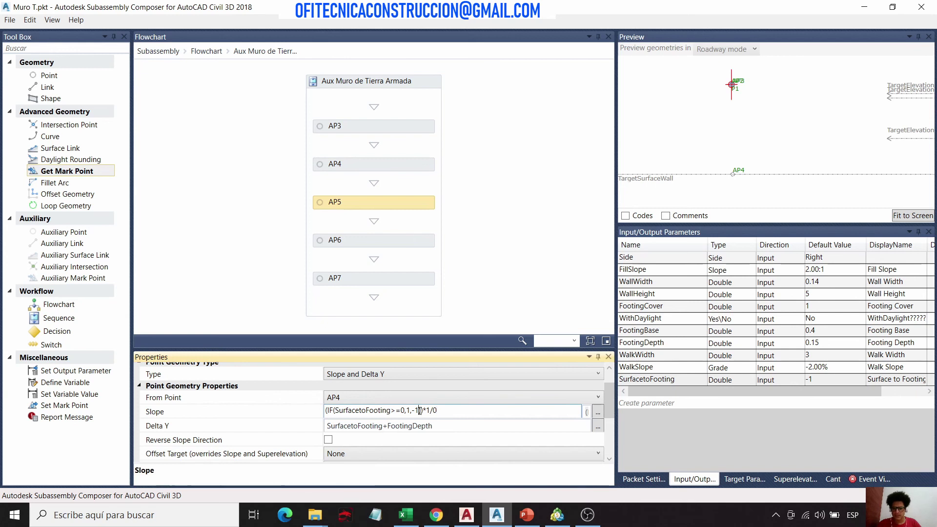
text())
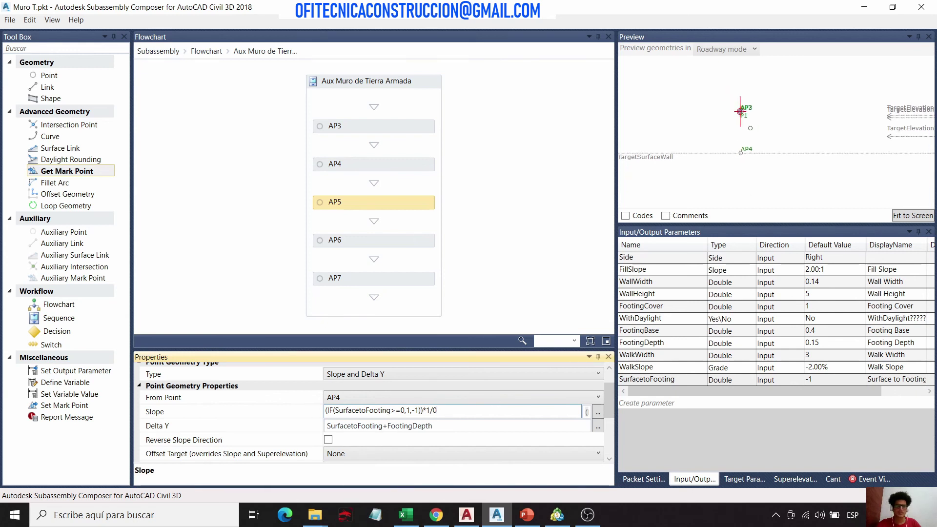
Step: Show the target parameters and keep the surface target's preview value at -10
click(744, 479)
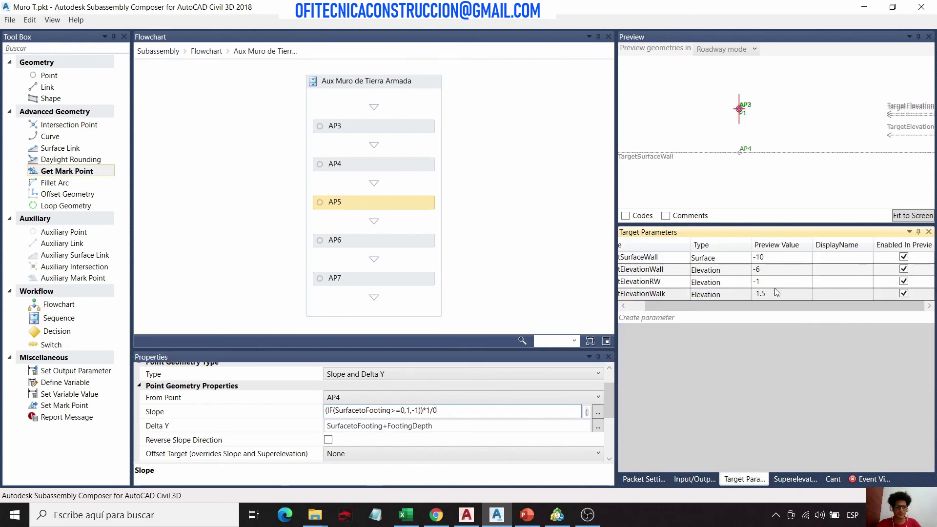
click(778, 258)
click(778, 258)
key(Return)
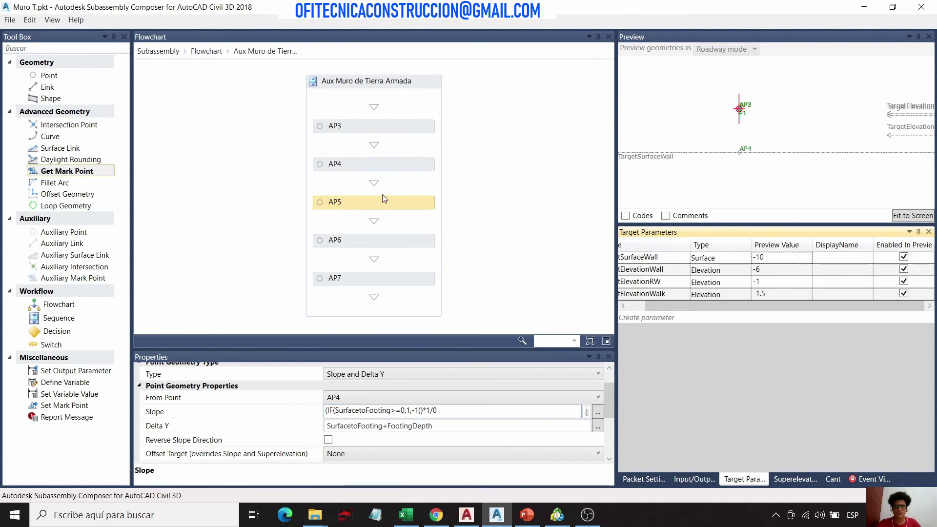
Step: Set SurfacetoFooting's default value to 1 in Input/Output Parameters
click(694, 479)
double_click(827, 379)
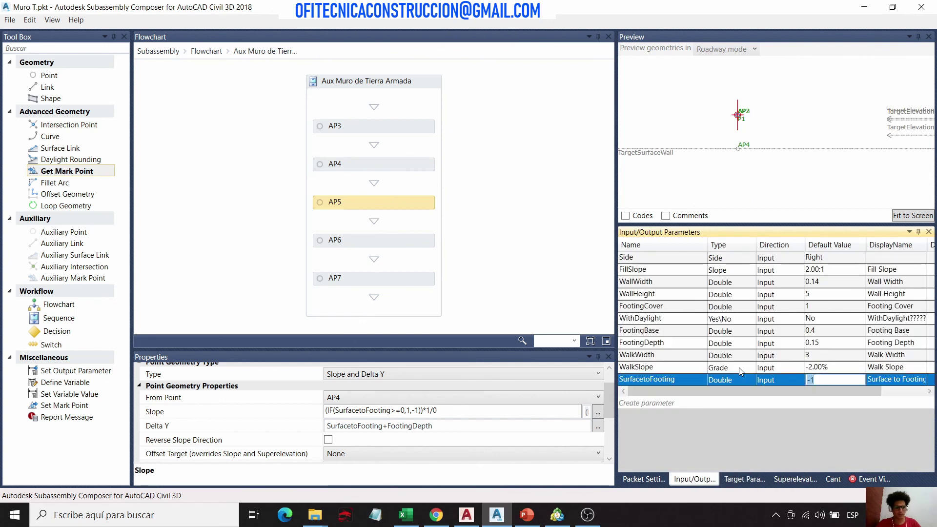
text(1)
key(Return)
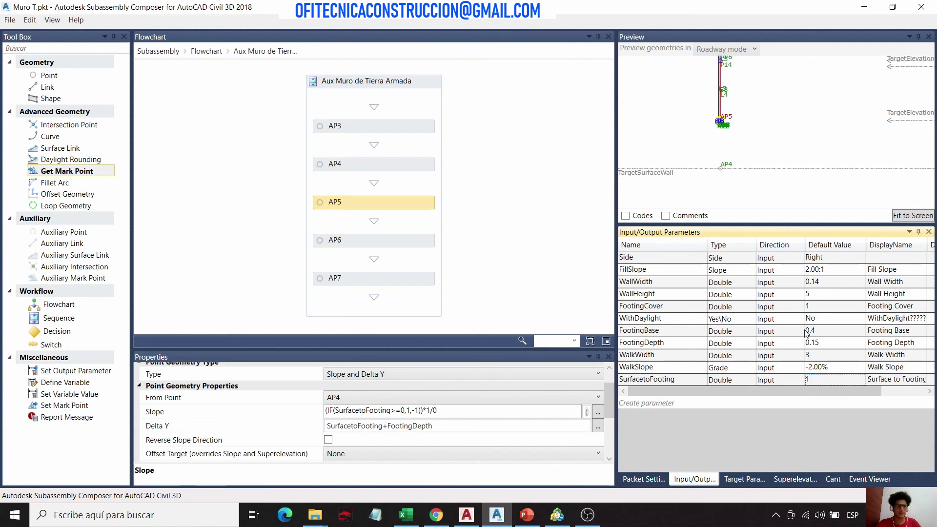
click(826, 379)
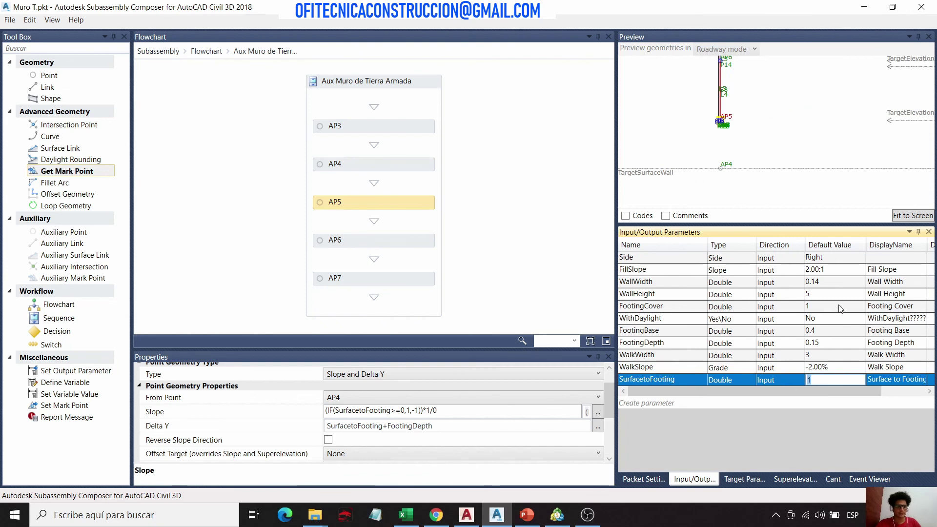
Step: Disable the wall, RW and walk elevation targets in the preview
click(766, 475)
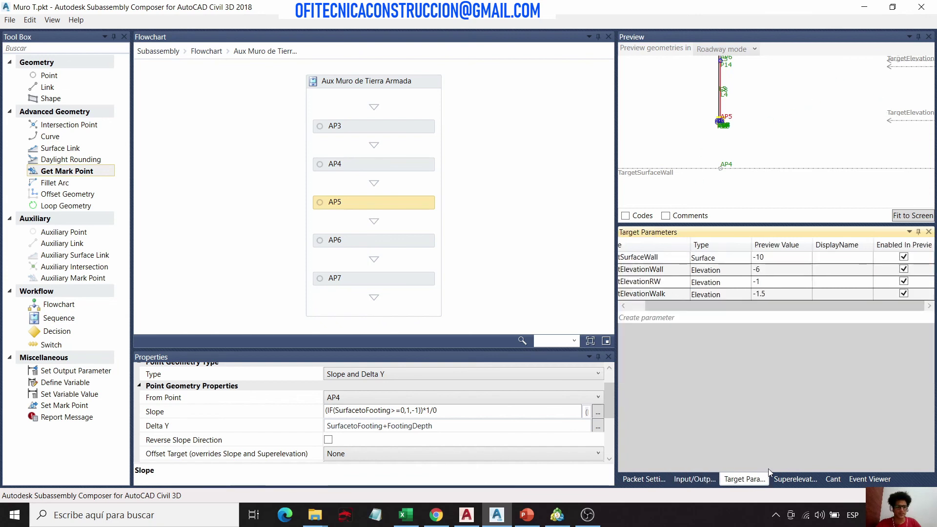
click(904, 272)
click(904, 282)
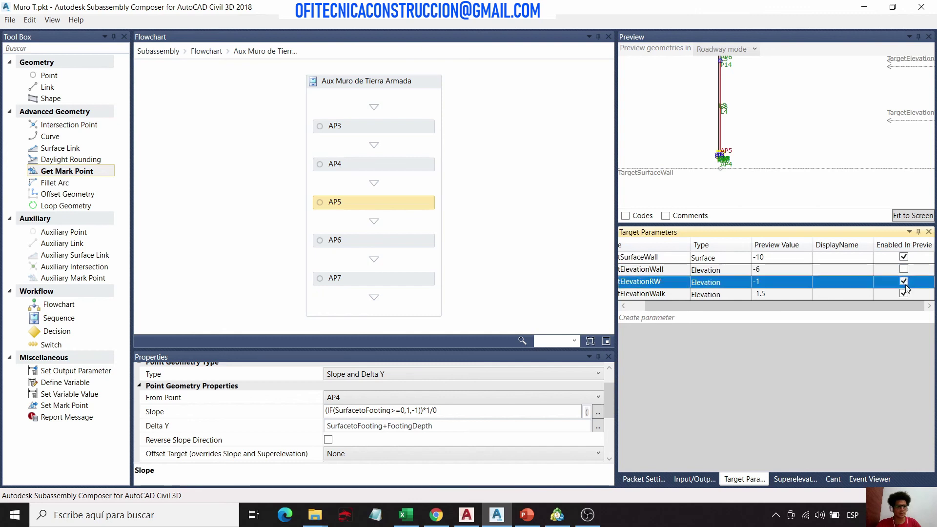
click(904, 293)
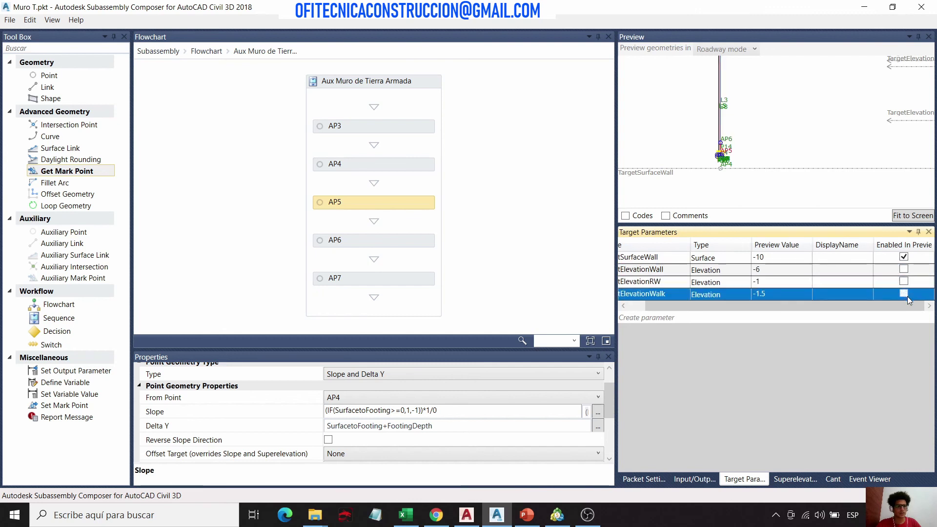
Step: Change SurfacetoFooting's default value to -1
click(705, 483)
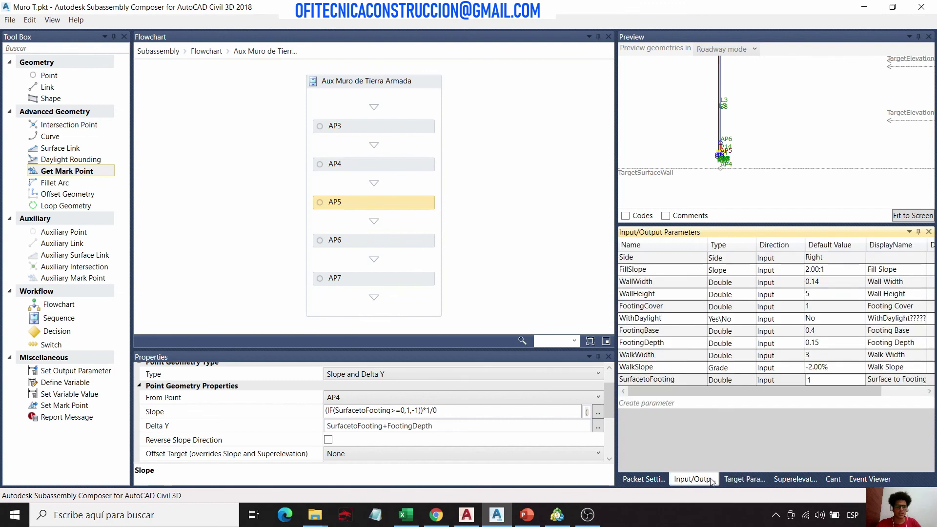
click(758, 381)
text(-)
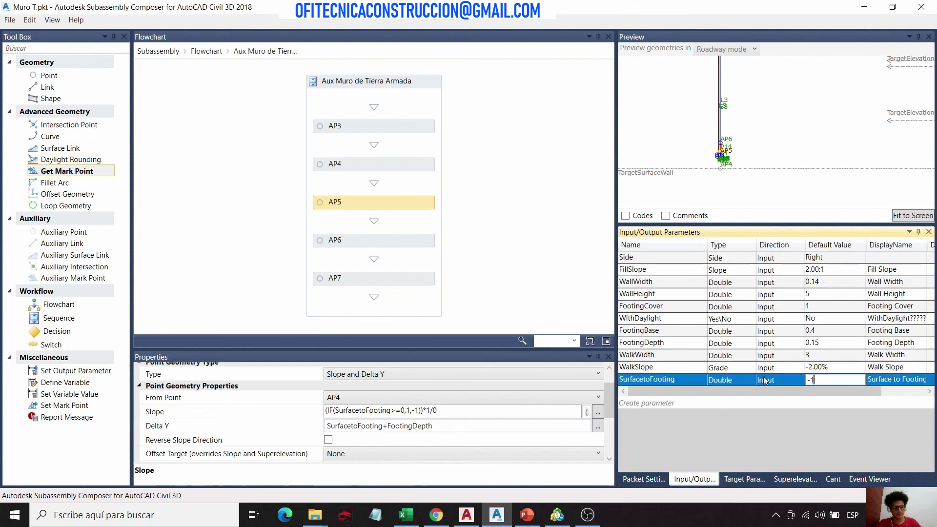
key(Return)
Step: Pan and zoom the preview to inspect the redrawn wall
middle_drag(745, 136, 779, 145)
scroll(779, 145, up, 3)
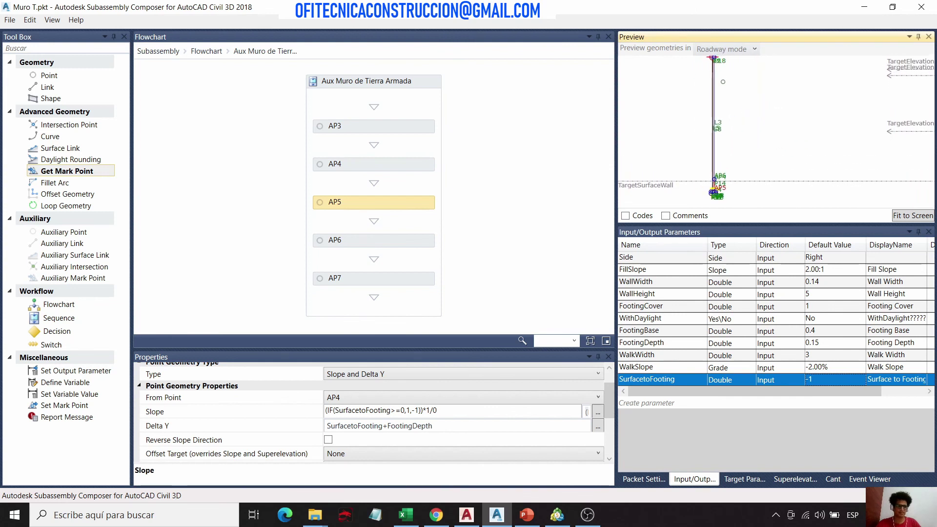
scroll(716, 181, up, 2)
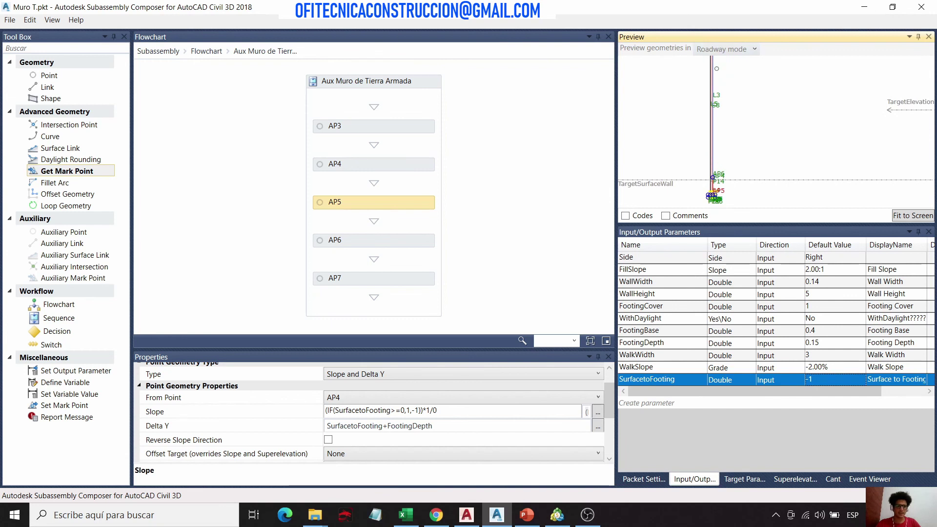
scroll(734, 176, down, 2)
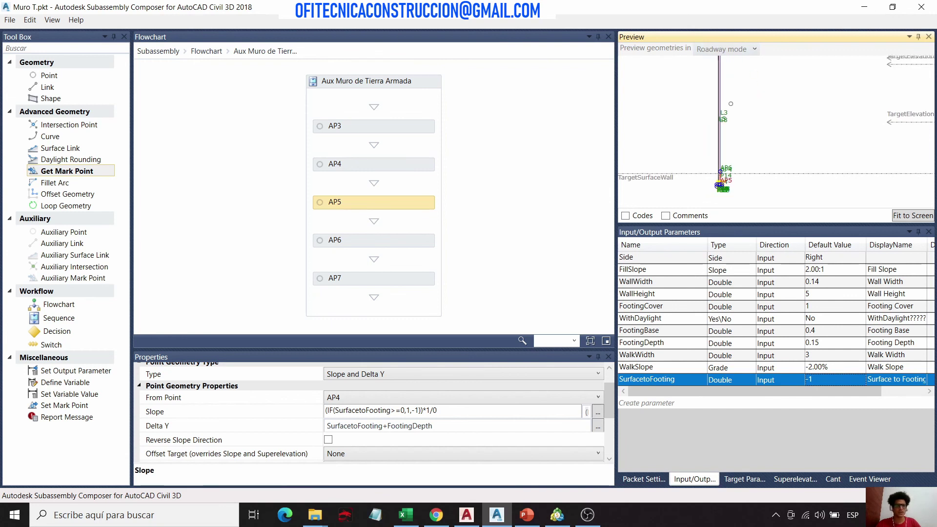
scroll(728, 122, down, 2)
middle_drag(729, 122, 731, 115)
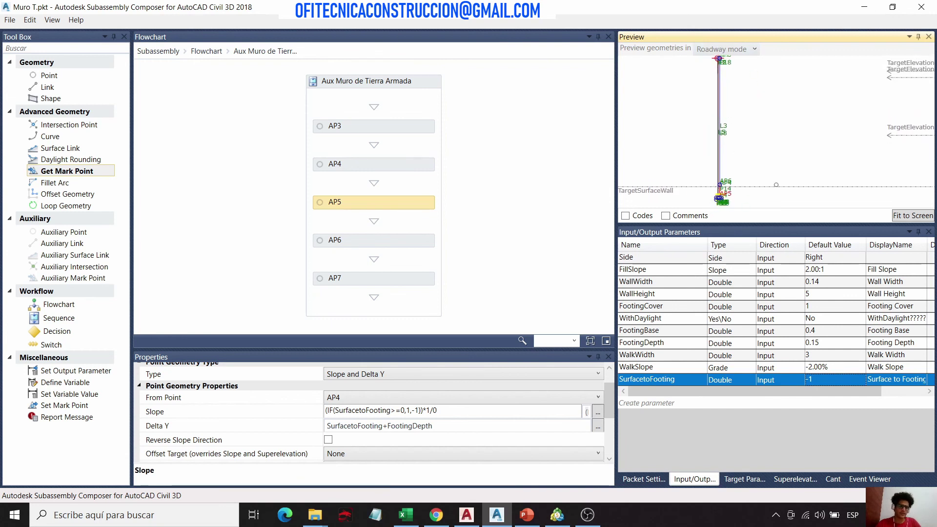
scroll(737, 142, up, 4)
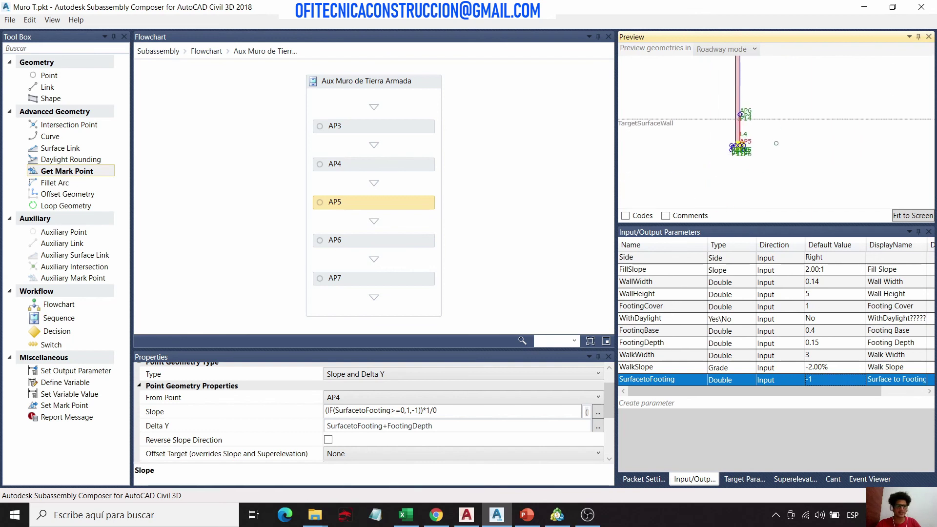
scroll(763, 154, up, 4)
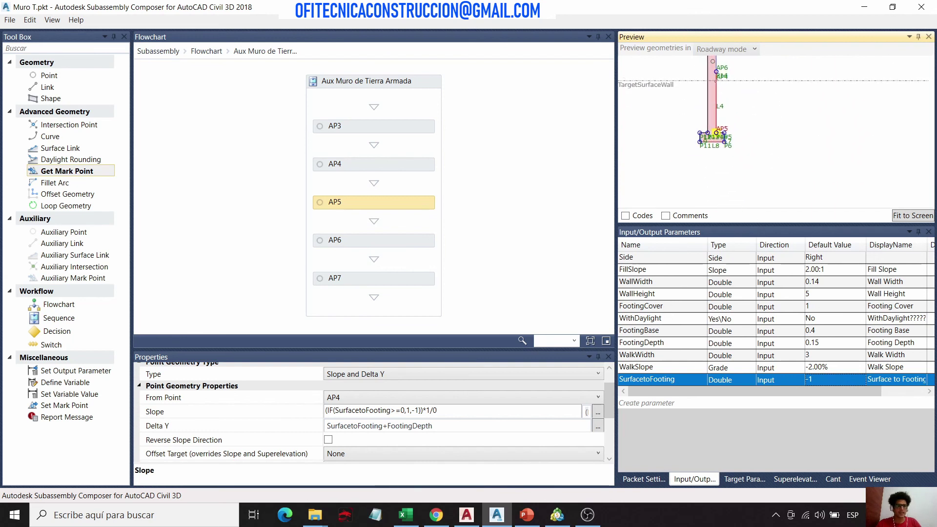
scroll(716, 72, up, 2)
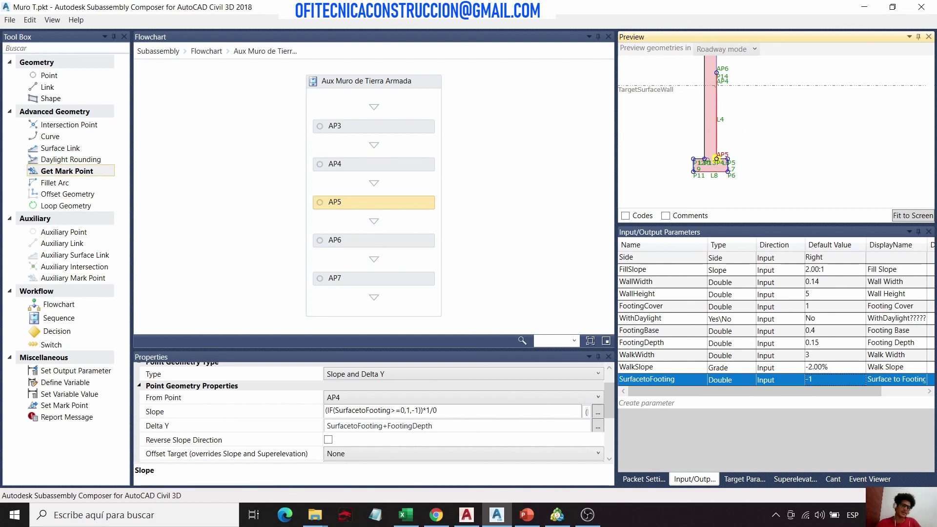
Step: Set SurfacetoFooting's default to -0.2 and review the target parameters' preview values
click(812, 380)
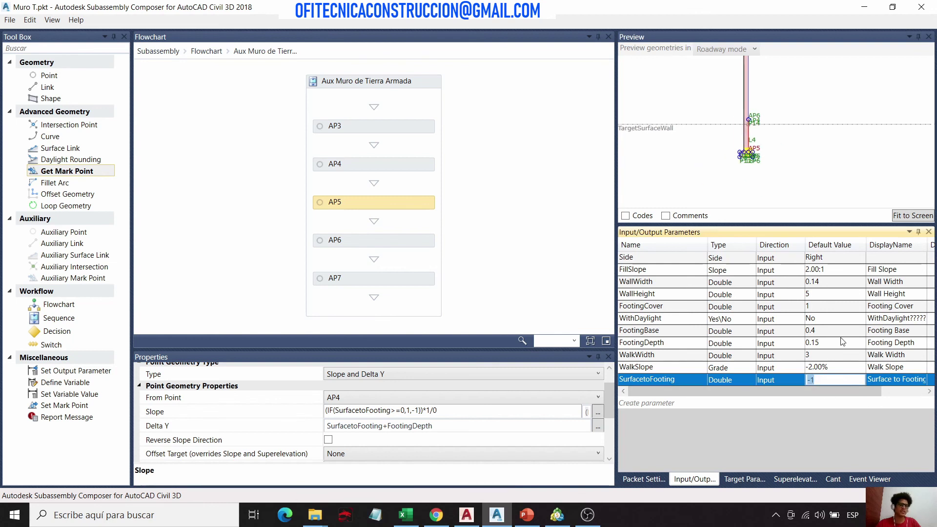
text(-)
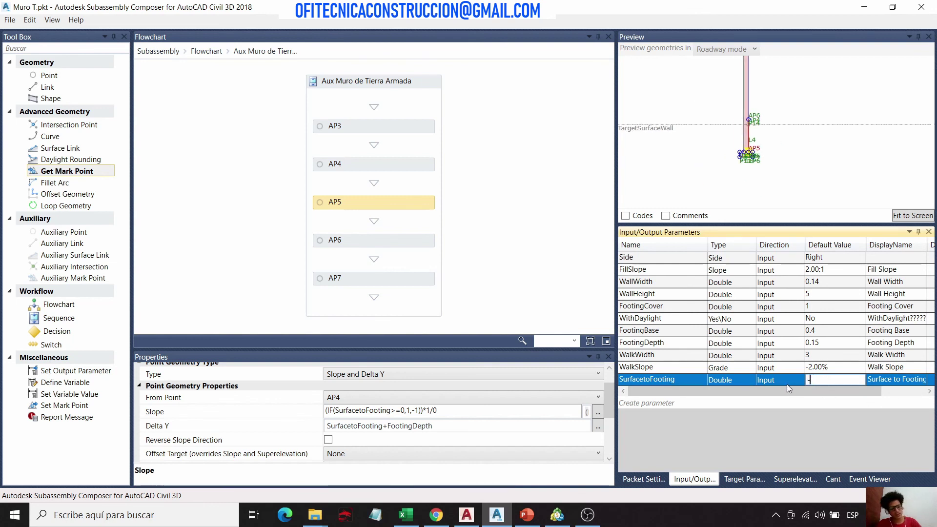
text(0.2)
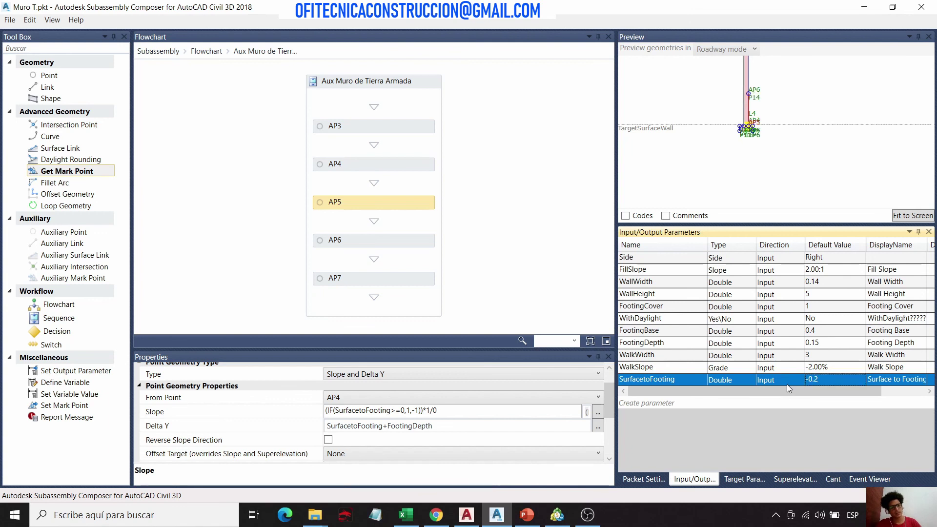
key(Return)
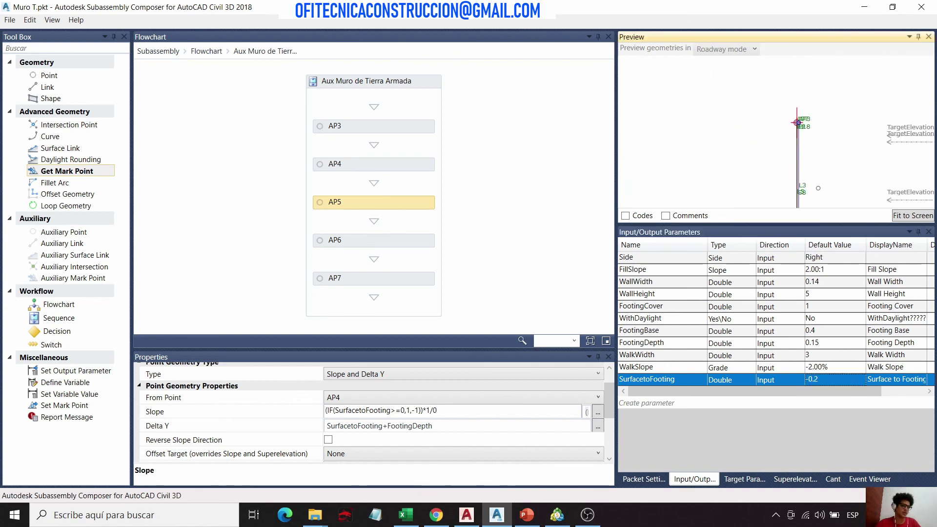
scroll(725, 105, down, 2)
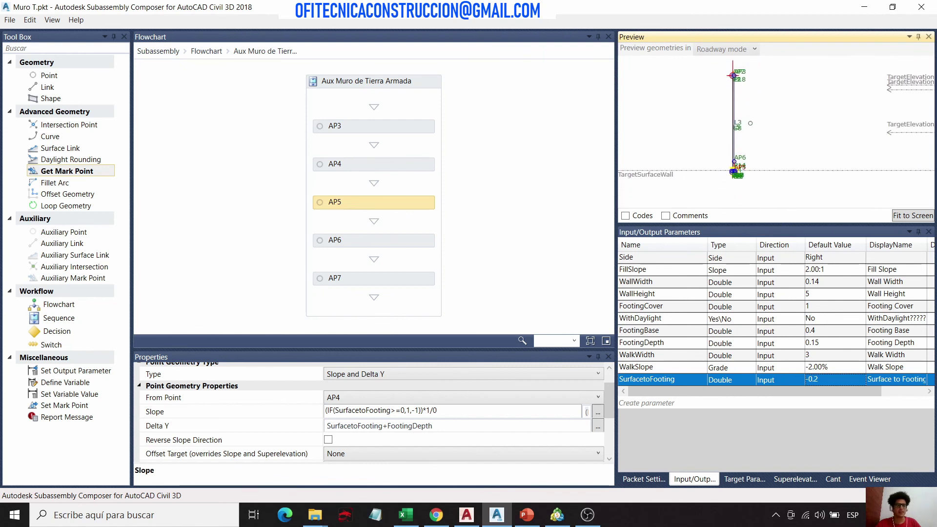
scroll(730, 122, up, 1)
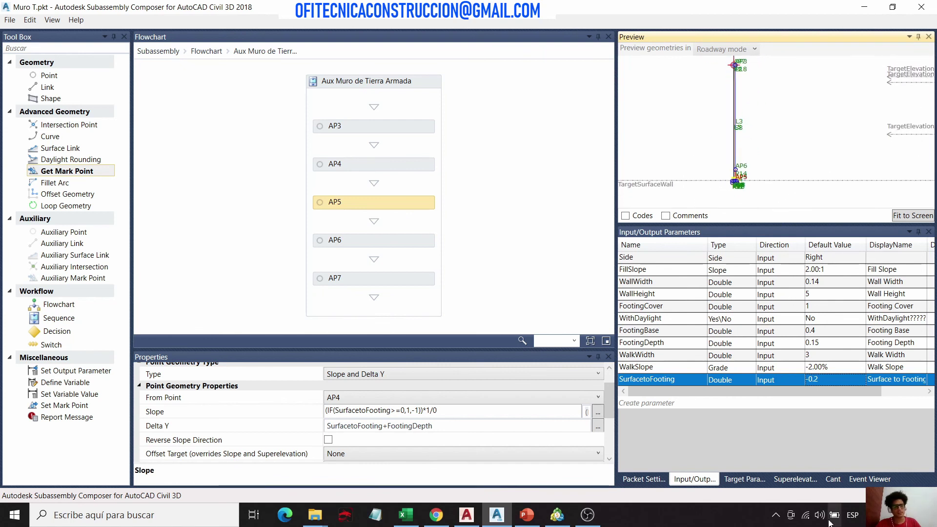
click(744, 479)
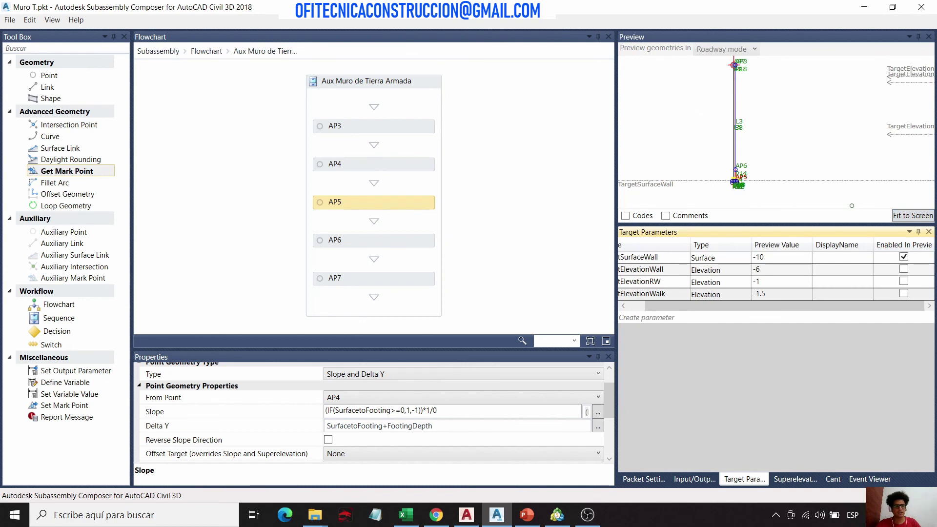
Step: Return to the top-level flowchart at 50% zoom, showing Start through both wall sequences
click(205, 52)
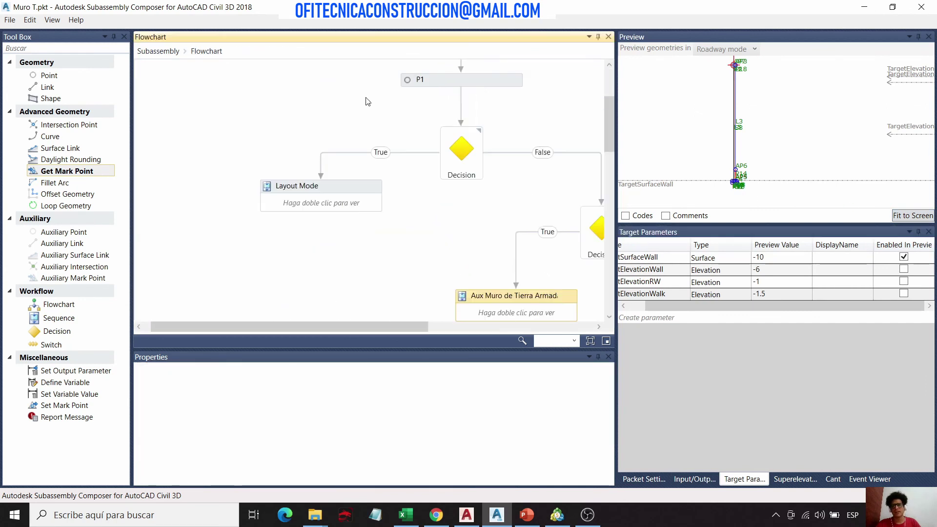
scroll(394, 233, down, 2)
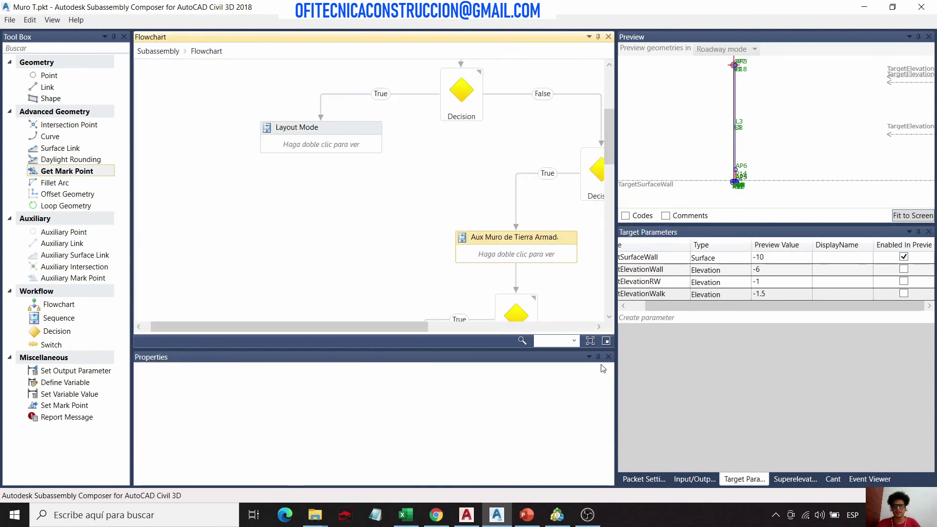
click(576, 340)
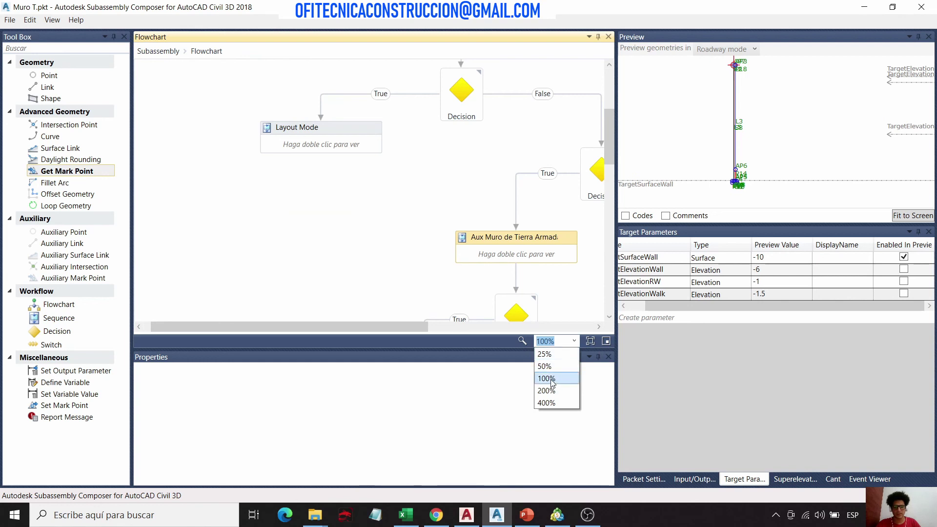
click(544, 366)
scroll(410, 186, up, 5)
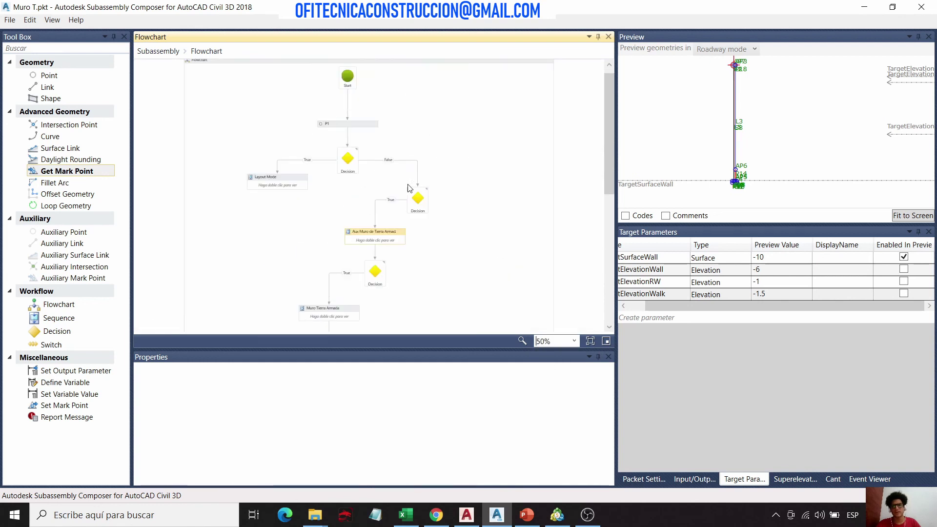
Step: Switch to the Civil 3D interchange drawing and bring the cross-section views into view
click(467, 514)
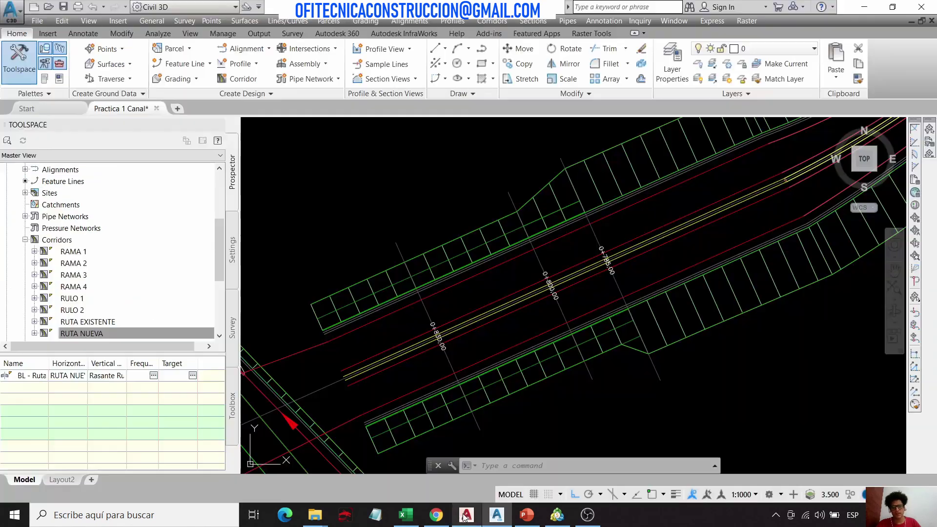
scroll(507, 275, down, 5)
scroll(506, 275, up, 4)
scroll(507, 275, up, 4)
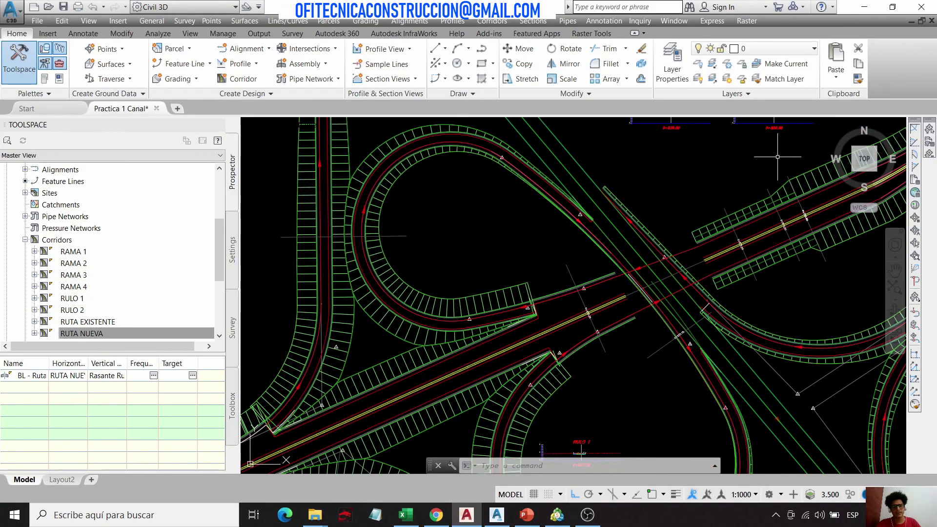
mouse_move(507, 275)
middle_down()
mouse_move(399, 318)
mouse_move(550, 293)
mouse_move(513, 236)
middle_up()
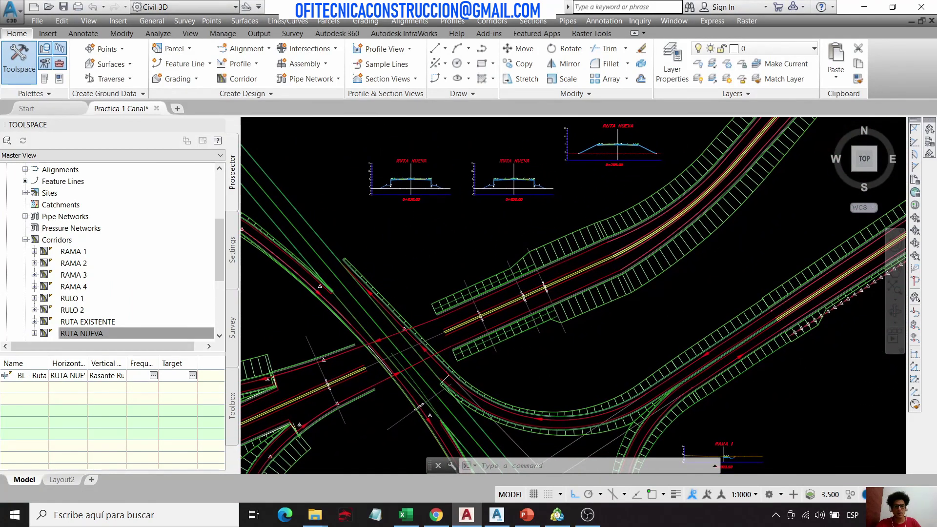
mouse_move(690, 341)
middle_down()
mouse_move(528, 249)
mouse_move(620, 289)
mouse_move(651, 337)
middle_up()
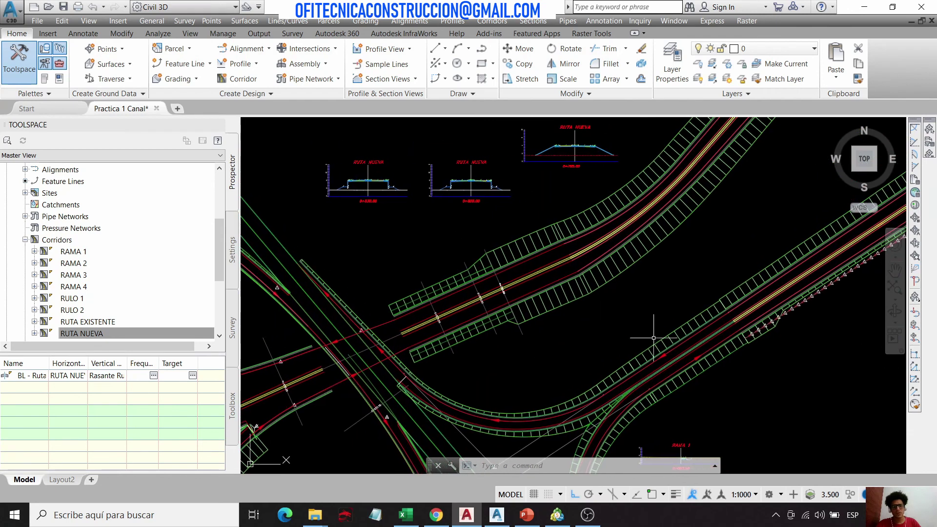
scroll(497, 200, up, 6)
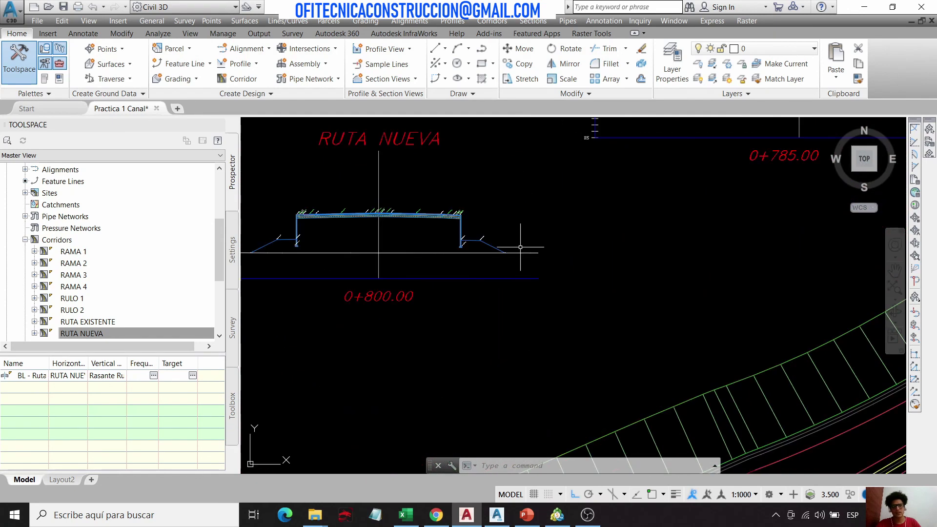
scroll(521, 247, down, 6)
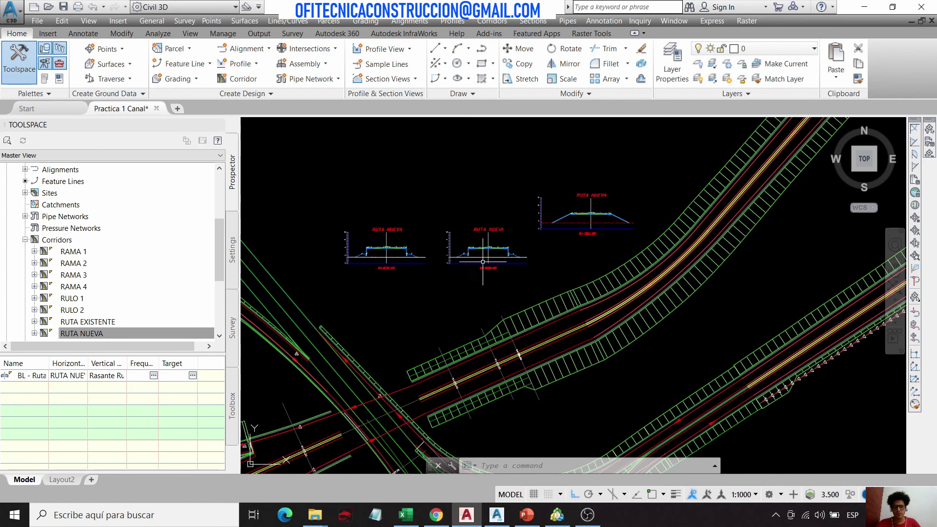
Step: Move to the curved RUTA NUEVA corridor around stations 0+785 and 0+800
mouse_move(533, 278)
middle_down()
mouse_move(550, 266)
mouse_move(488, 191)
mouse_move(609, 183)
mouse_move(589, 173)
middle_up()
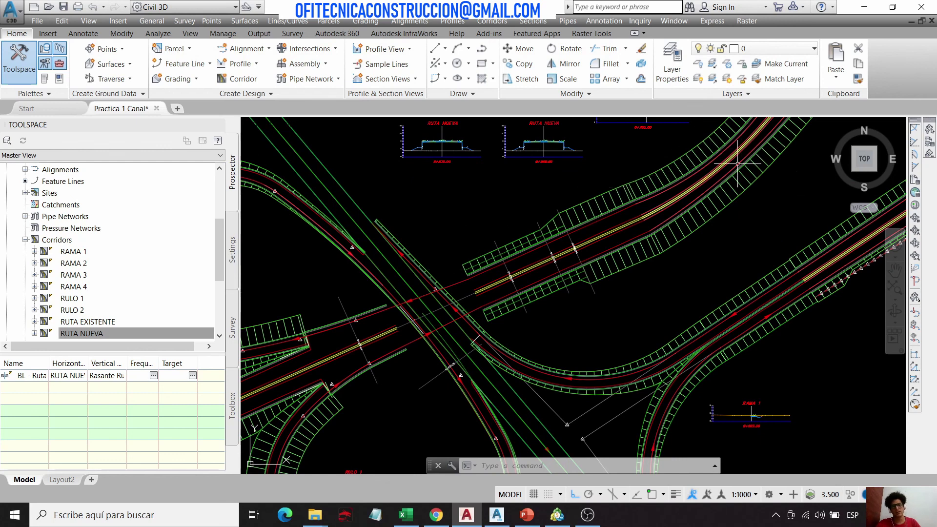
scroll(565, 146, up, 8)
scroll(534, 156, down, 2)
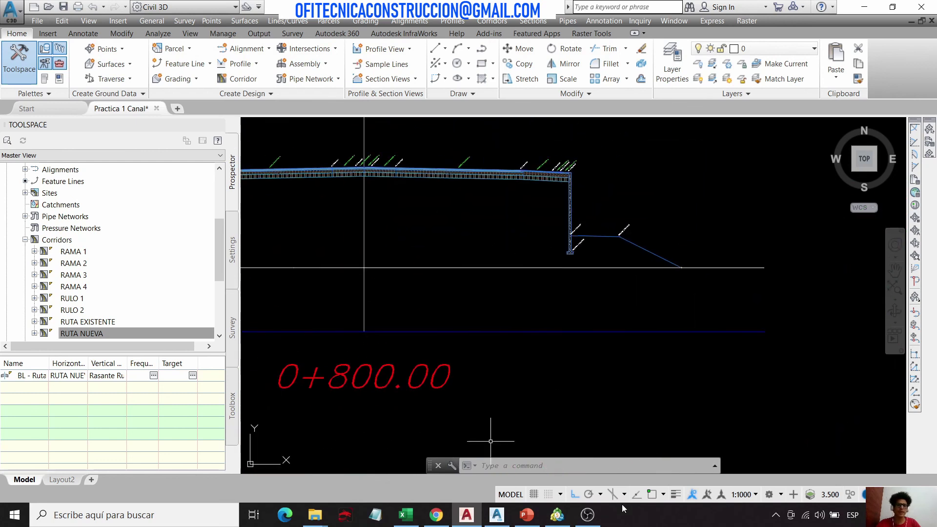
scroll(522, 339, down, 4)
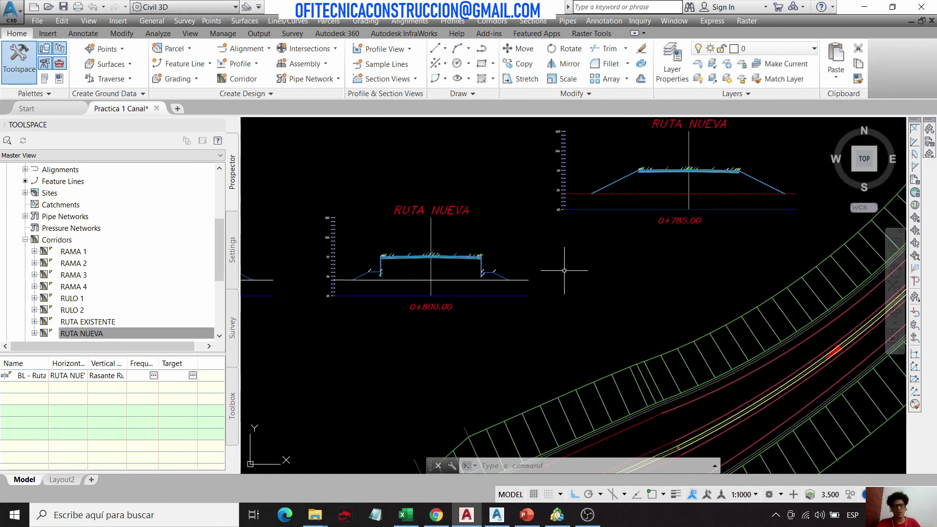
mouse_move(510, 272)
middle_down()
mouse_move(464, 232)
mouse_move(538, 303)
mouse_move(602, 270)
middle_up()
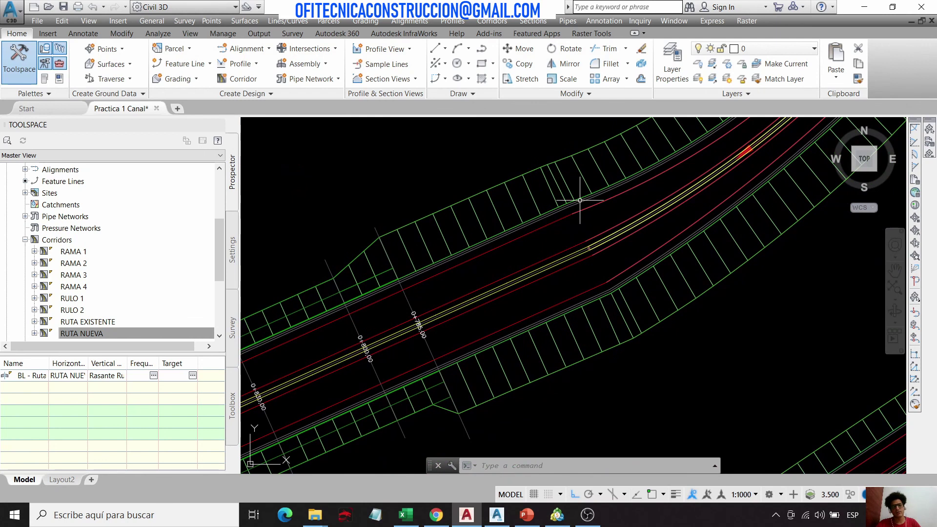
Step: Zoom and pan around the loop-ramp corridors and their embankment slope hatching
scroll(541, 288, down, 6)
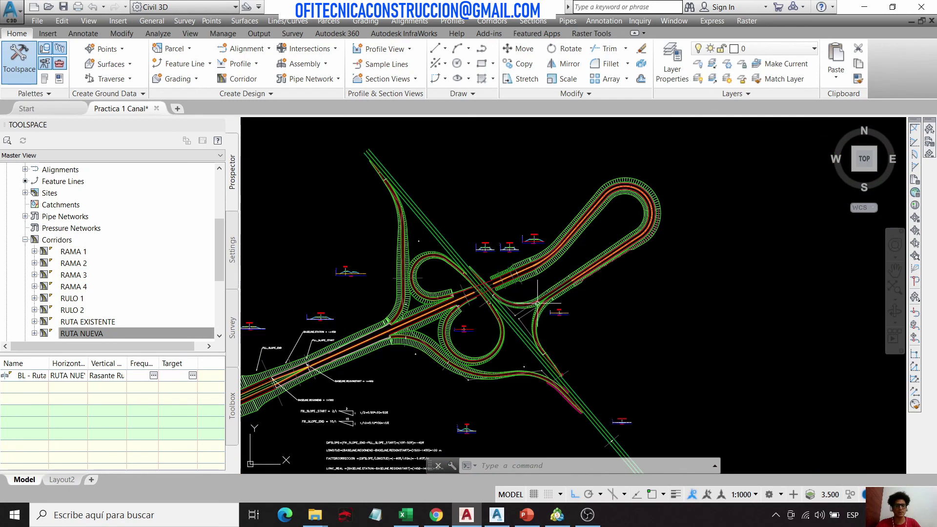
scroll(576, 278, up, 5)
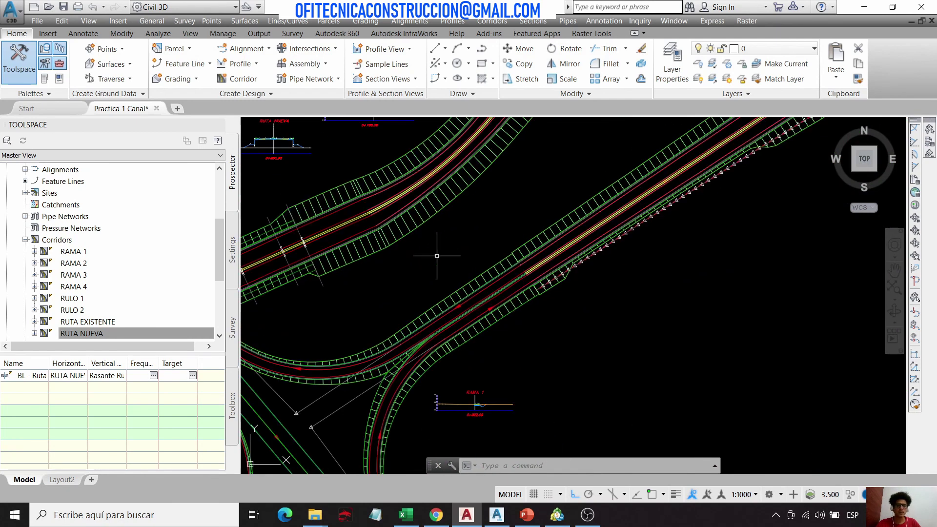
middle_drag(430, 256, 471, 277)
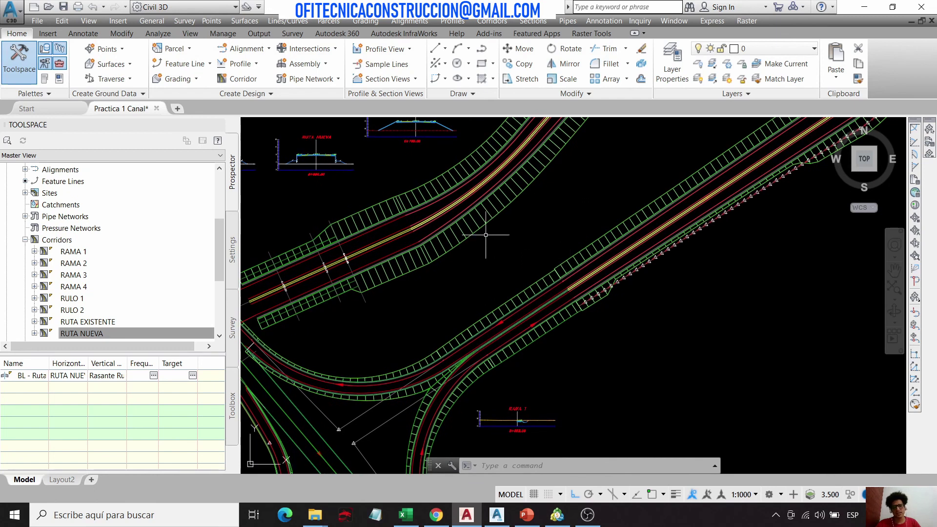
scroll(487, 245, down, 6)
scroll(449, 269, up, 5)
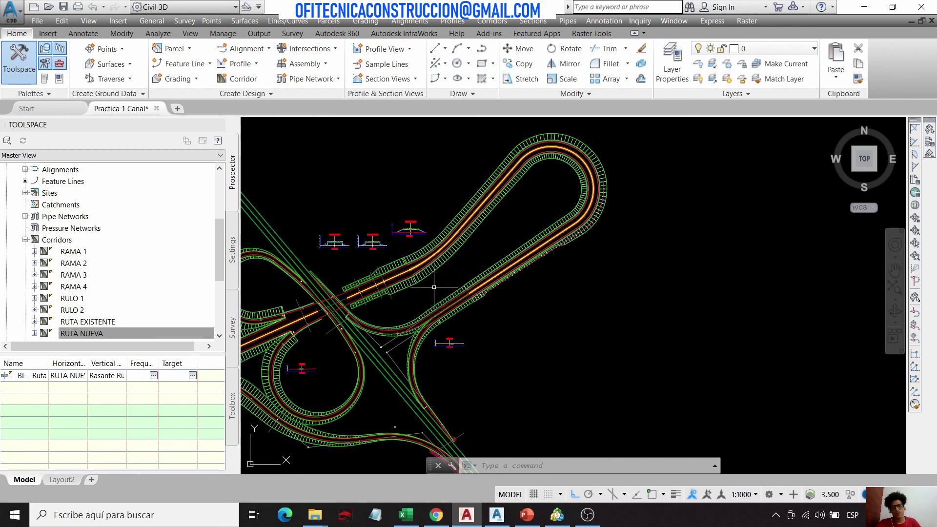
scroll(468, 292, up, 5)
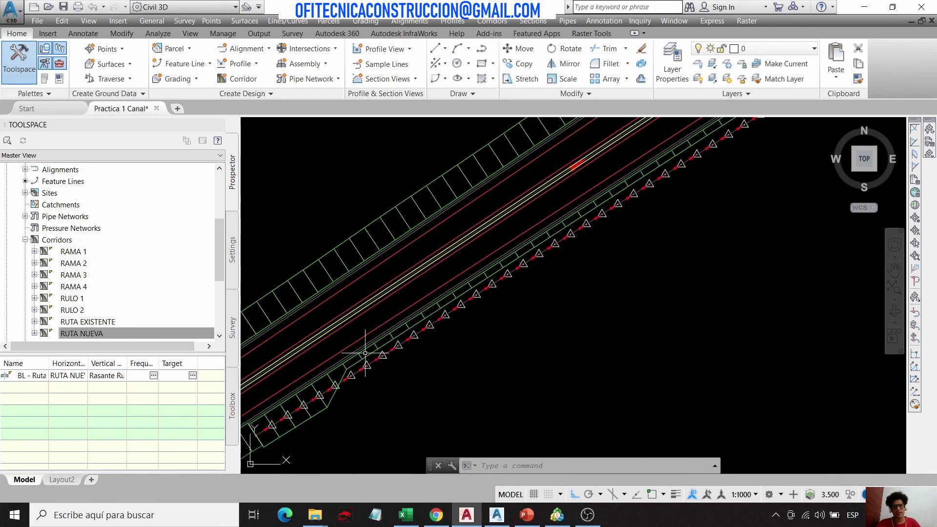
scroll(322, 370, down, 5)
scroll(405, 341, up, 3)
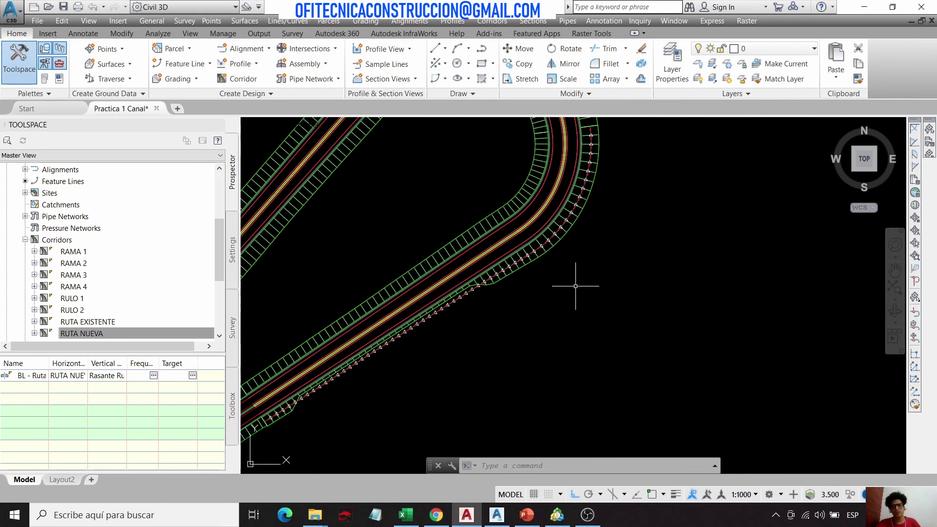
scroll(520, 342, down, 10)
scroll(519, 342, up, 10)
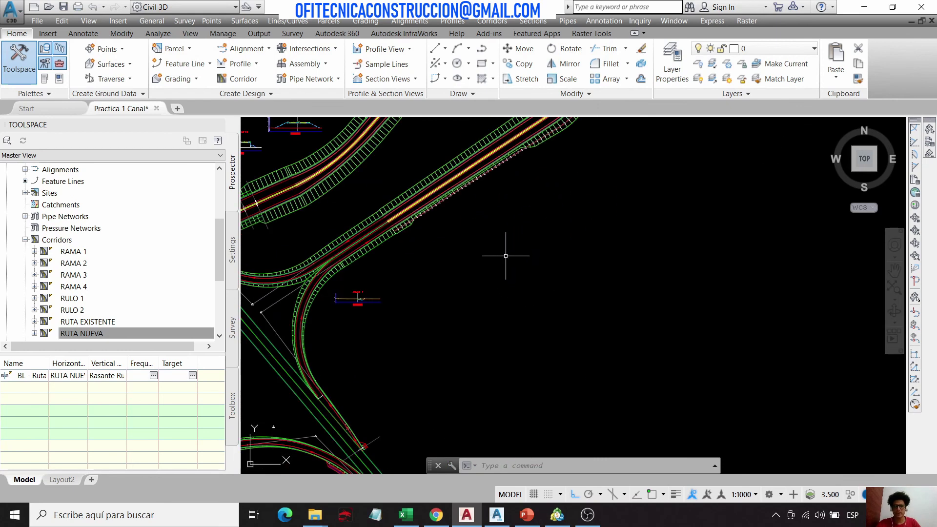
middle_drag(498, 271, 511, 266)
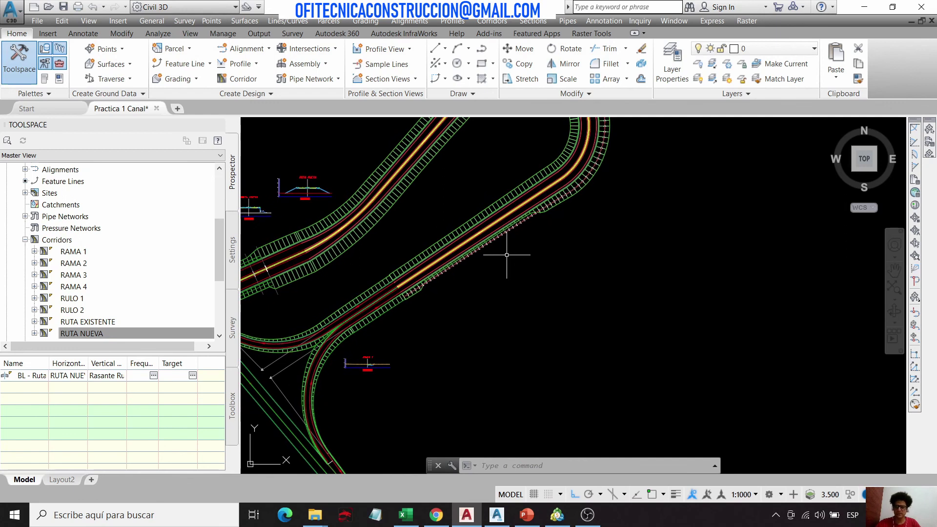